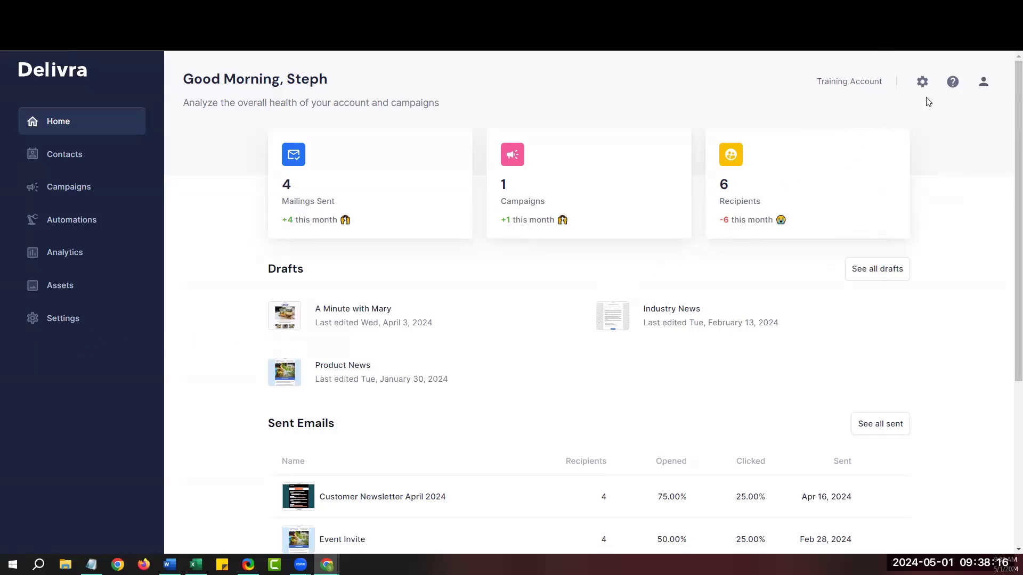
Glance at the help resources menu, close it, and go to the Contacts overview.
left_click(953, 83)
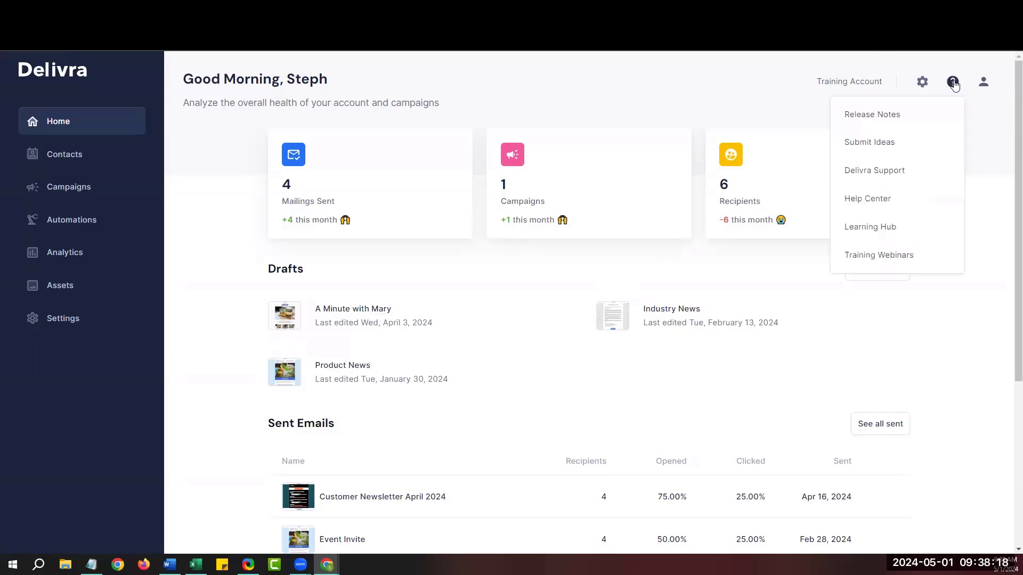
left_click(975, 122)
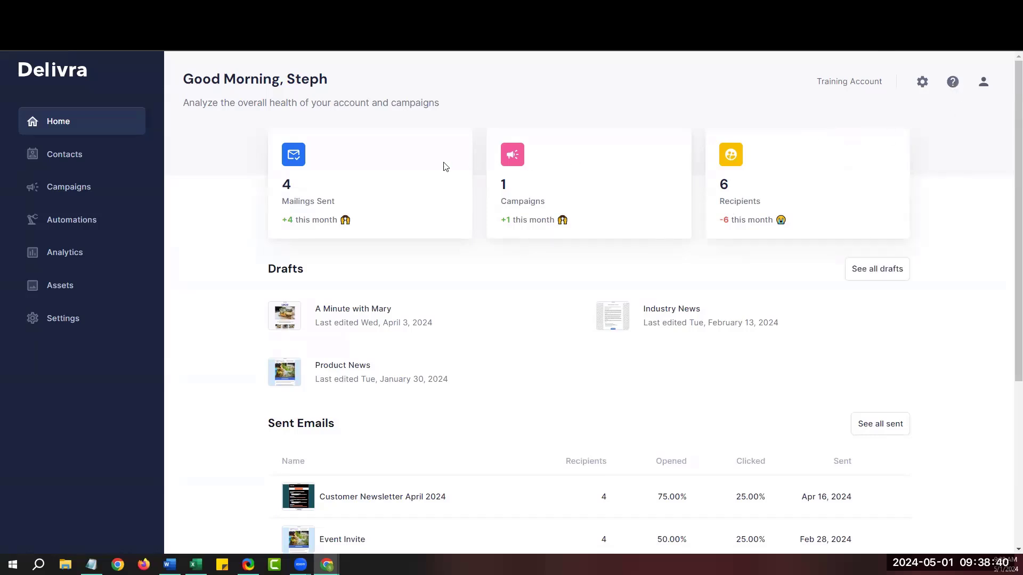
left_click(60, 157)
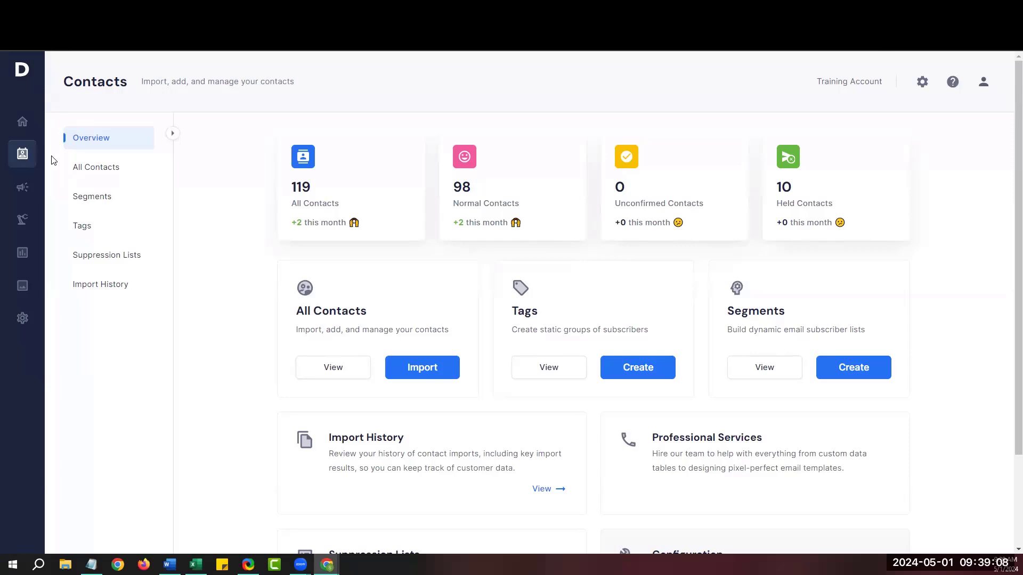
Open the All Contacts card's full contact list.
left_click(344, 368)
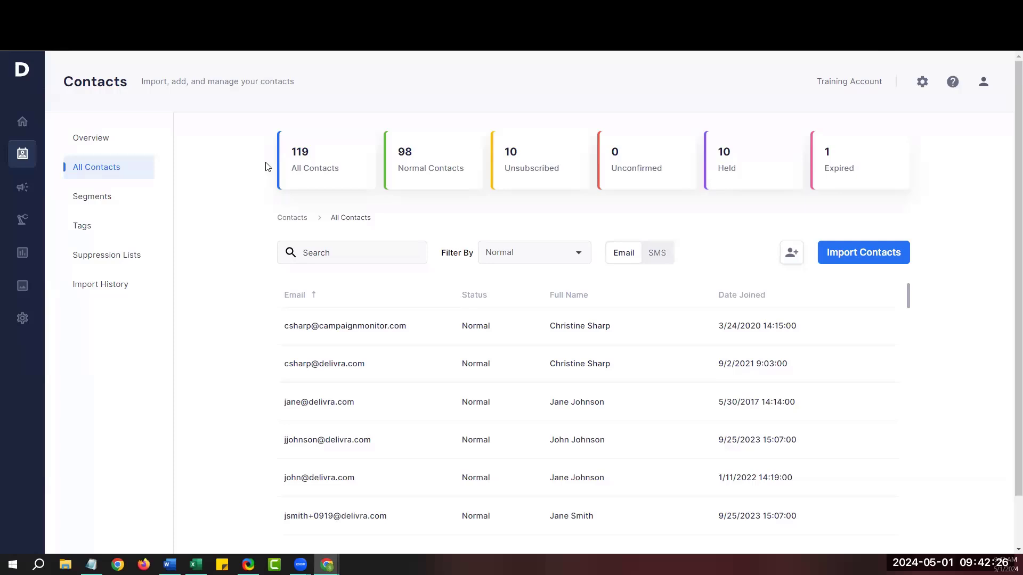
Search the contact list for one contact's username.
left_click(351, 256)
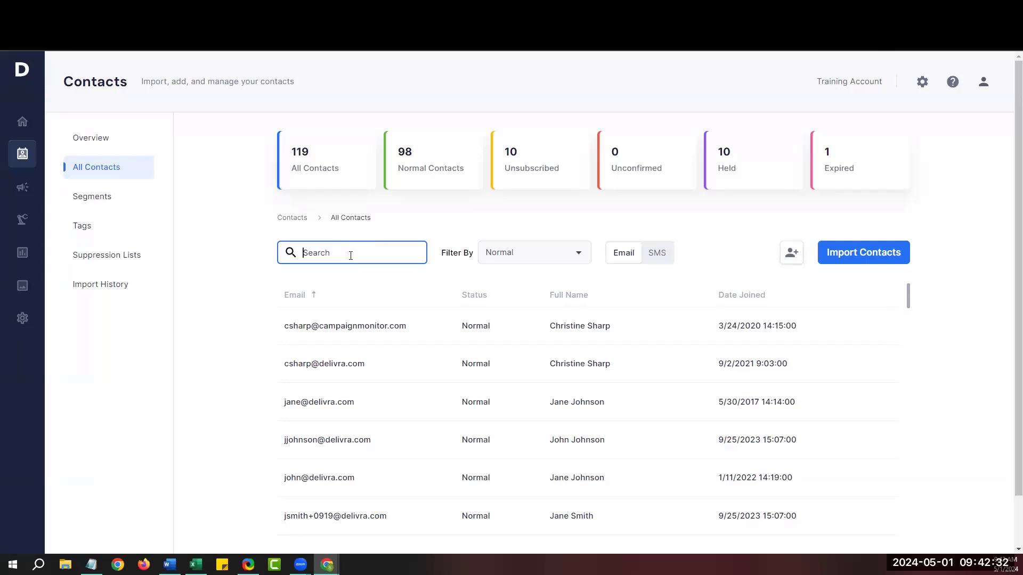
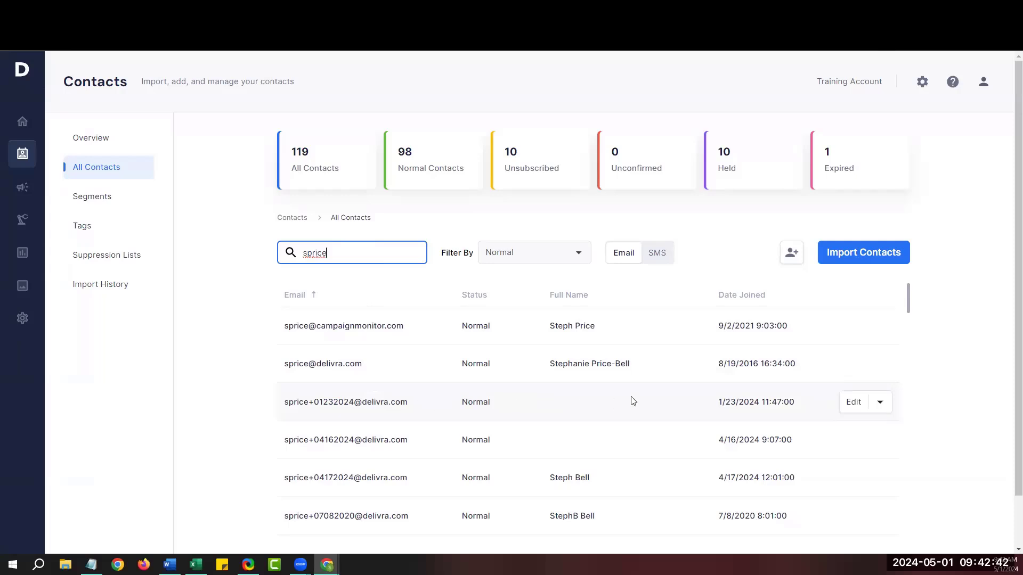
Review a matching contact's record, cancel without saving, and start Import Contacts.
left_click(854, 404)
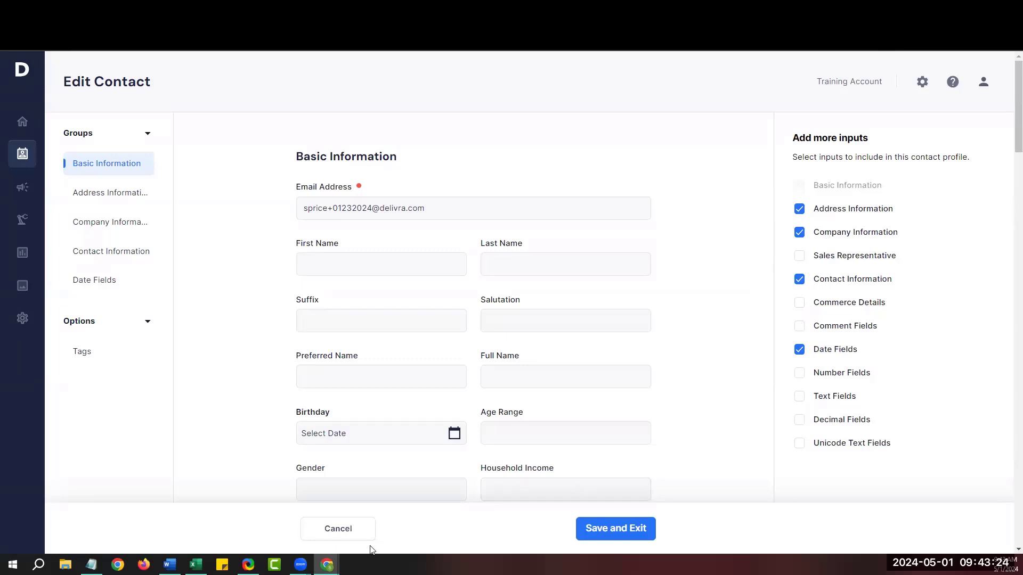
left_click(356, 533)
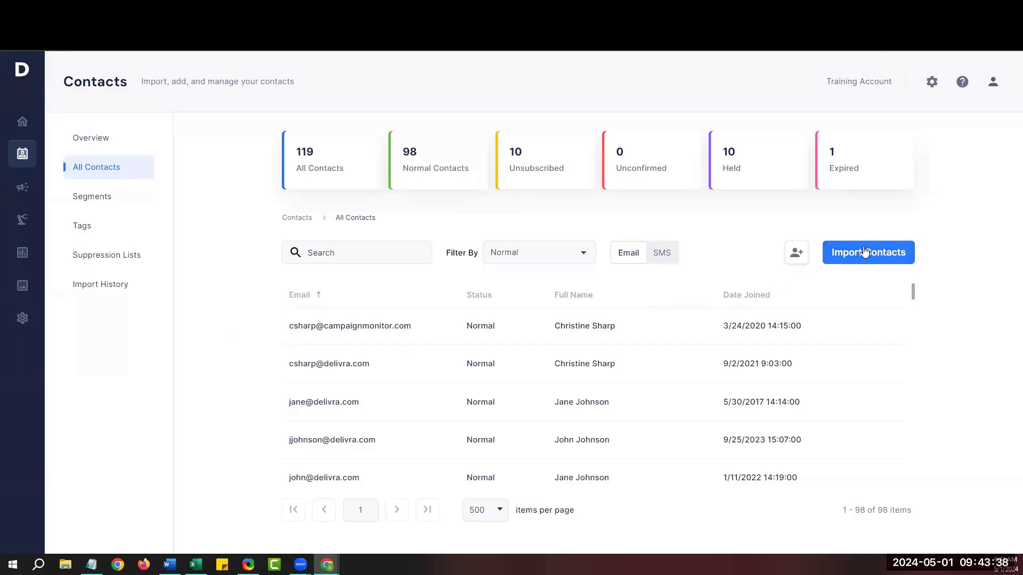
left_click(863, 255)
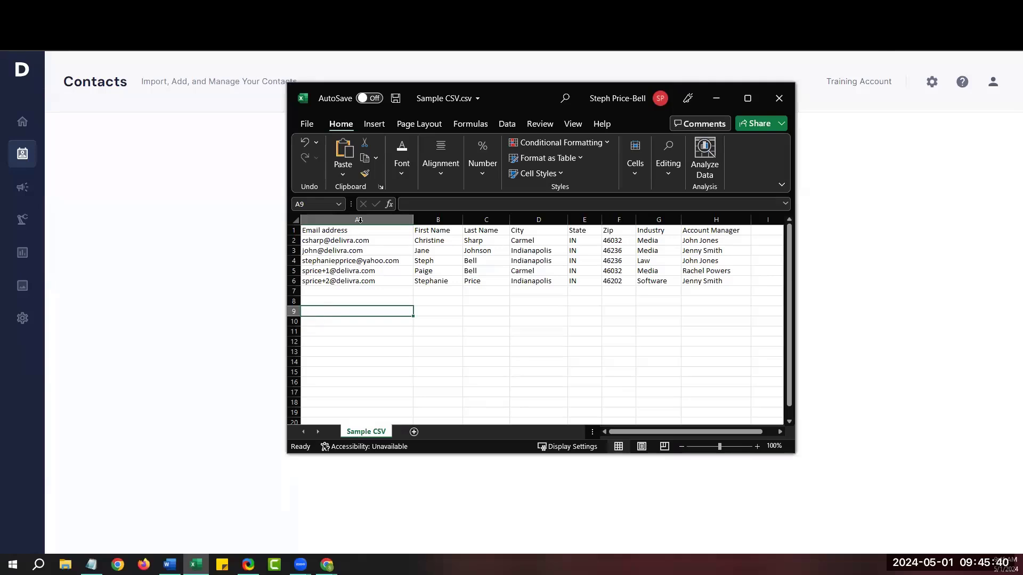
left_click(373, 220)
left_click(423, 220)
left_click(470, 220)
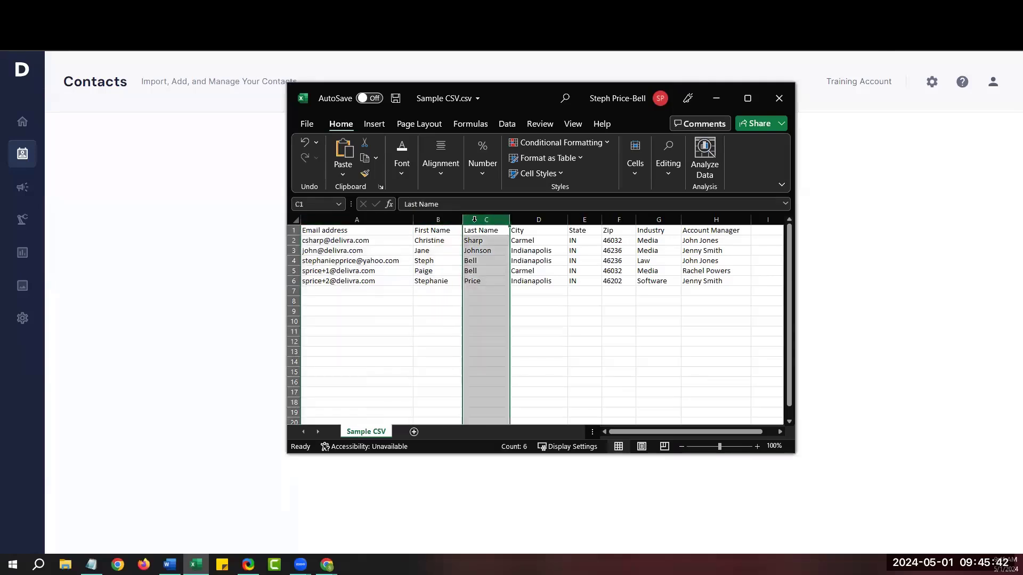
left_click(362, 219)
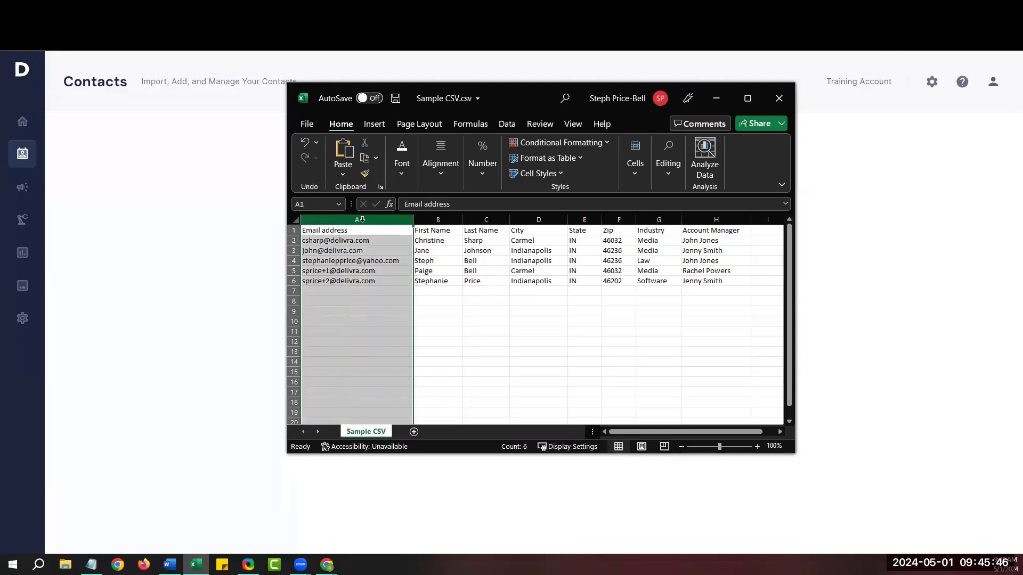
left_click(429, 220)
left_click(474, 220)
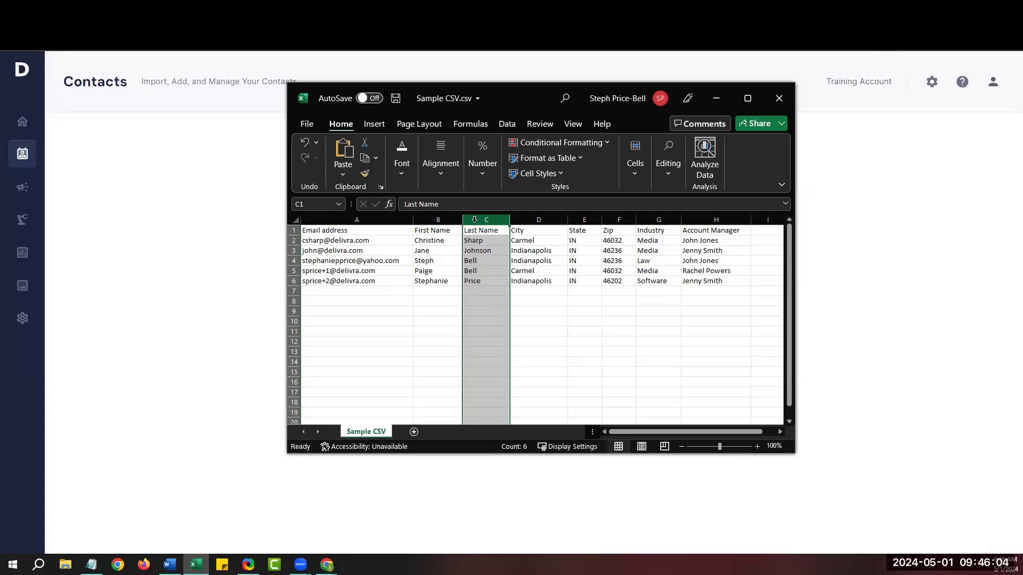
left_click(335, 304)
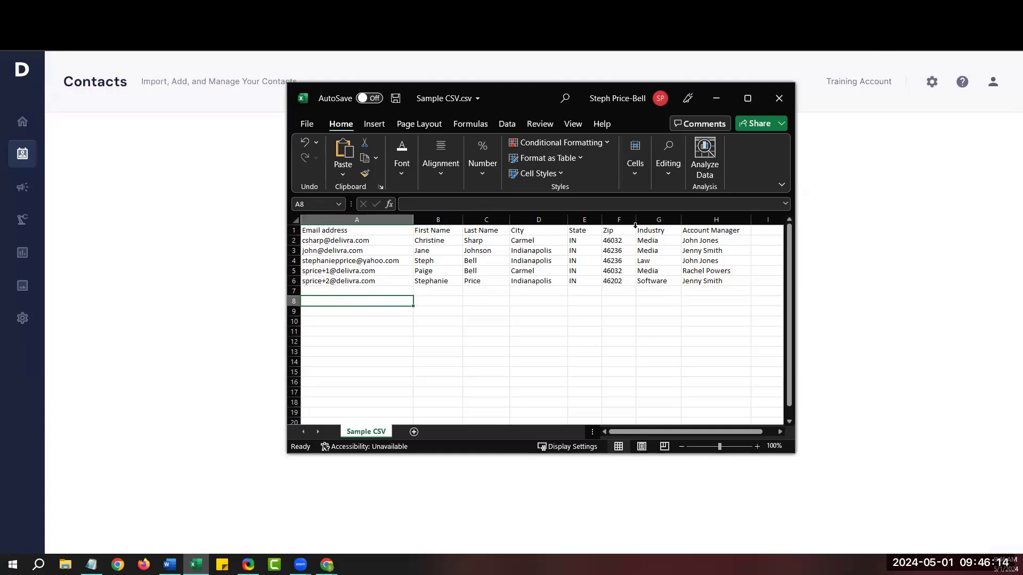
Minimize Excel and upload Sample CSV.csv as the contact import file.
left_click(715, 100)
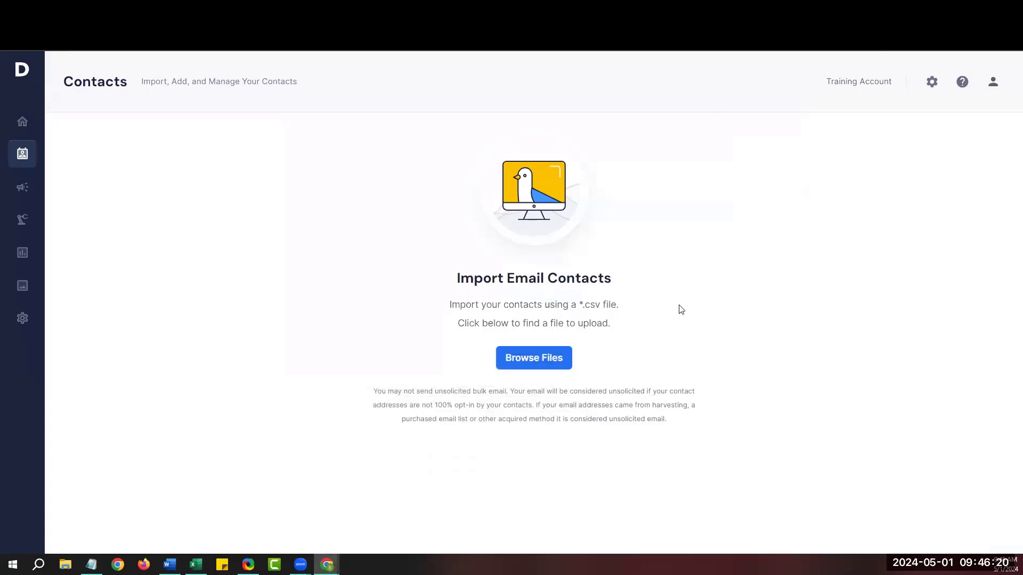
left_click(530, 361)
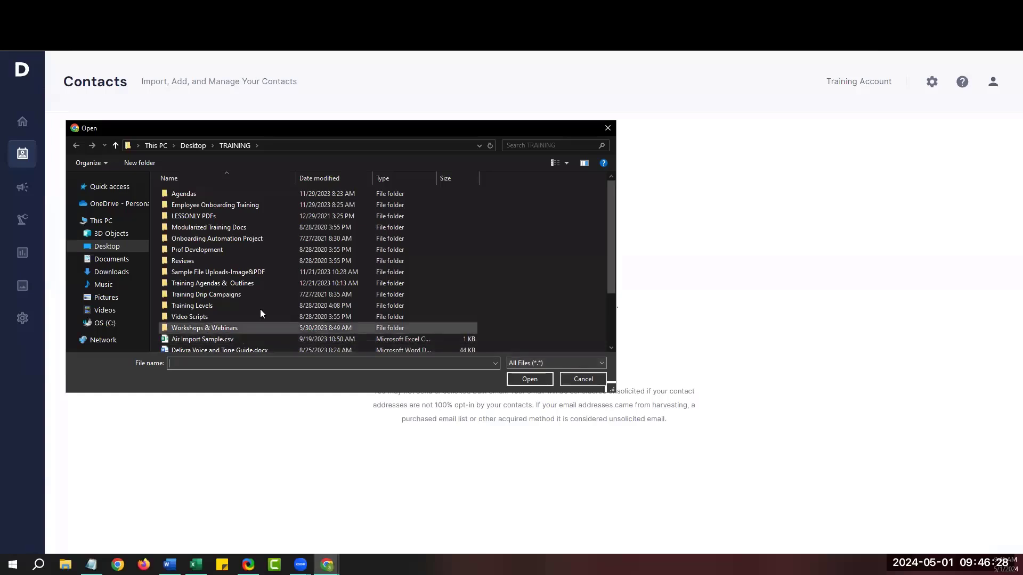
scroll(212, 295, "down", 2)
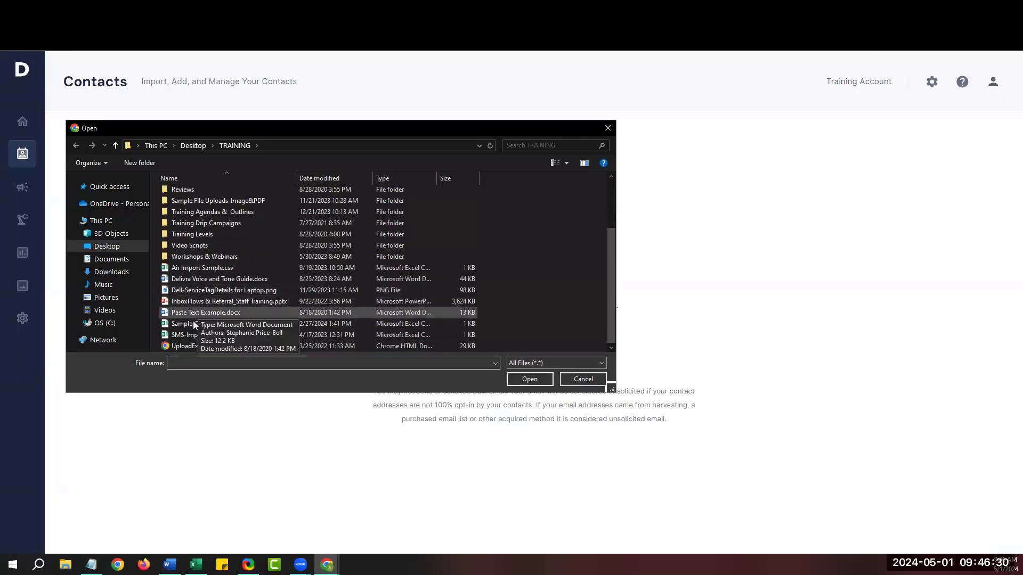
double_click(191, 324)
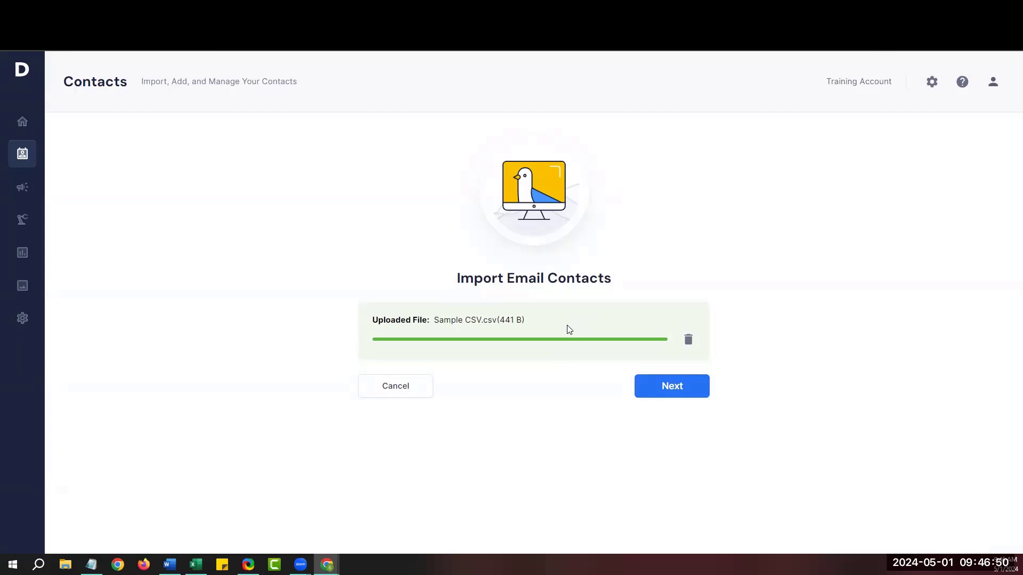
Continue to column mapping and map the Account Manager column to the CSM field.
left_click(686, 393)
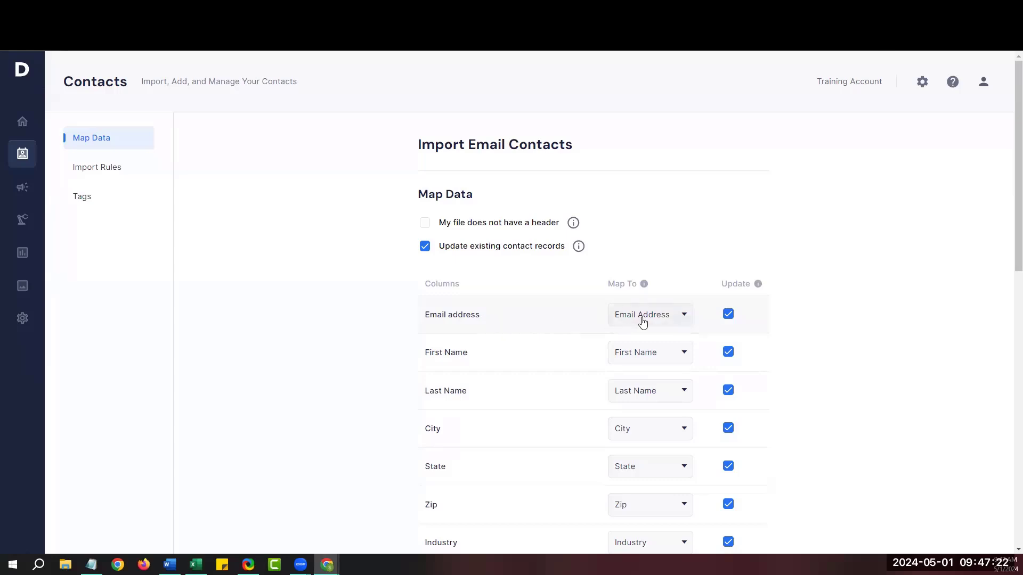
scroll(552, 359, "down", 1)
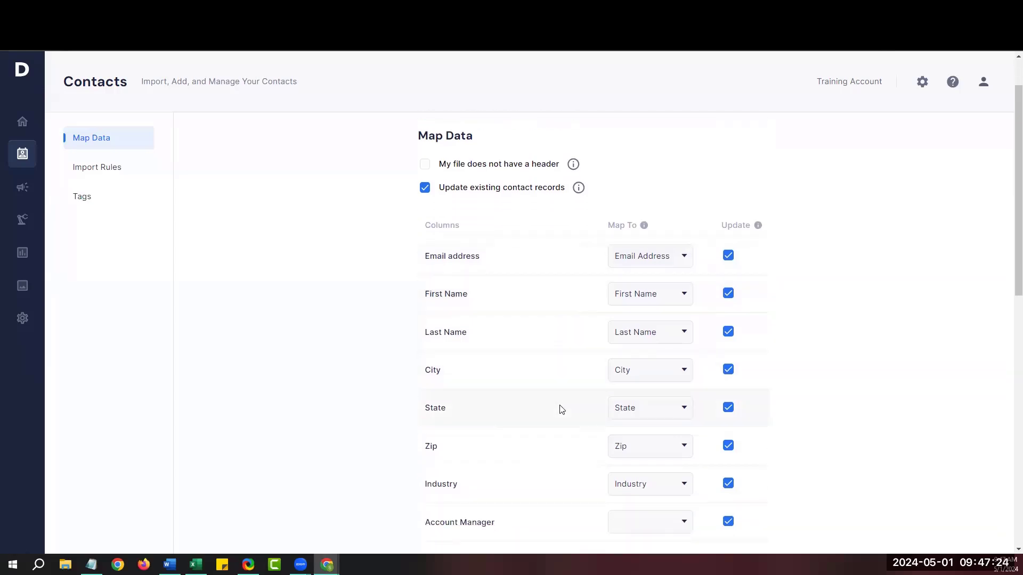
scroll(561, 410, "down", 1)
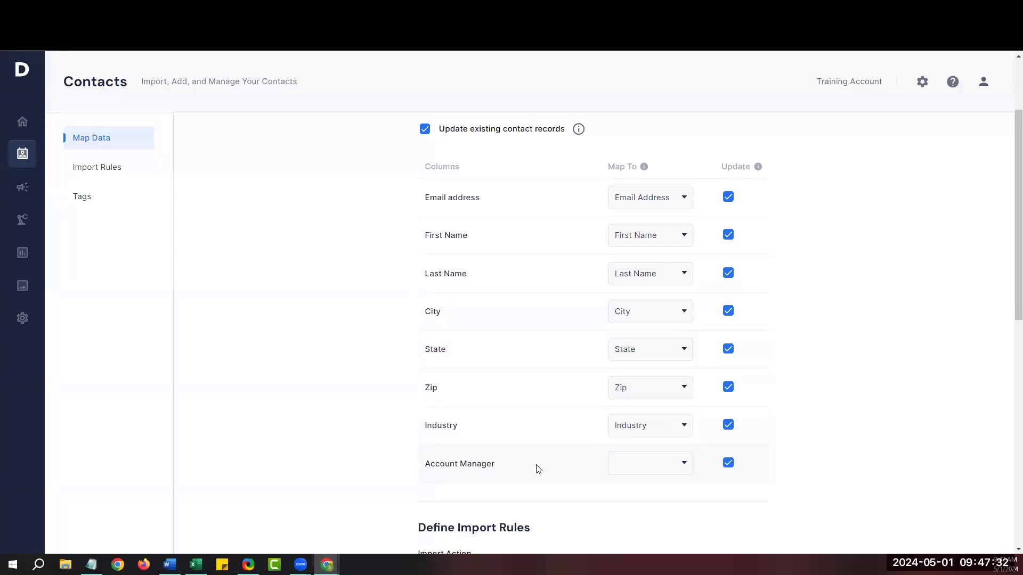
left_click(683, 465)
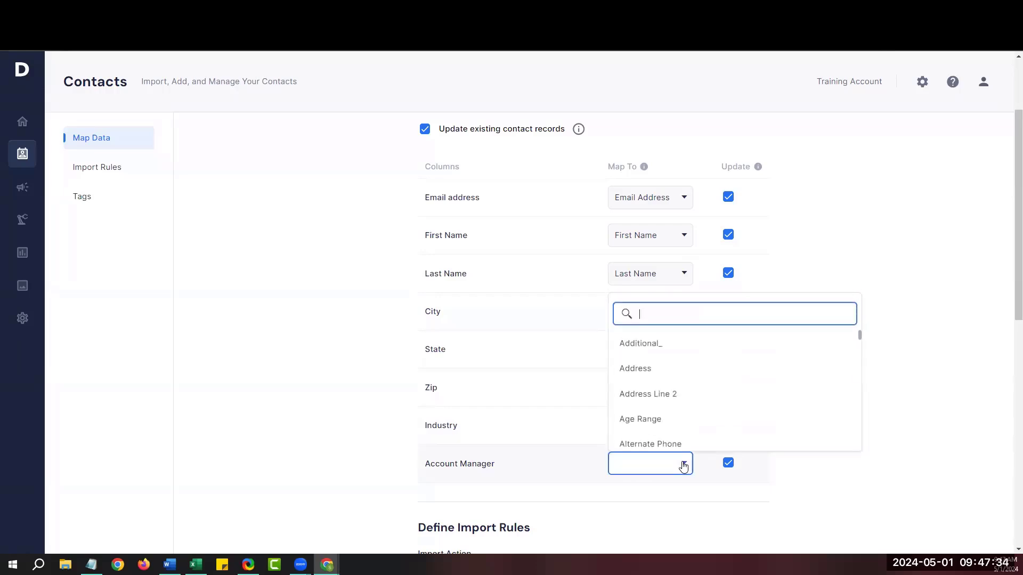
scroll(681, 397, "down", 3)
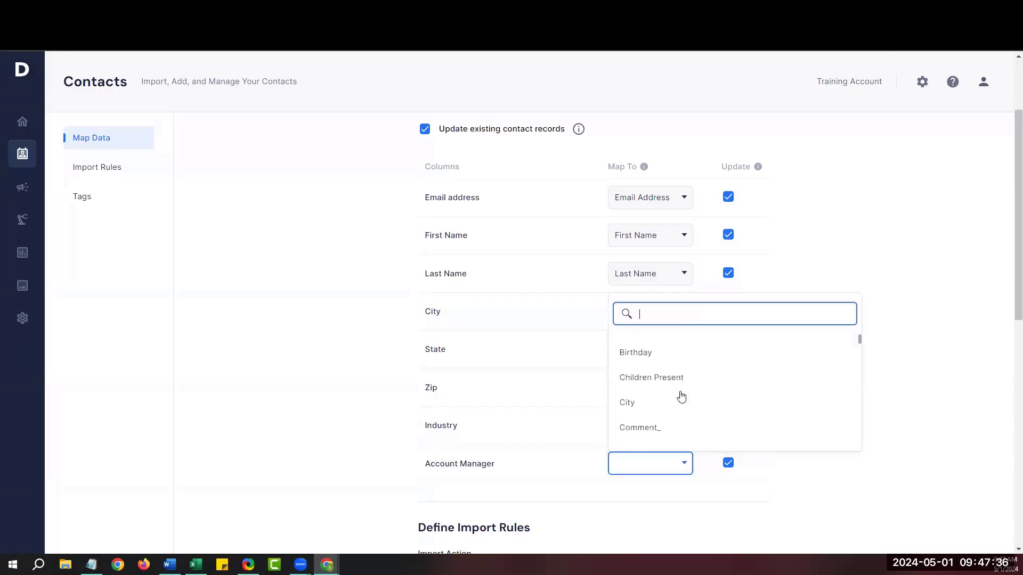
scroll(681, 397, "down", 5)
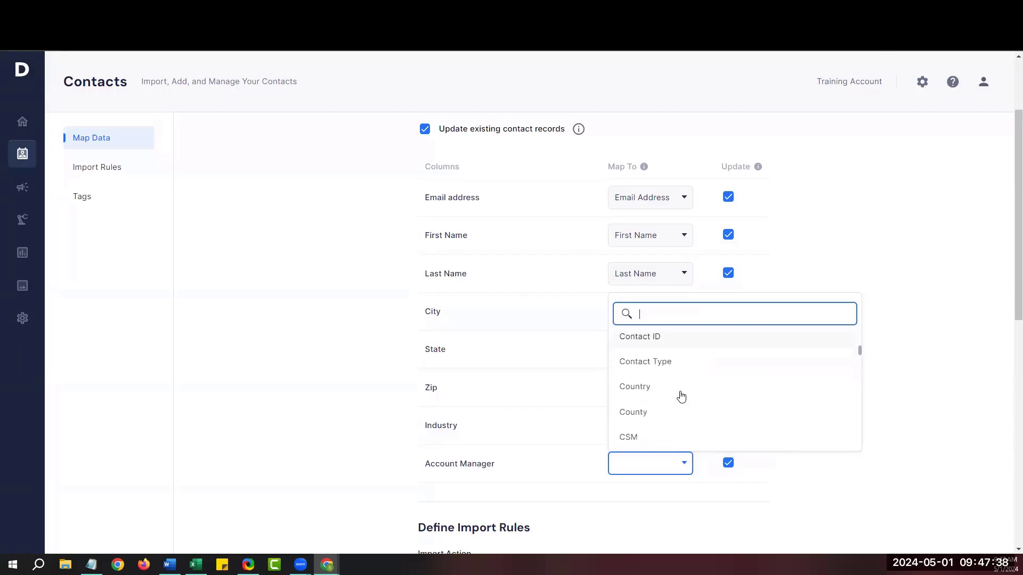
scroll(681, 397, "down", 2)
left_click(651, 379)
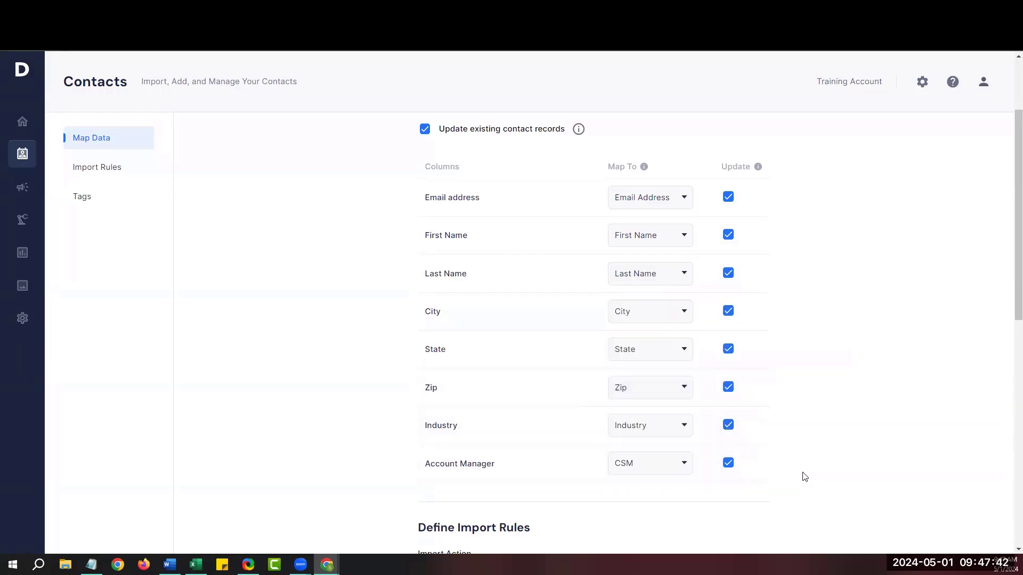
scroll(803, 475, "down", 3)
scroll(804, 476, "down", 4)
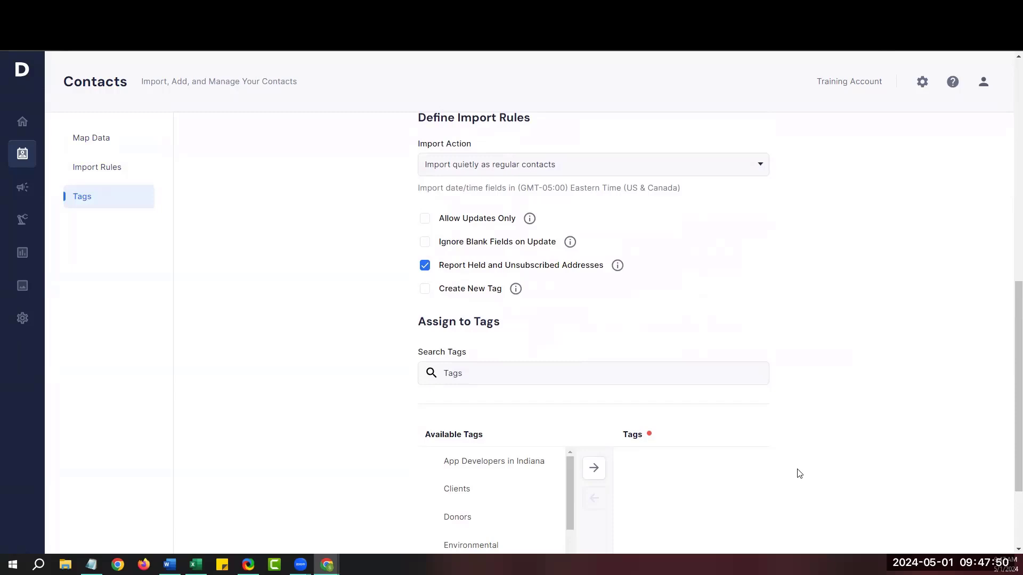
left_click_drag(472, 144, 417, 148)
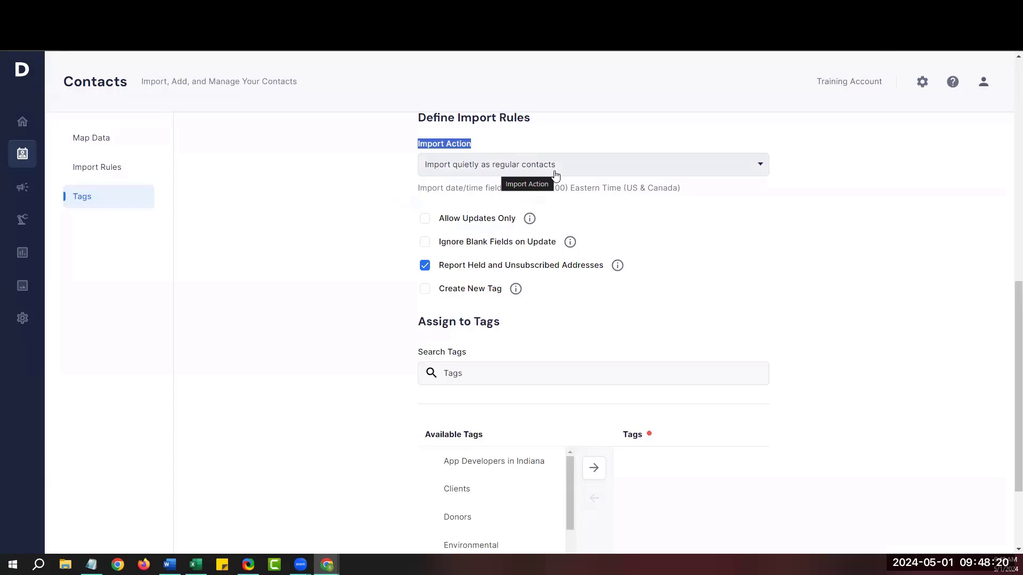
left_click(602, 233)
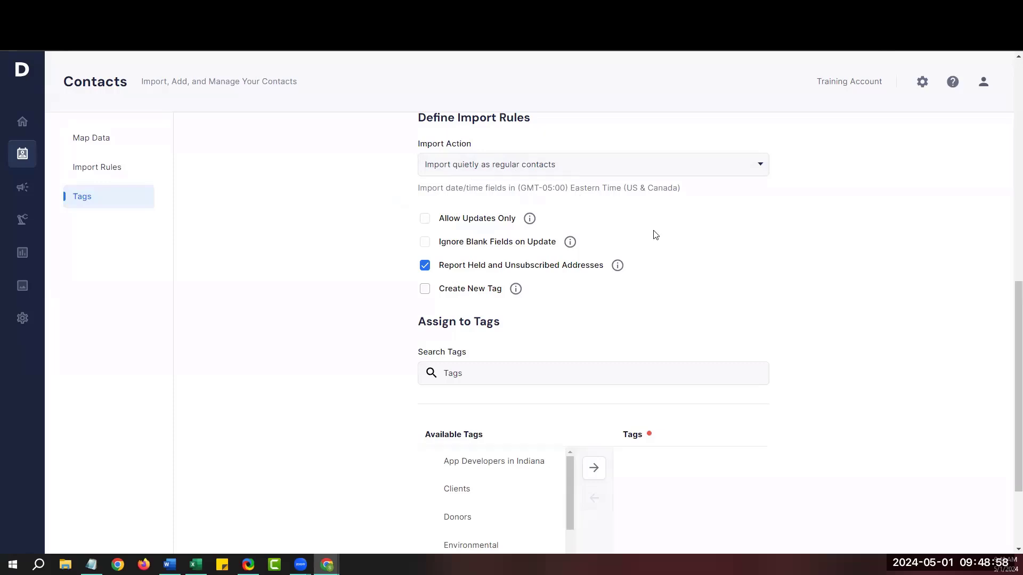
Rename the import's new tag from Sample CSV to the new group's name, and make it expire.
left_click(425, 289)
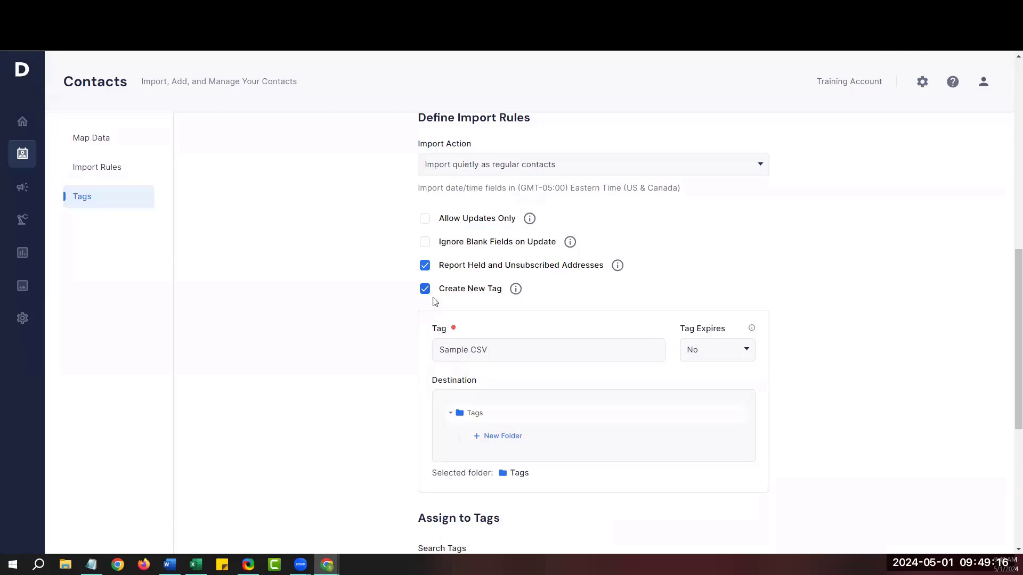
left_click(486, 349)
left_click_drag(486, 348, 441, 351)
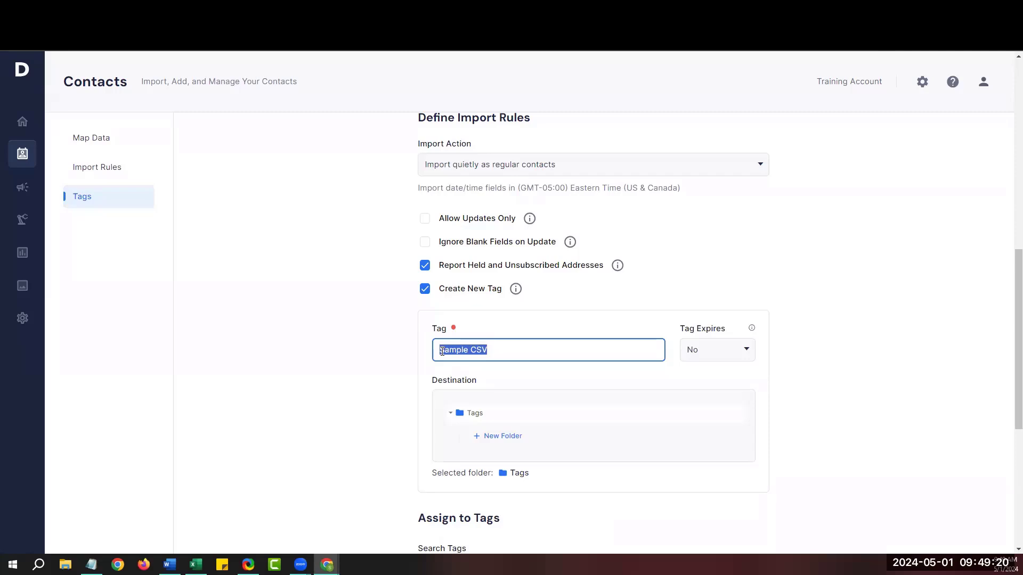
type("Stephanies New Group")
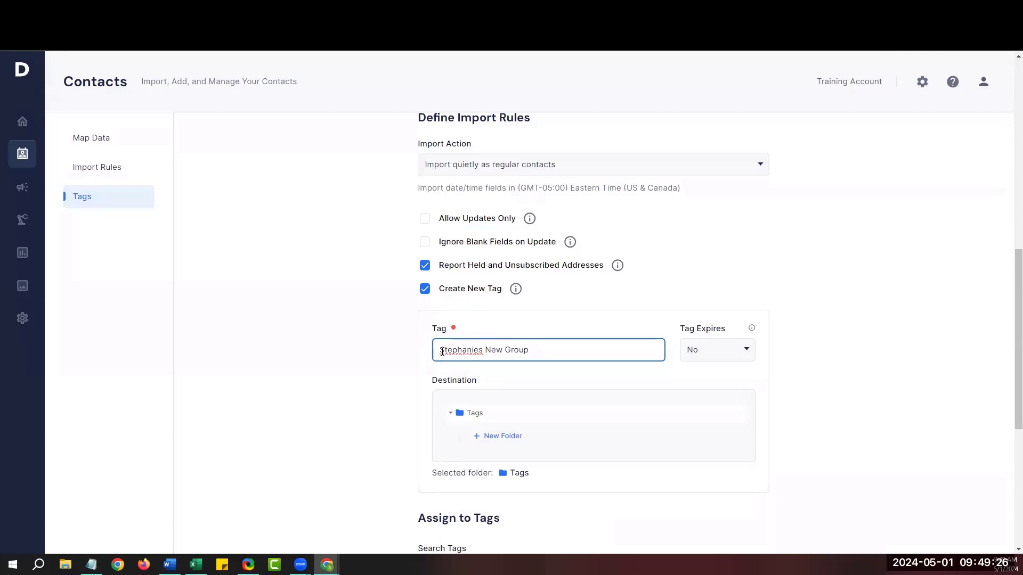
left_click(631, 372)
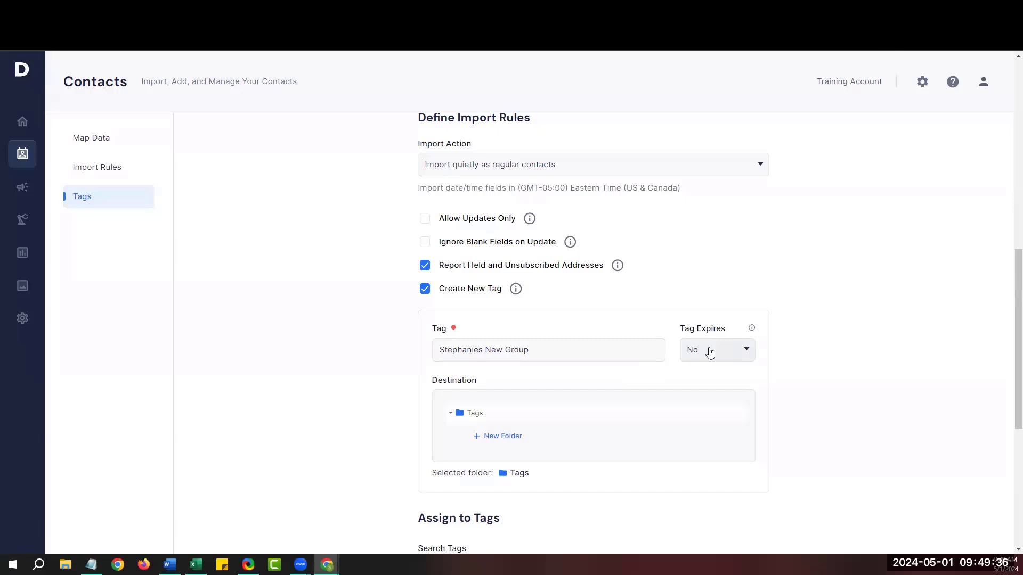
left_click(750, 353)
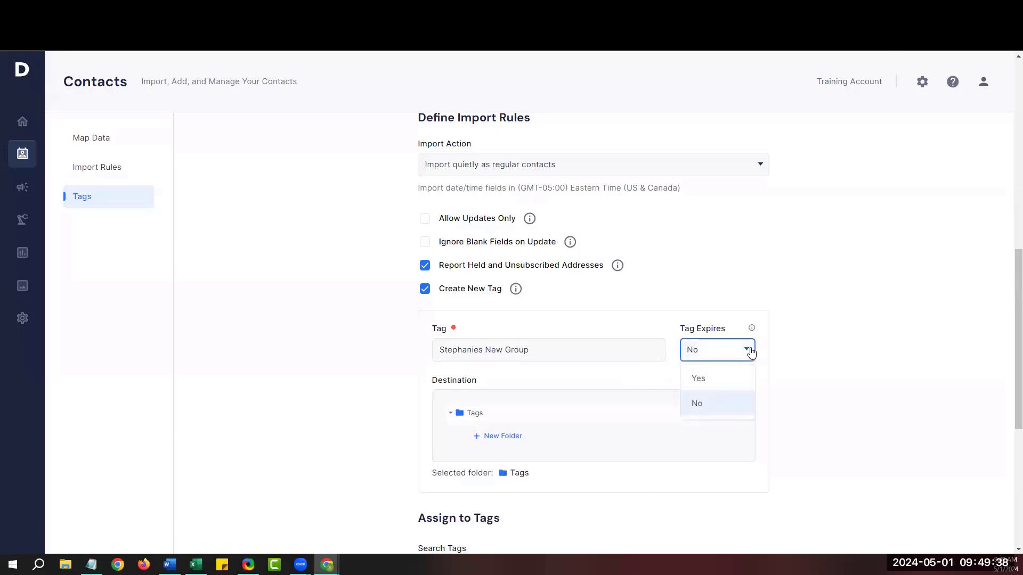
left_click(712, 382)
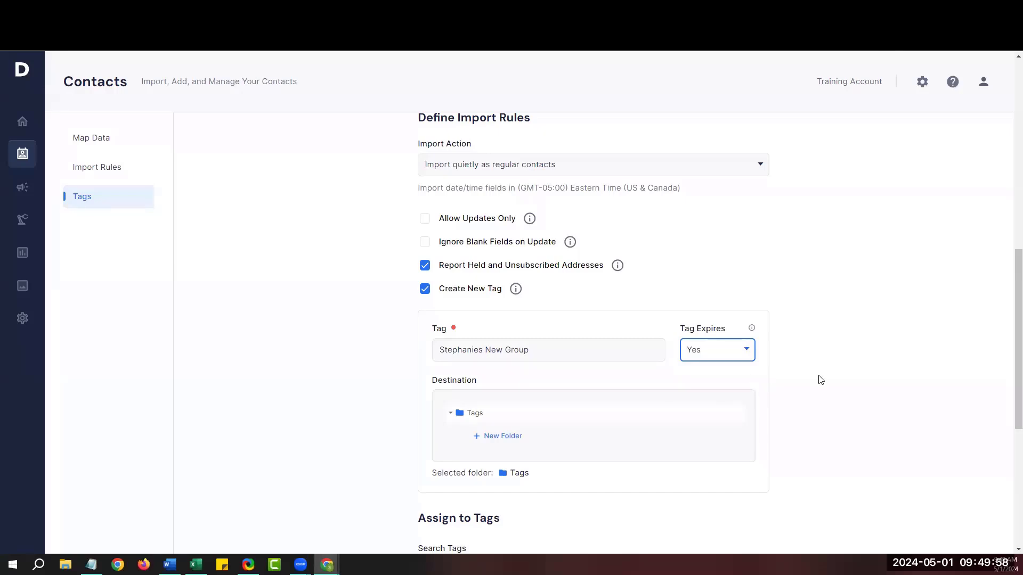
Move the existing Clients tag from Available Tags into the assigned Tags.
scroll(820, 379, "down", 4)
scroll(821, 379, "down", 2)
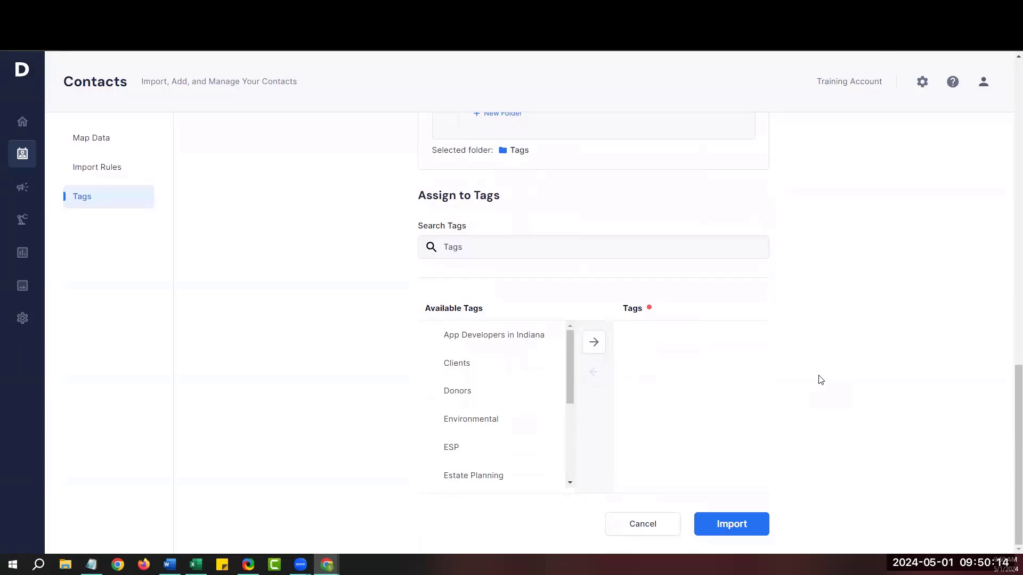
left_click(463, 363)
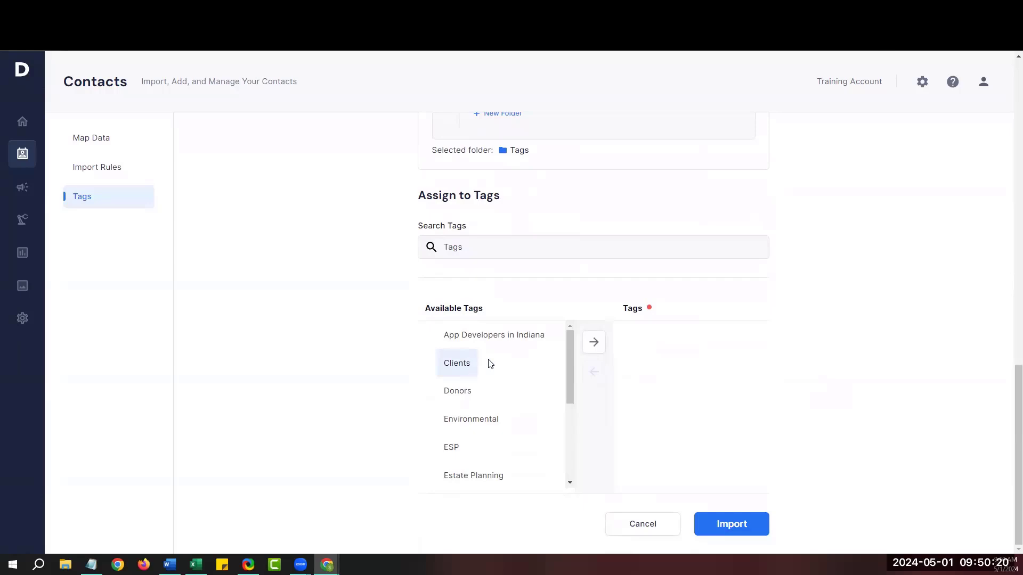
left_click(594, 342)
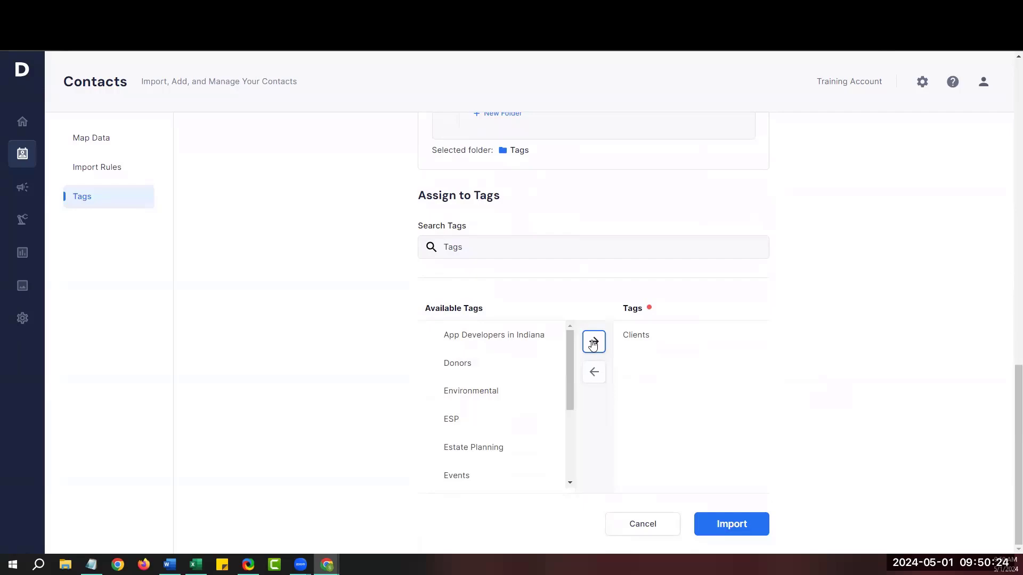
Run the import, dismiss the success page, and view the Tags list.
left_click(749, 527)
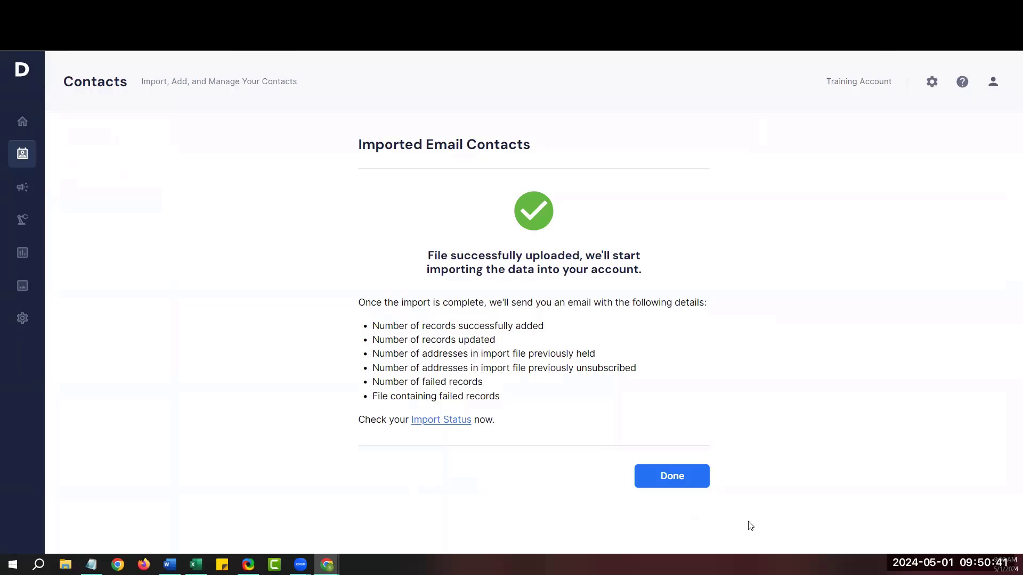
left_click(672, 477)
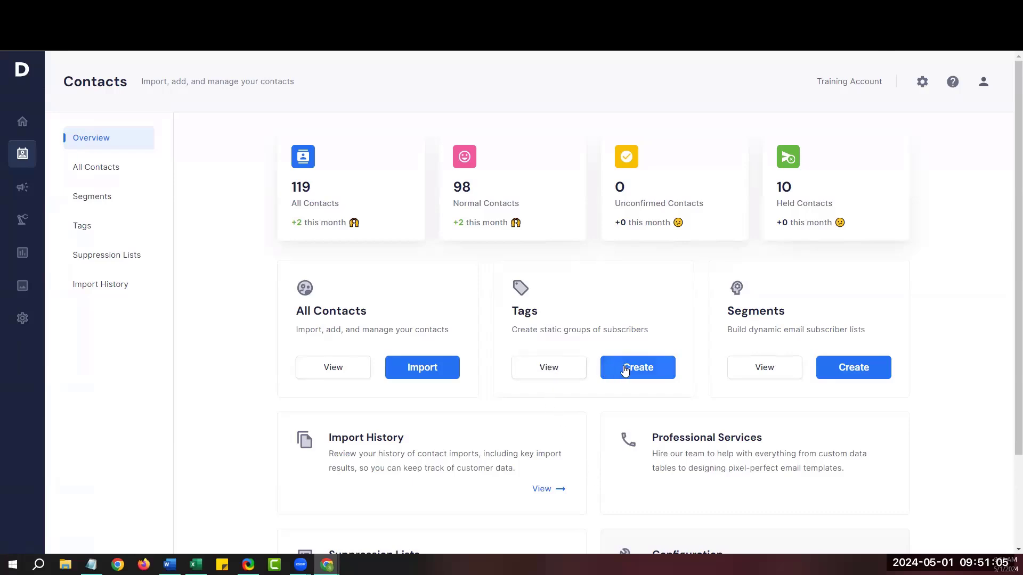
left_click(544, 371)
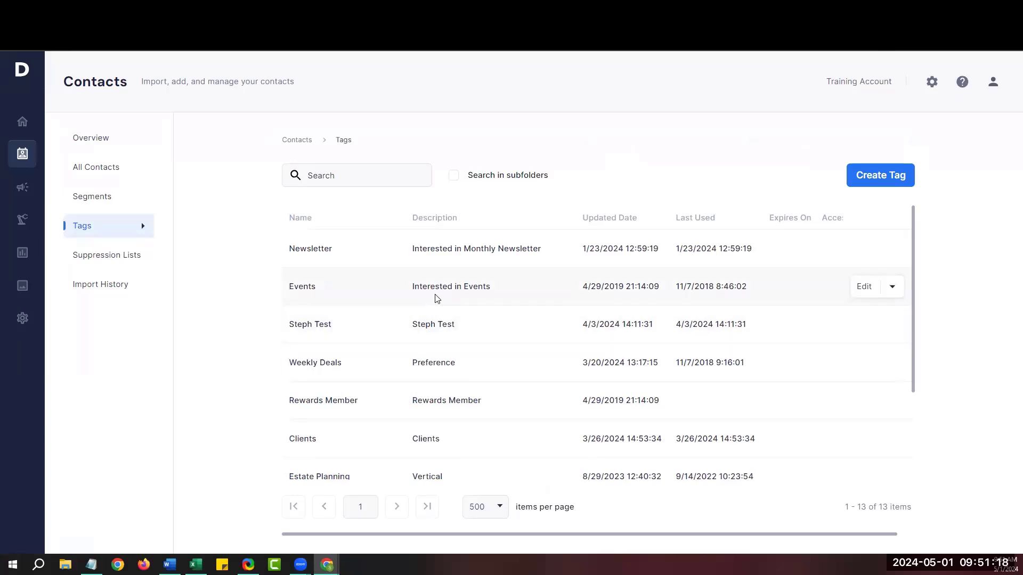
left_click(897, 290)
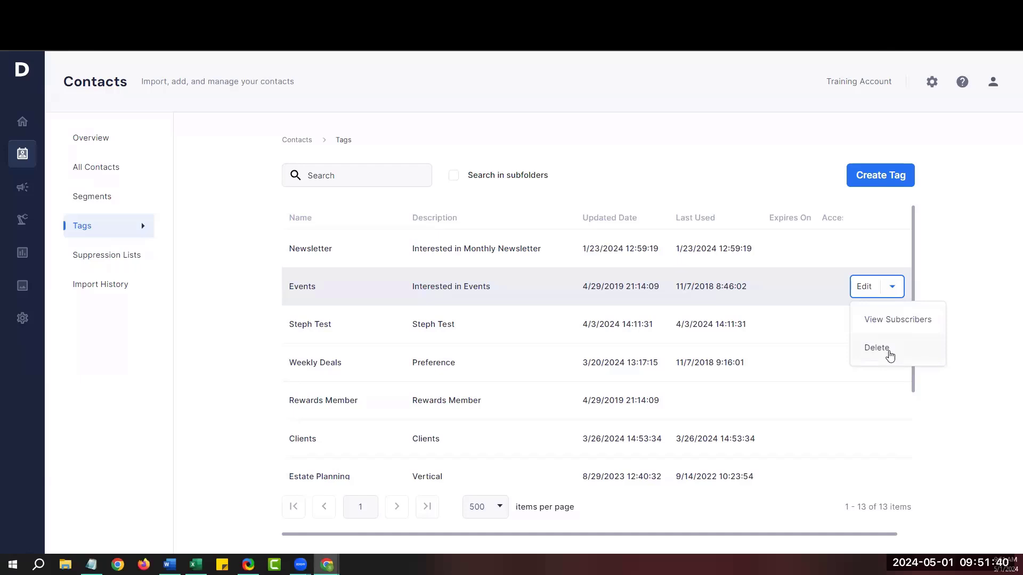
left_click(950, 296)
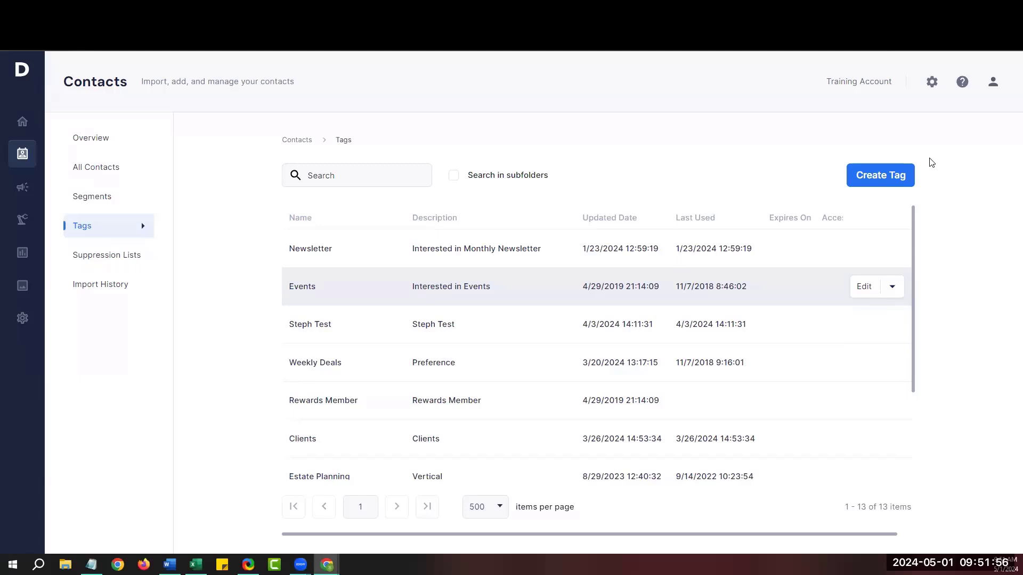
Create a tag named 'New Tag' and save it.
left_click(873, 182)
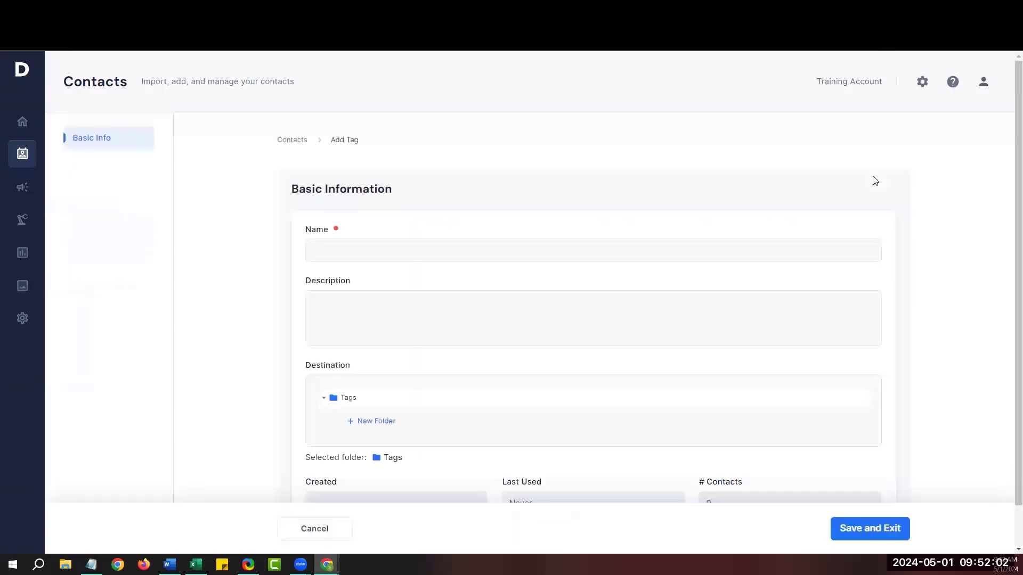
left_click(426, 250)
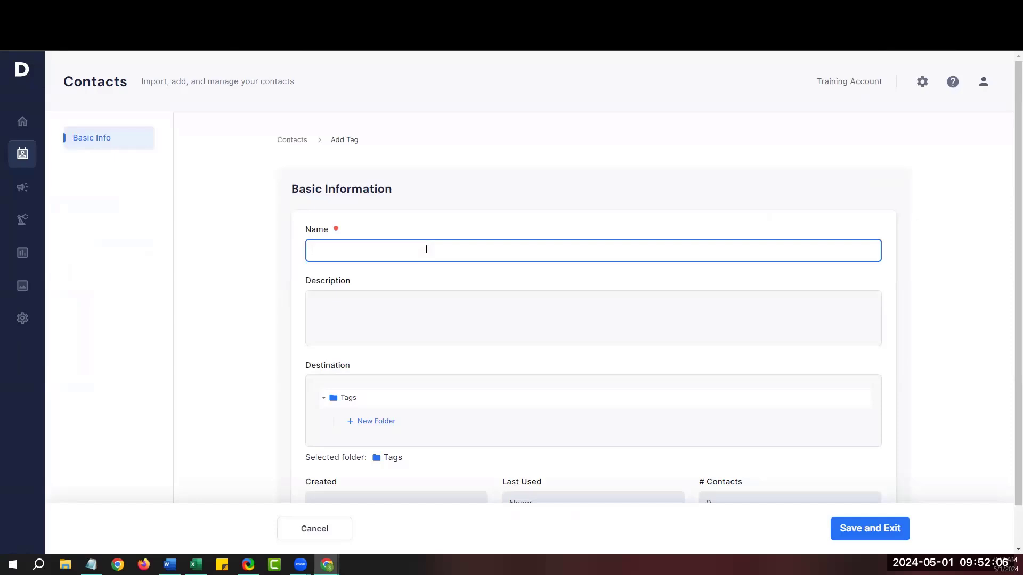
type("New Tag")
left_click(869, 529)
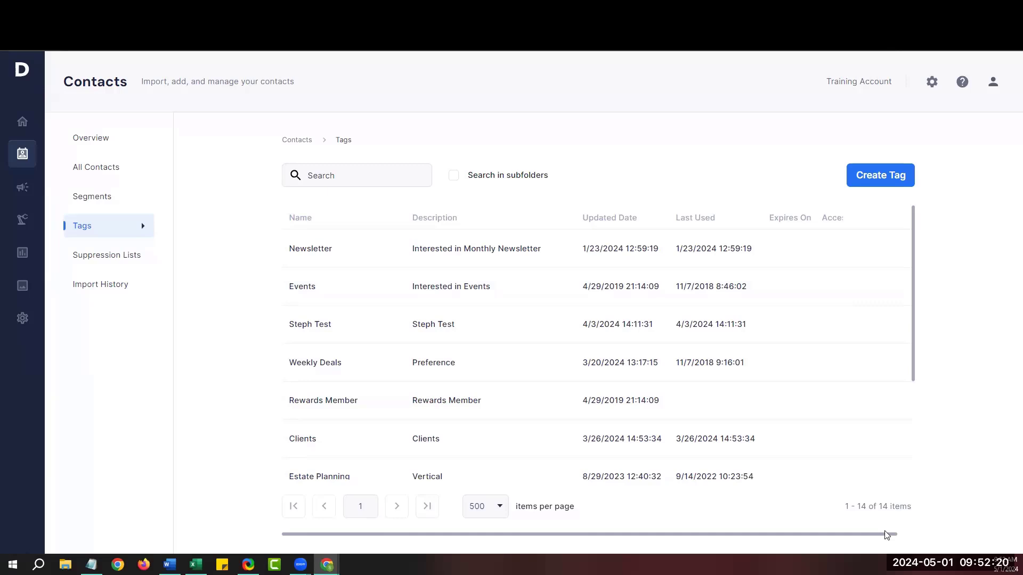
Switch to the Segments list and glance at the Edit actions for Publishing in Canada.
left_click(89, 202)
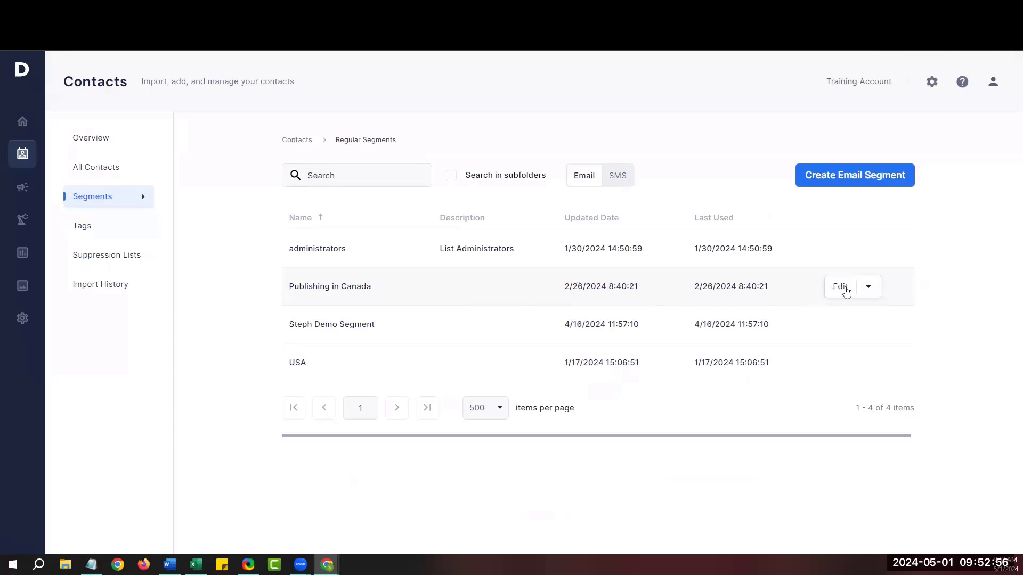
left_click(869, 288)
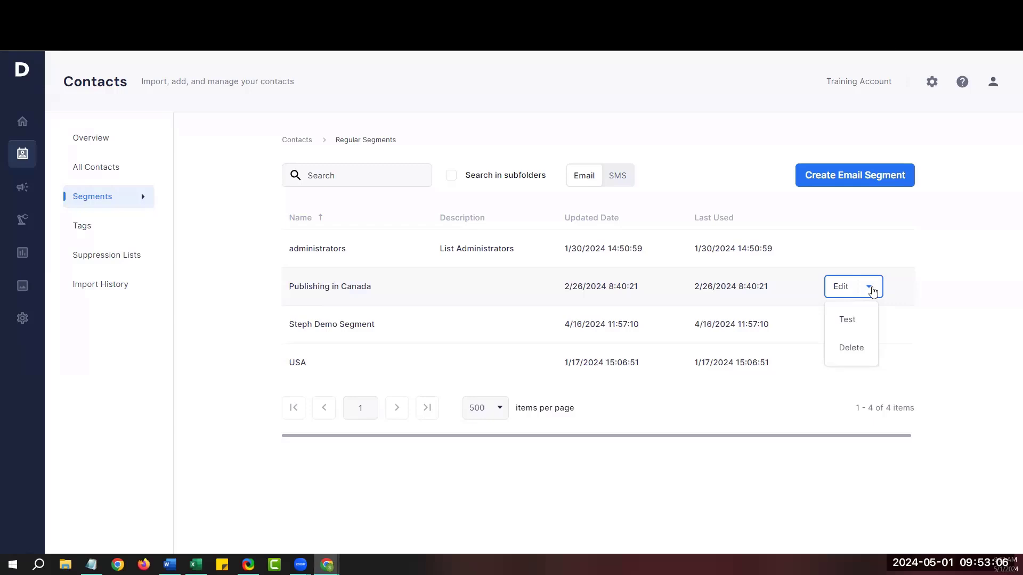
left_click(940, 291)
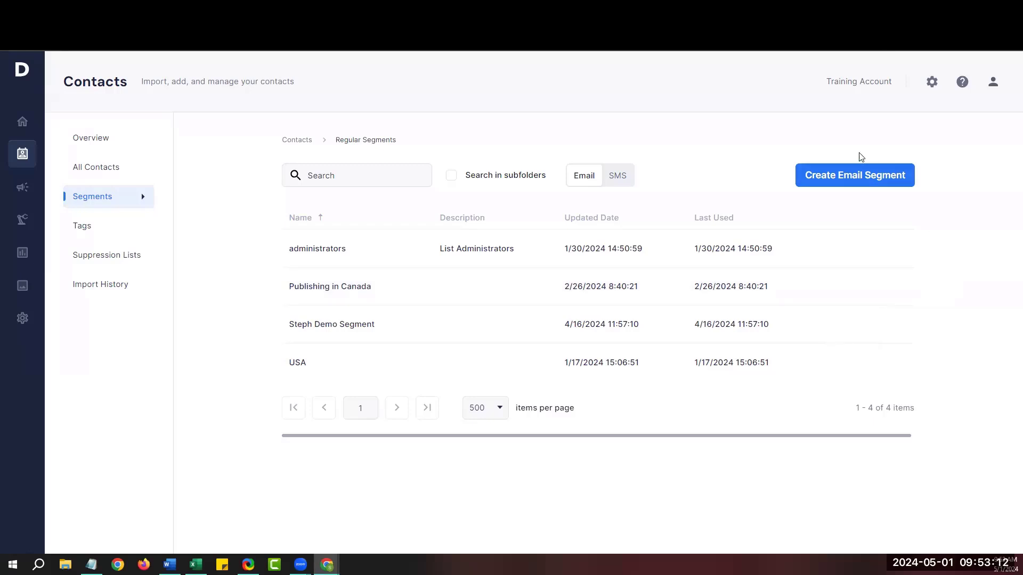
Create a new email segment named 'Contacts in Indiana', correcting the missing space.
left_click(853, 179)
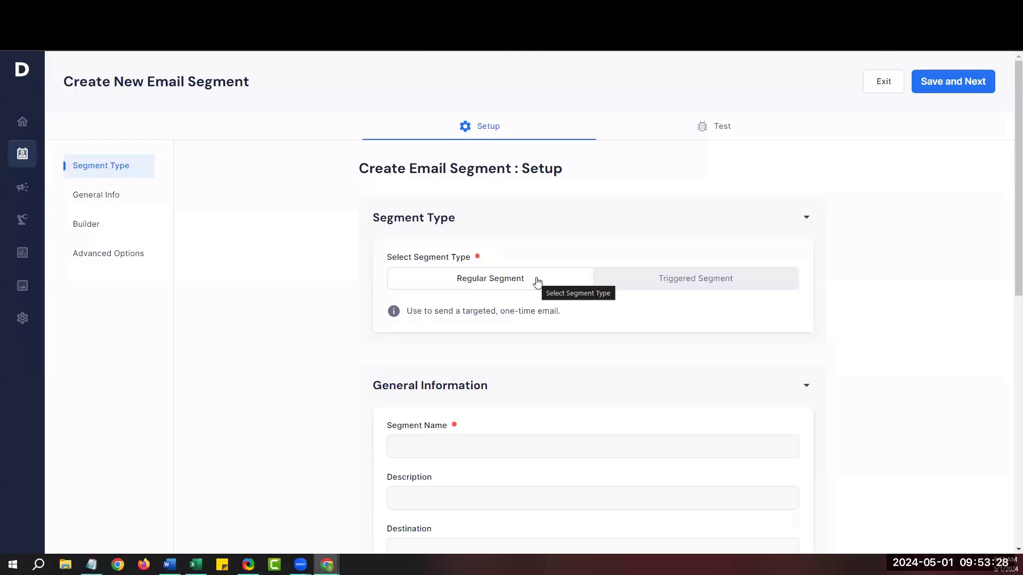
scroll(547, 370, "down", 2)
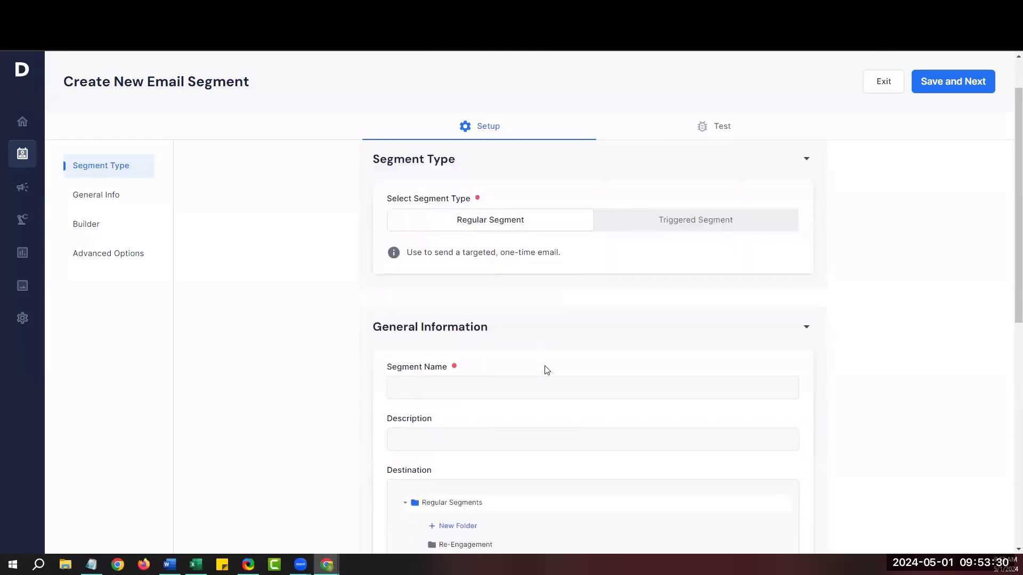
scroll(546, 369, "down", 1)
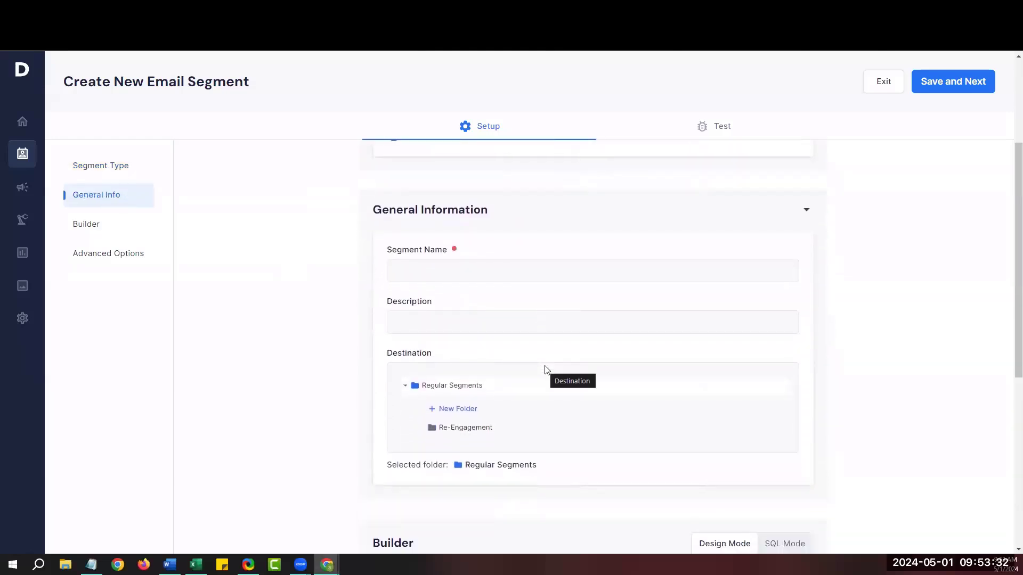
left_click(470, 267)
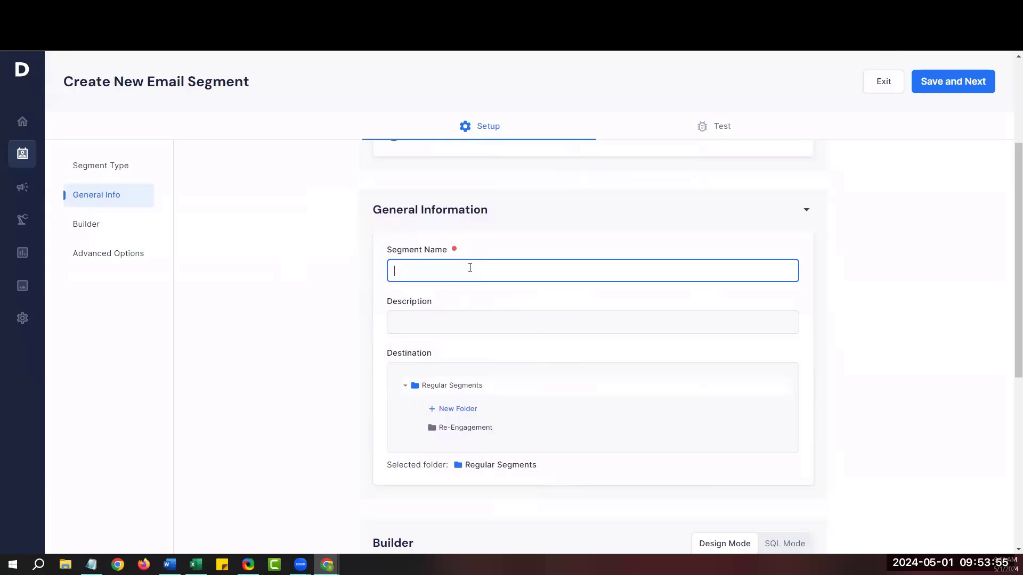
type("Contactsin Indiana")
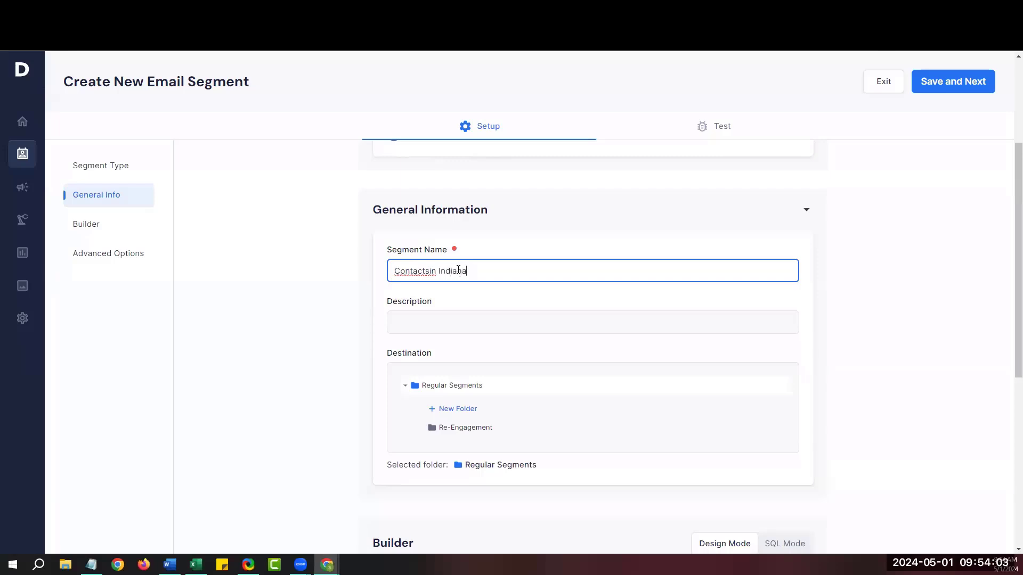
left_click(437, 270)
Choose State as the Text Clause's field in the segment builder.
scroll(381, 273, "down", 3)
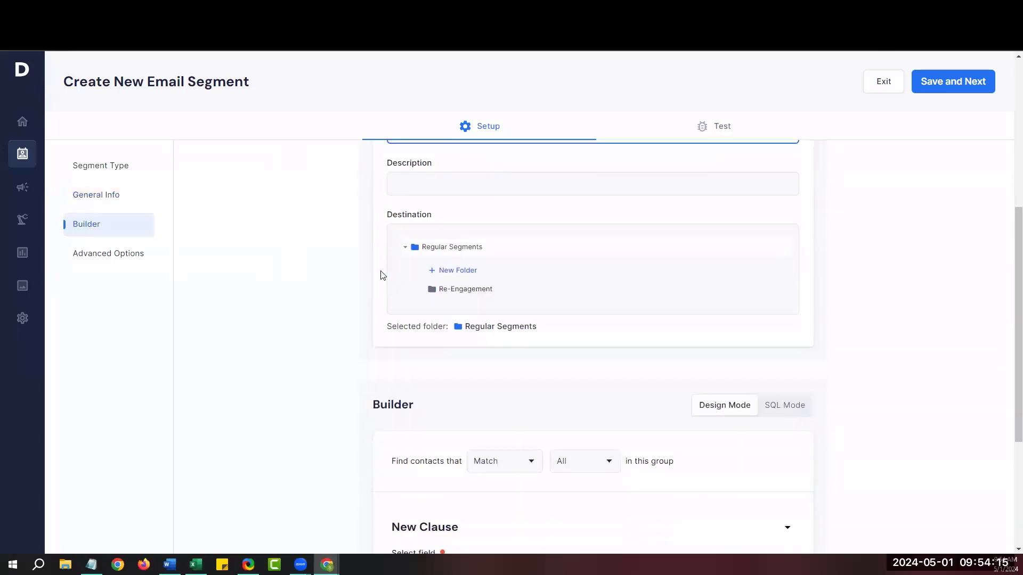
scroll(382, 275, "down", 3)
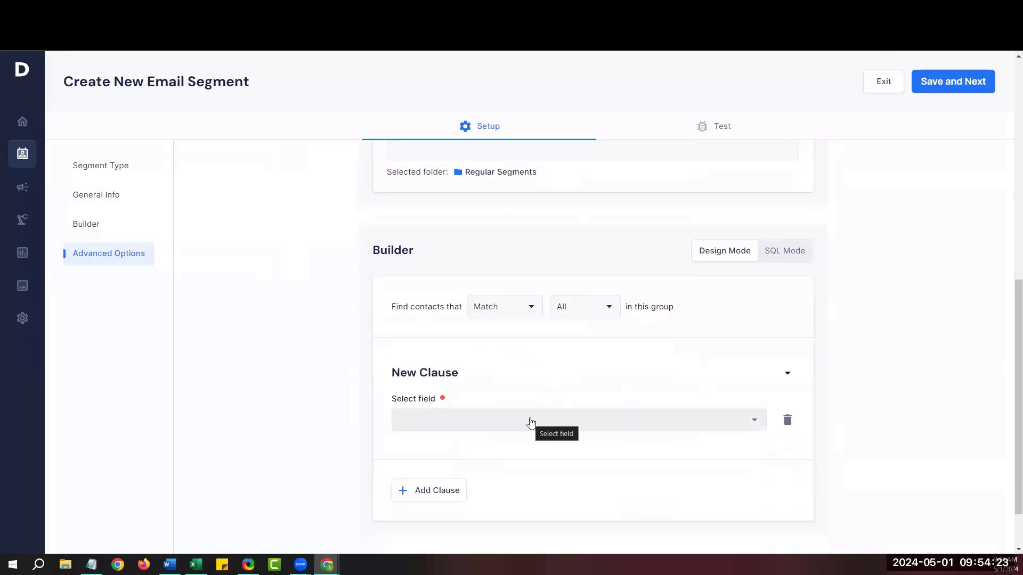
left_click(531, 423)
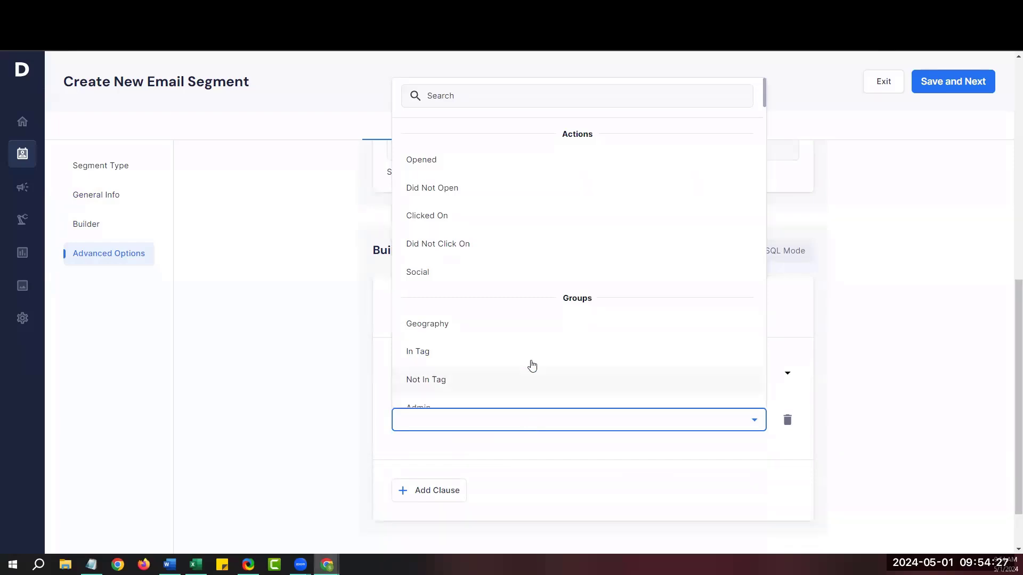
scroll(530, 365, "down", 4)
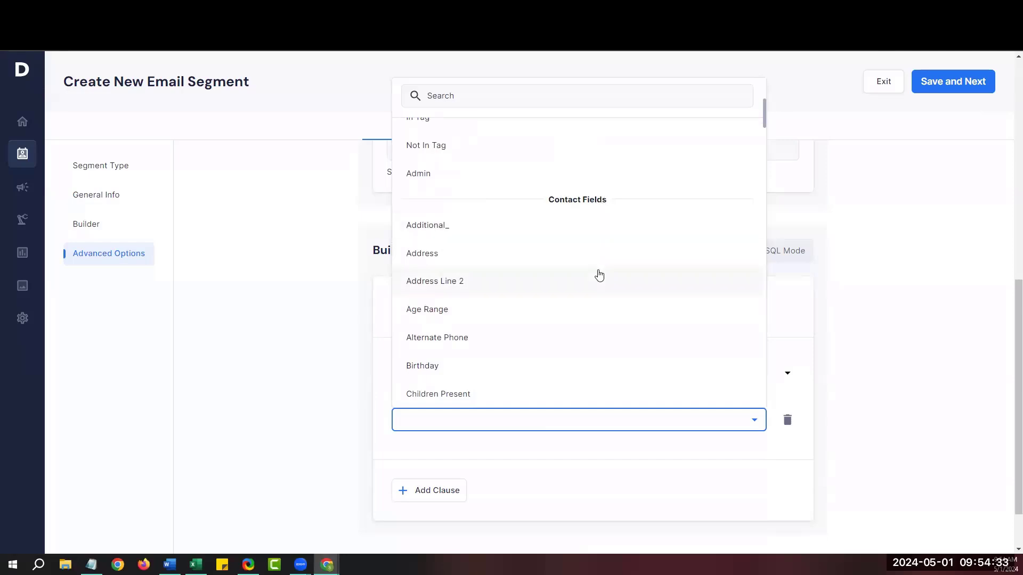
scroll(599, 275, "down", 10)
scroll(599, 275, "down", 10)
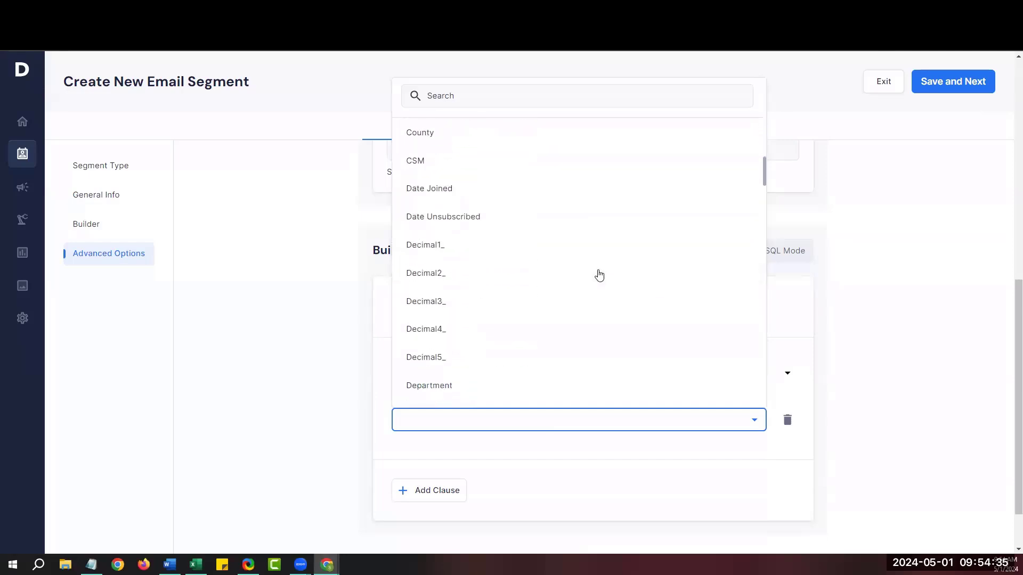
scroll(599, 274, "down", 8)
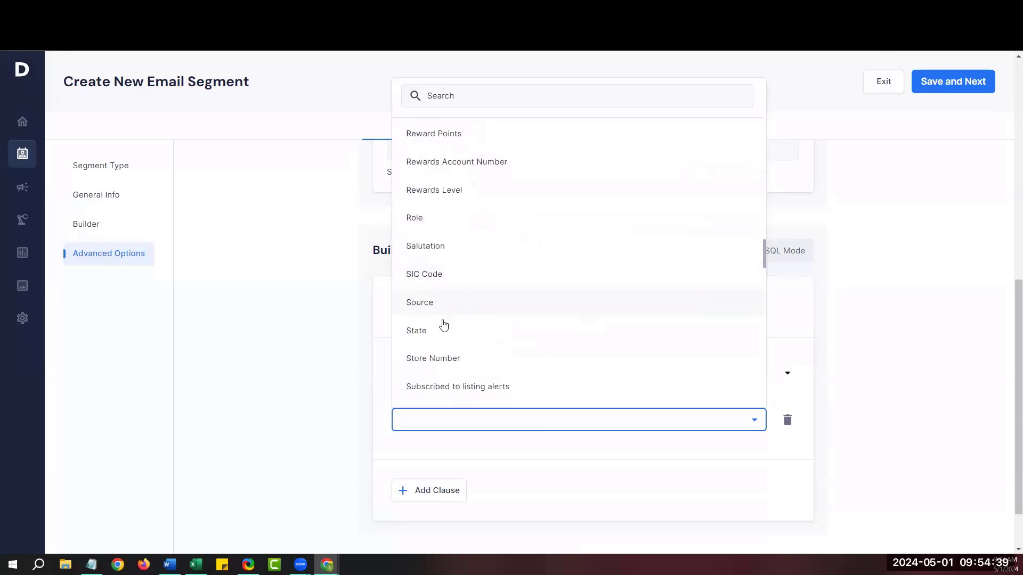
left_click(422, 335)
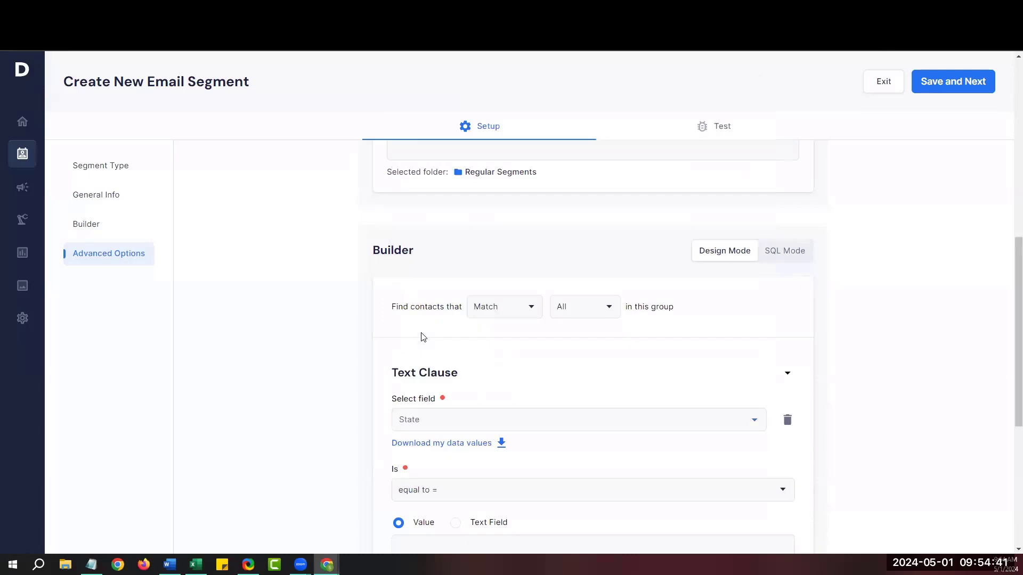
scroll(846, 370, "down", 1)
scroll(847, 373, "down", 1)
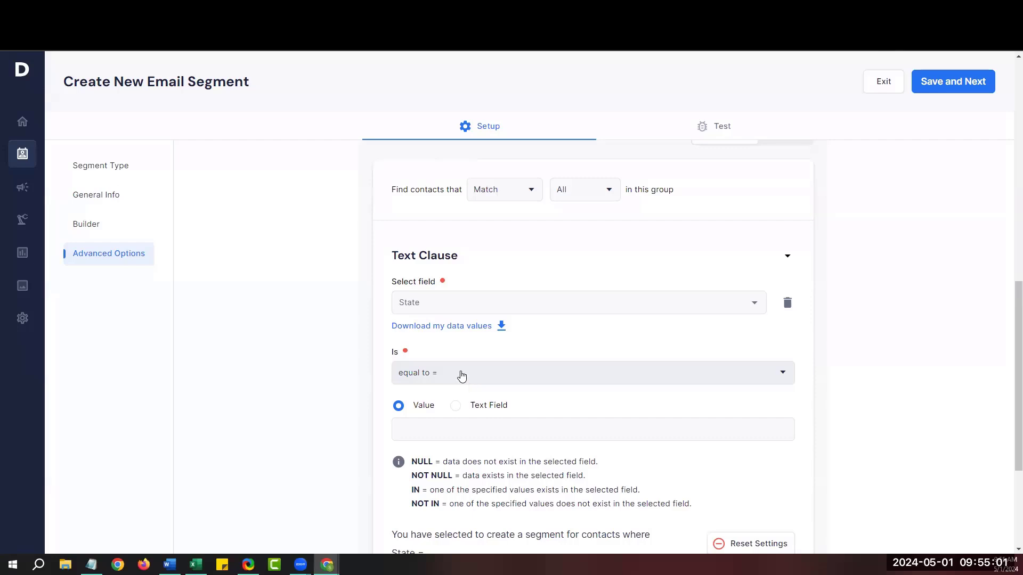
Set the clause condition to 'equal to =' with the value IN.
left_click(462, 376)
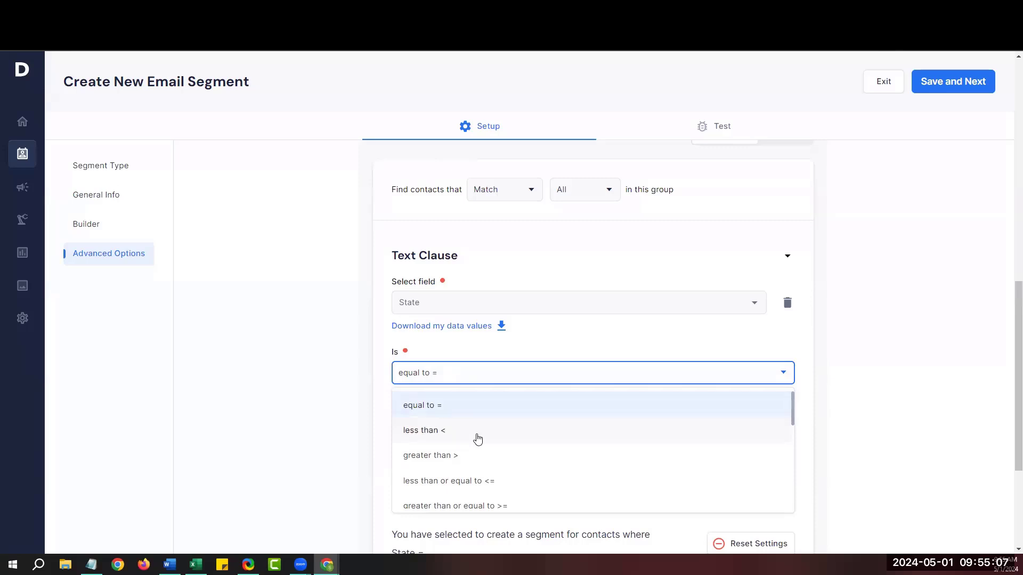
scroll(477, 438, "down", 1)
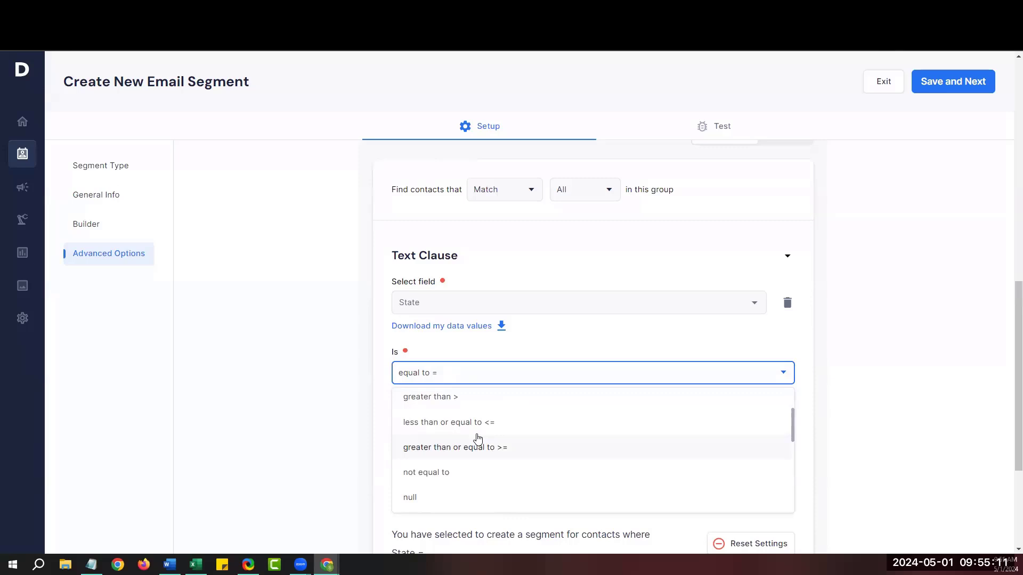
scroll(474, 432, "down", 2)
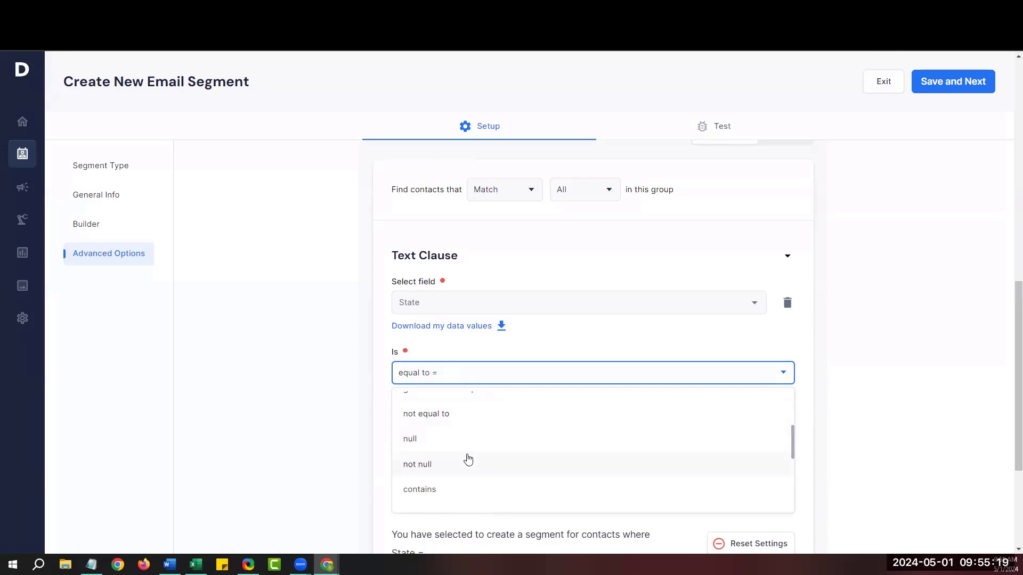
scroll(468, 459, "down", 1)
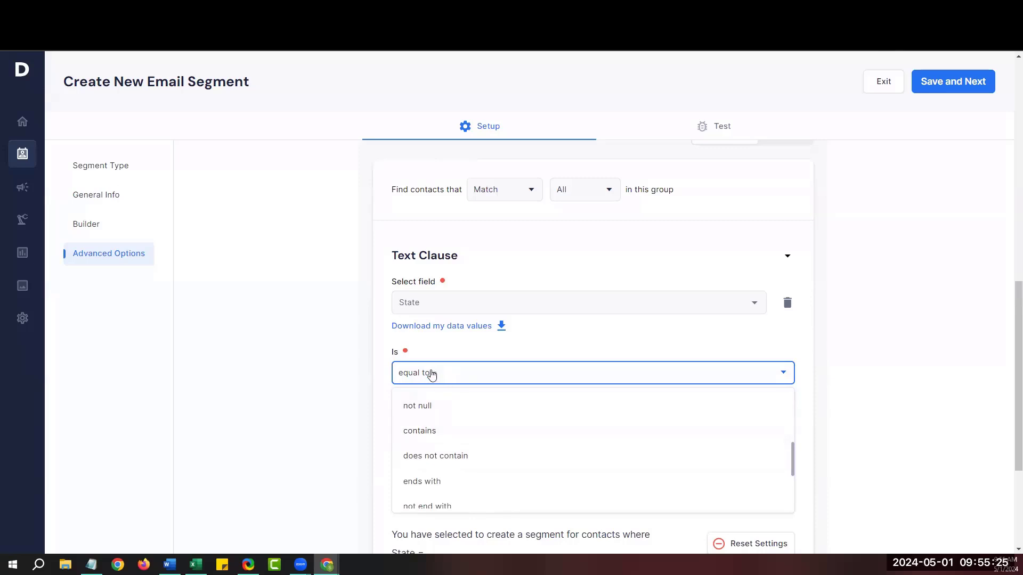
left_click(432, 374)
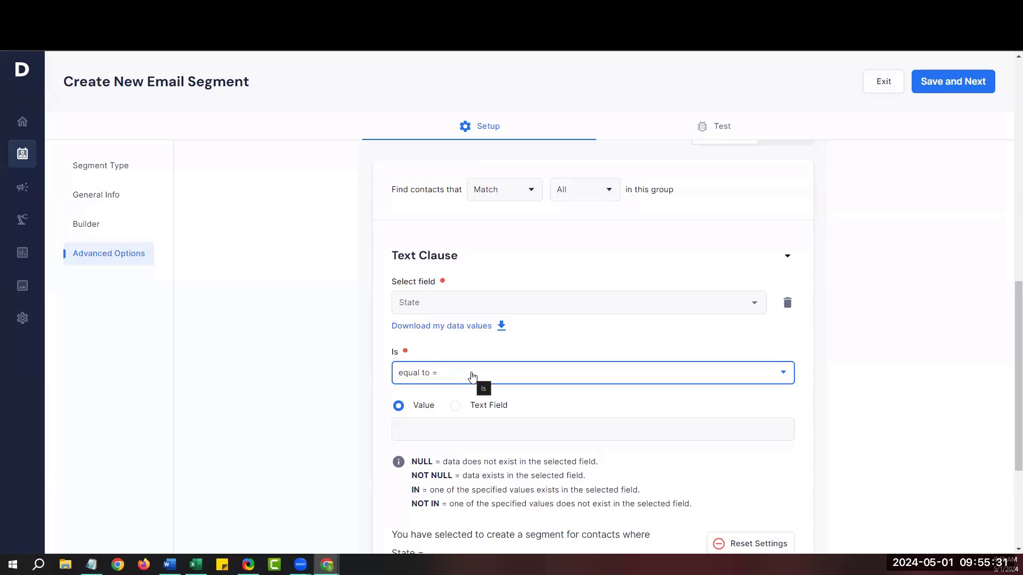
left_click(453, 423)
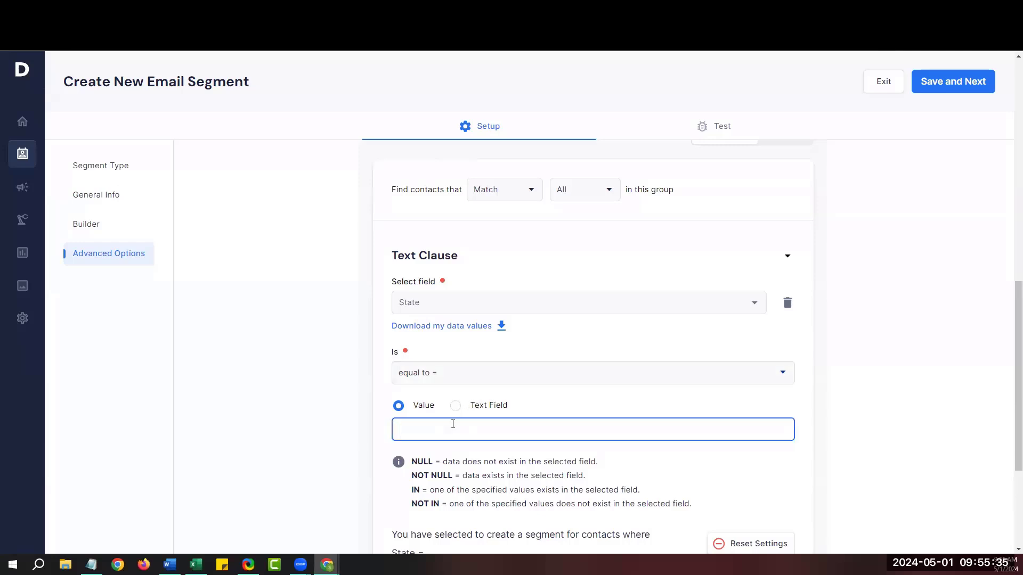
type("IN")
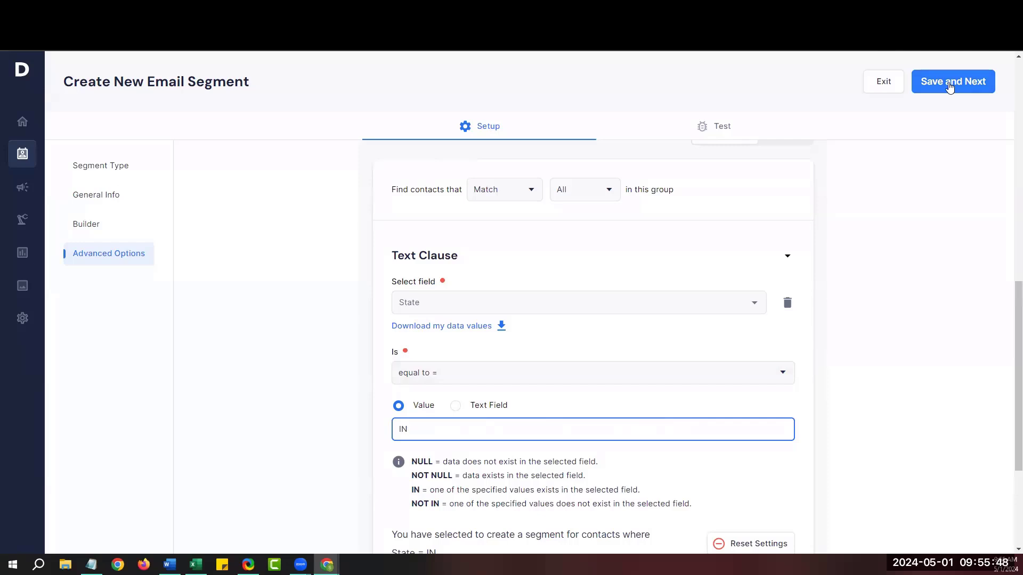
Save the segment, check its 21 matching contacts, and exit to the segments list.
left_click(950, 85)
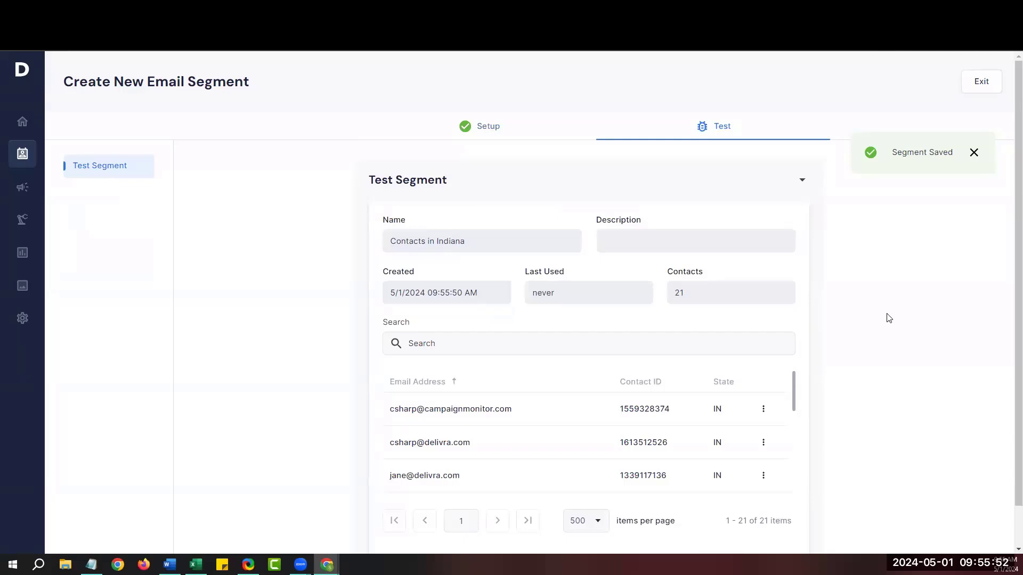
double_click(679, 292)
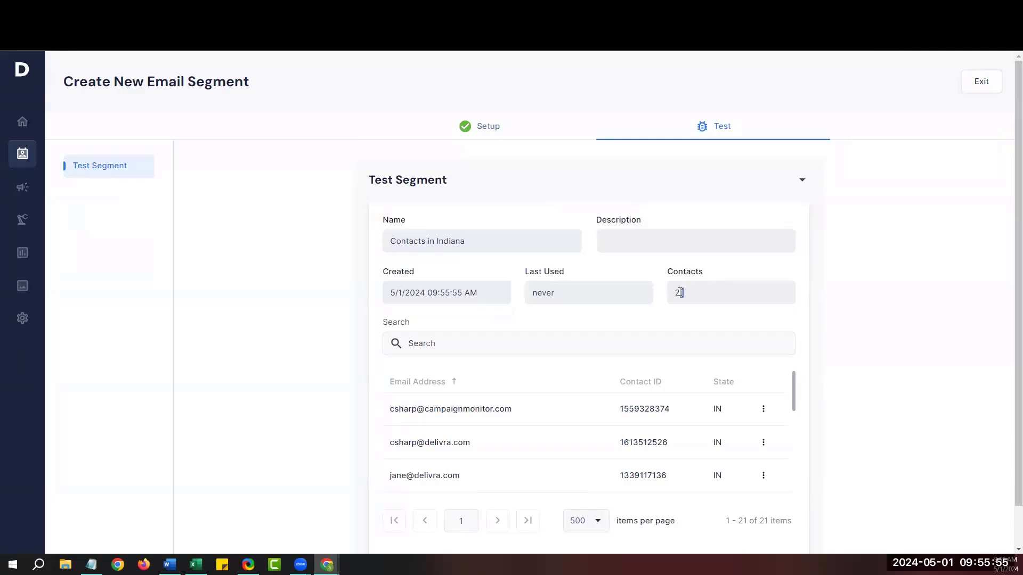
left_click(760, 318)
scroll(760, 319, "down", 1)
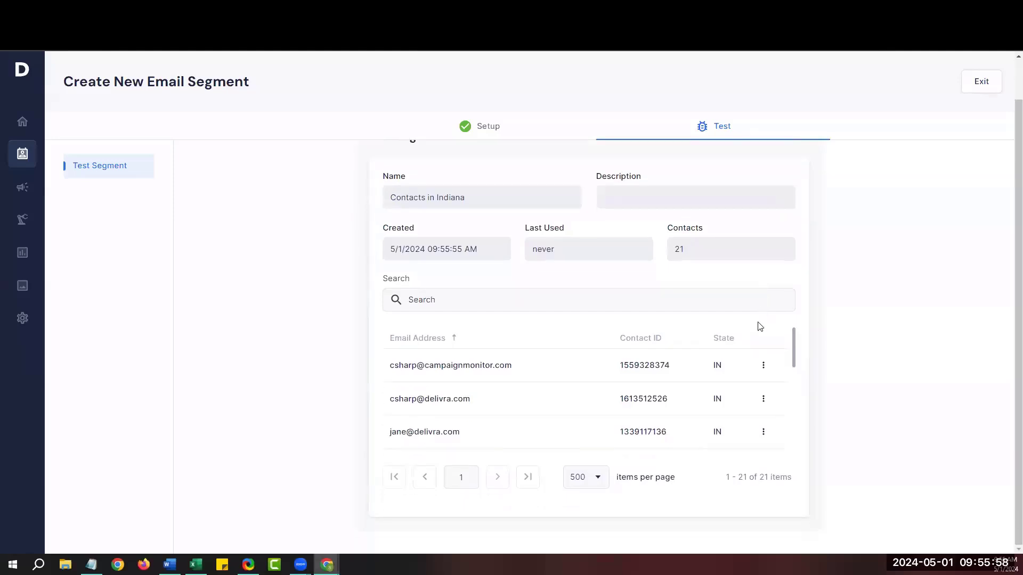
scroll(738, 398, "down", 3)
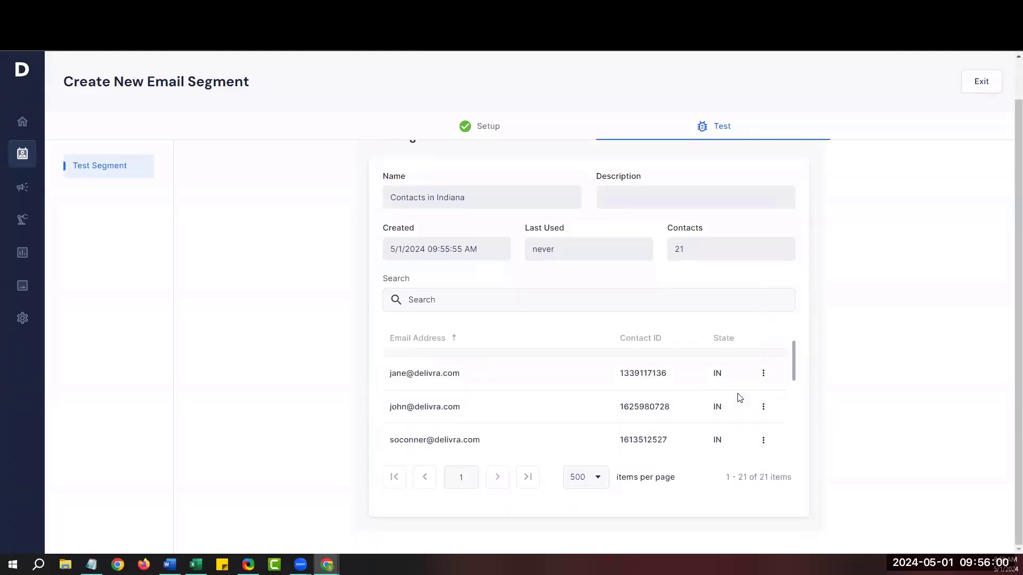
scroll(739, 398, "down", 5)
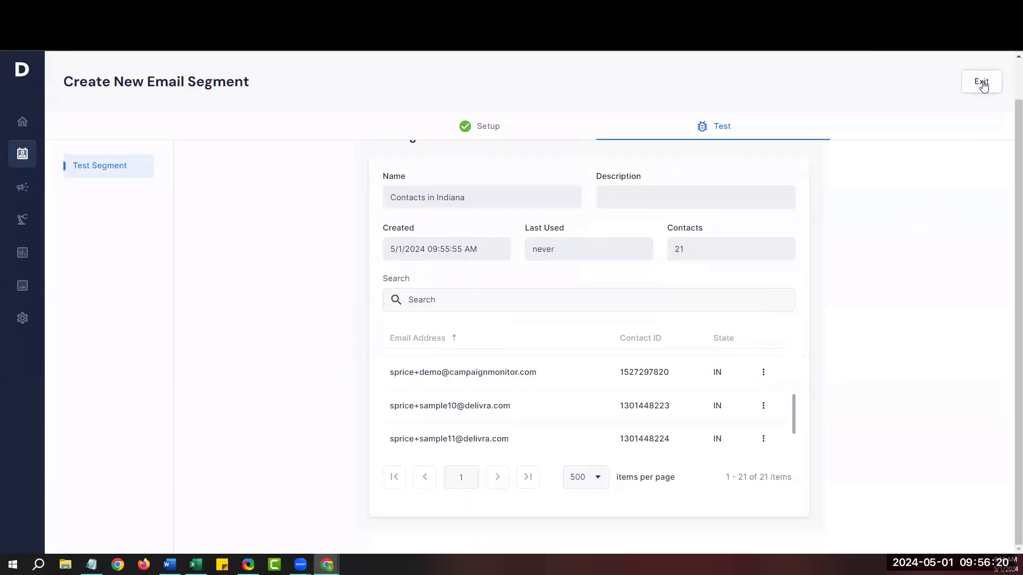
left_click(982, 82)
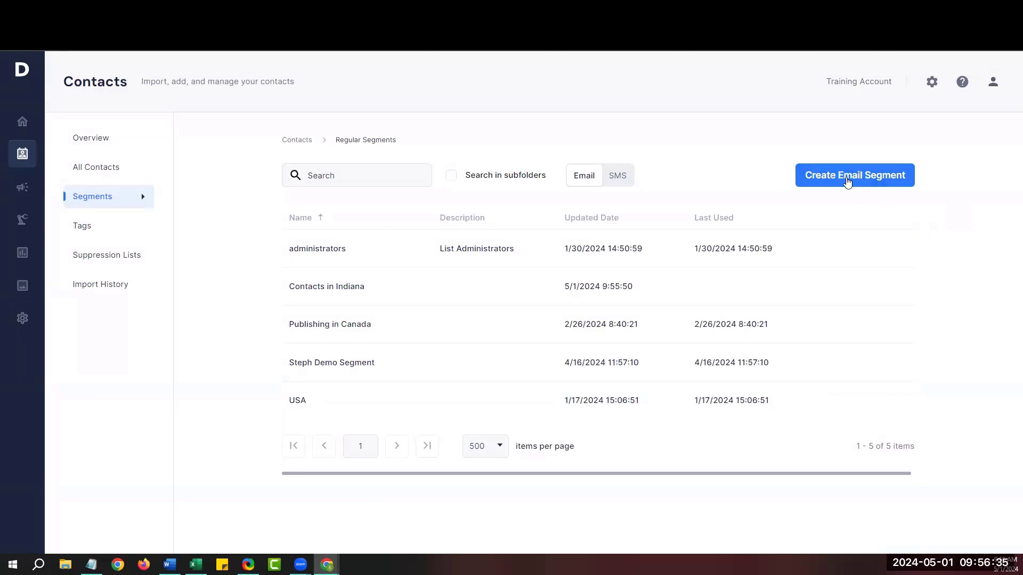
Create another email segment named 'Clicked a link'.
left_click(847, 181)
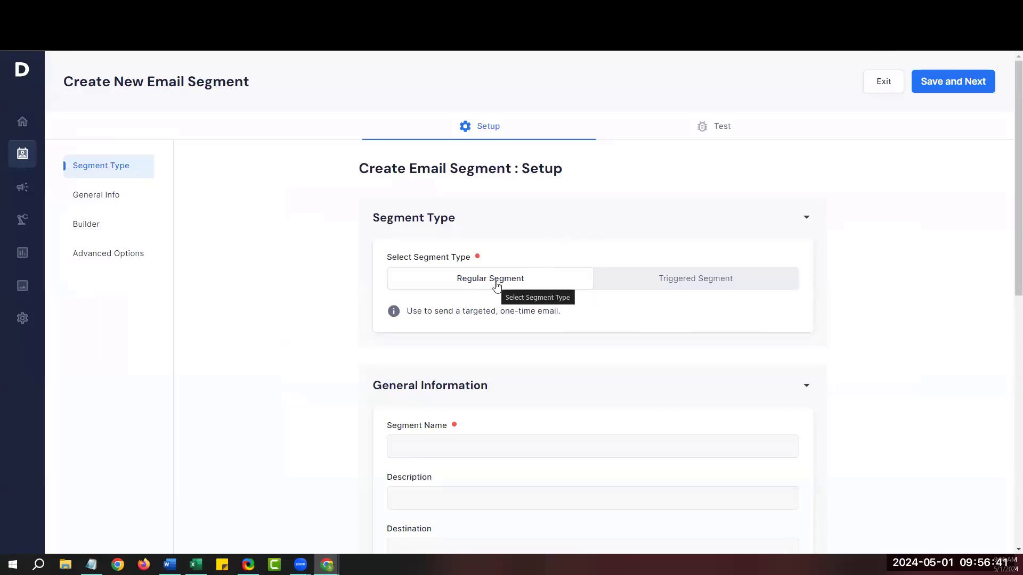
scroll(495, 285, "down", 3)
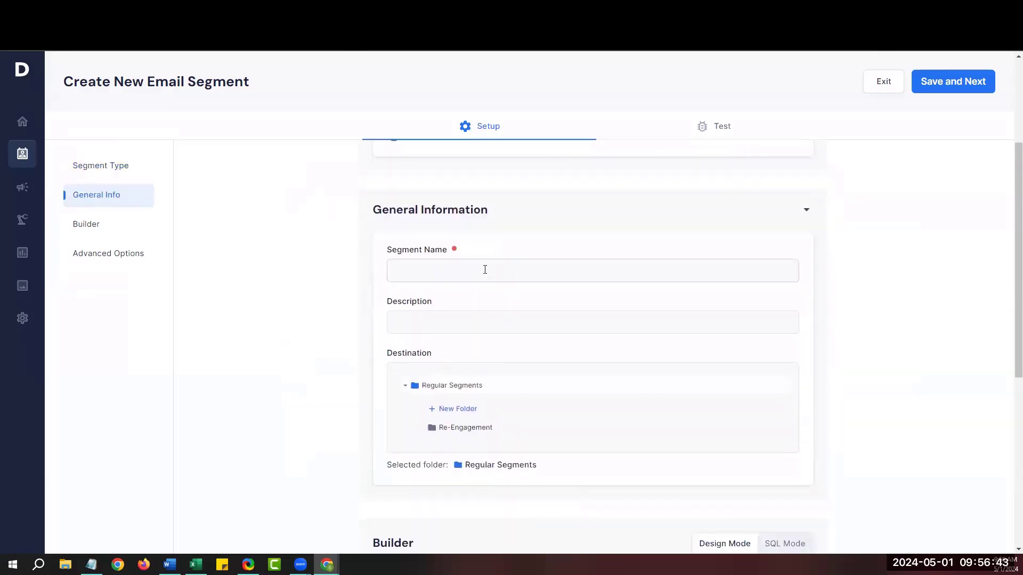
left_click(485, 269)
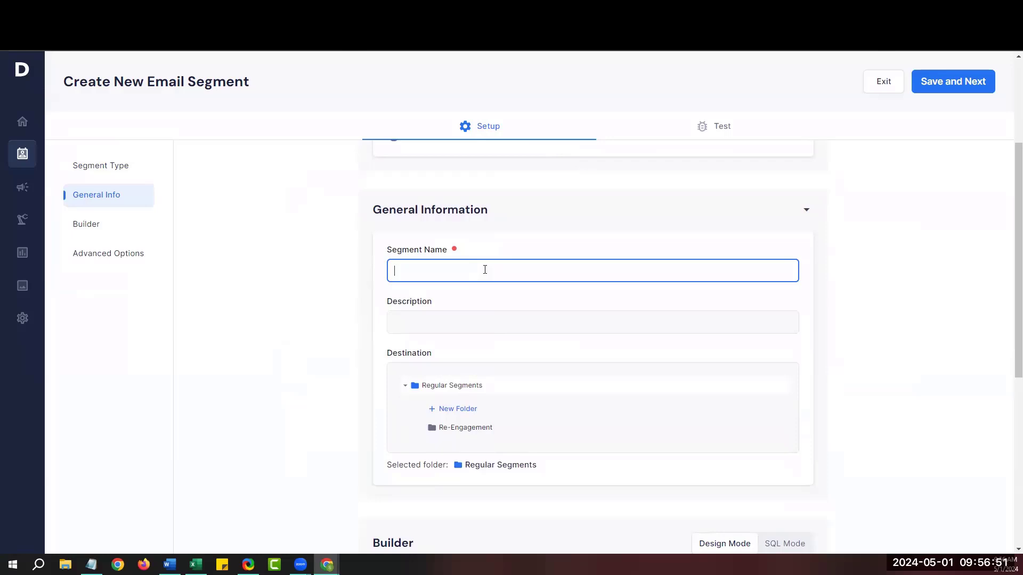
type("Clicked a link")
Add a Clicked On clause for the Customer Newsletter April 2024 mailing.
scroll(497, 273, "down", 5)
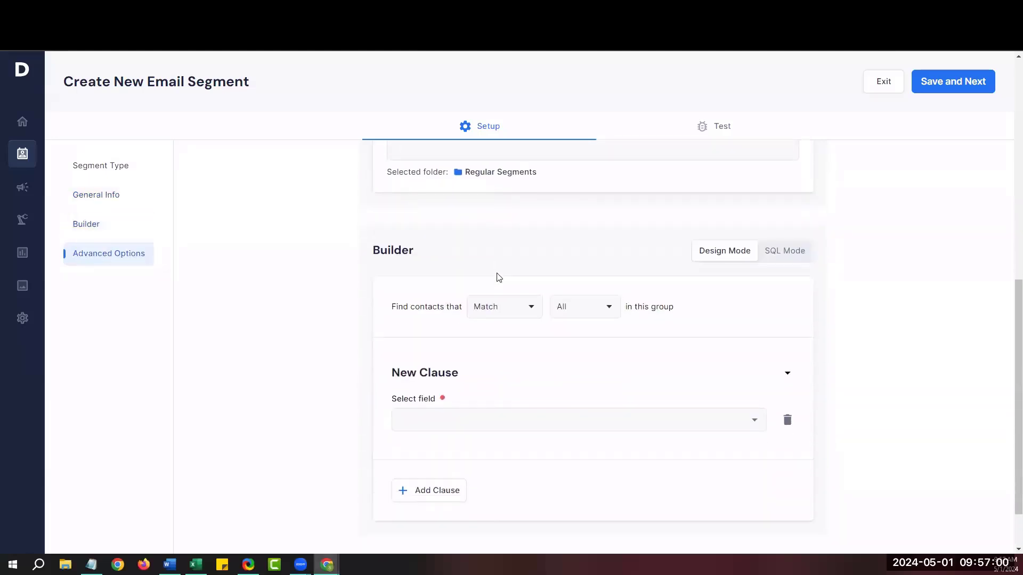
scroll(499, 277, "down", 1)
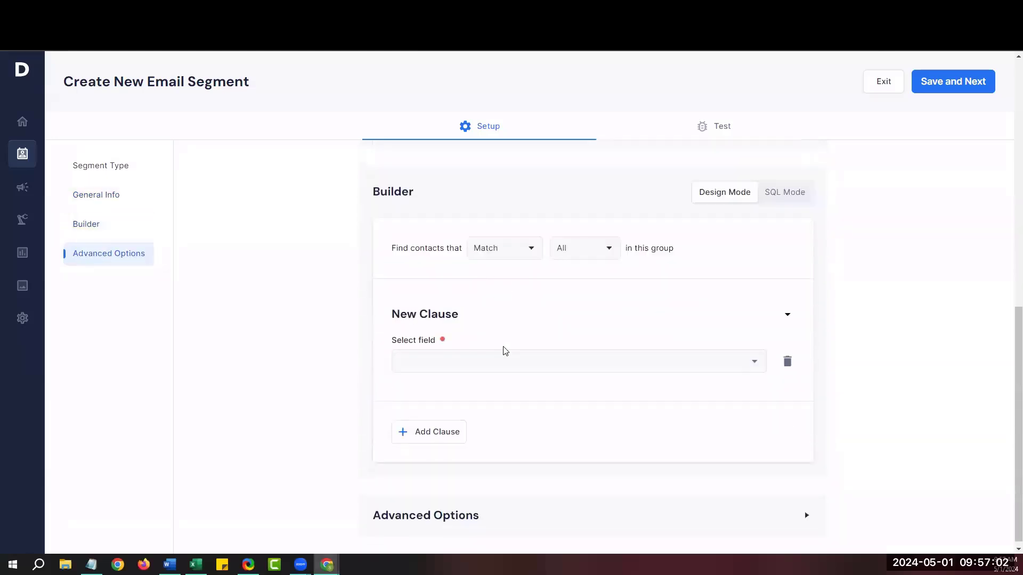
left_click(506, 363)
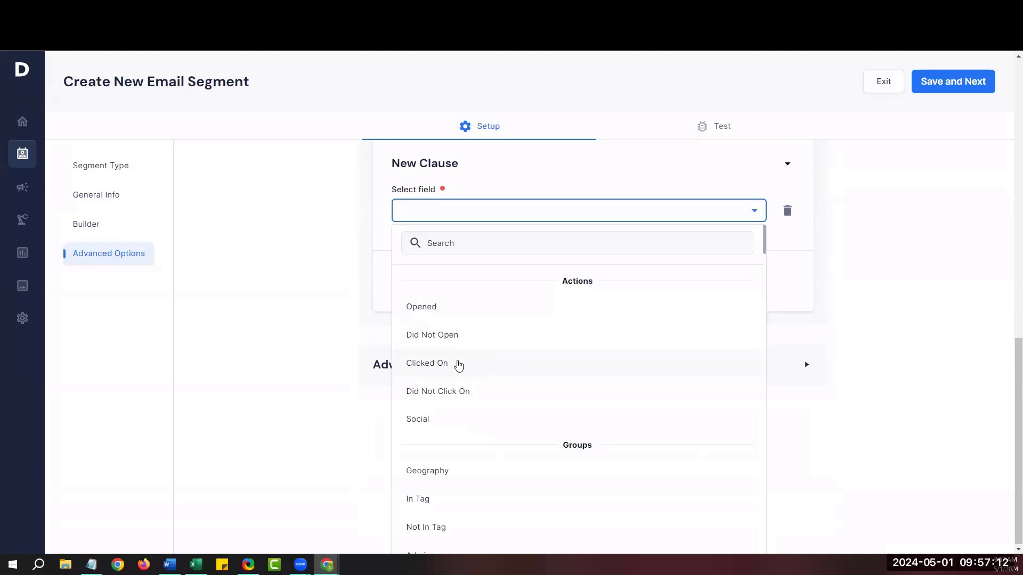
left_click(458, 364)
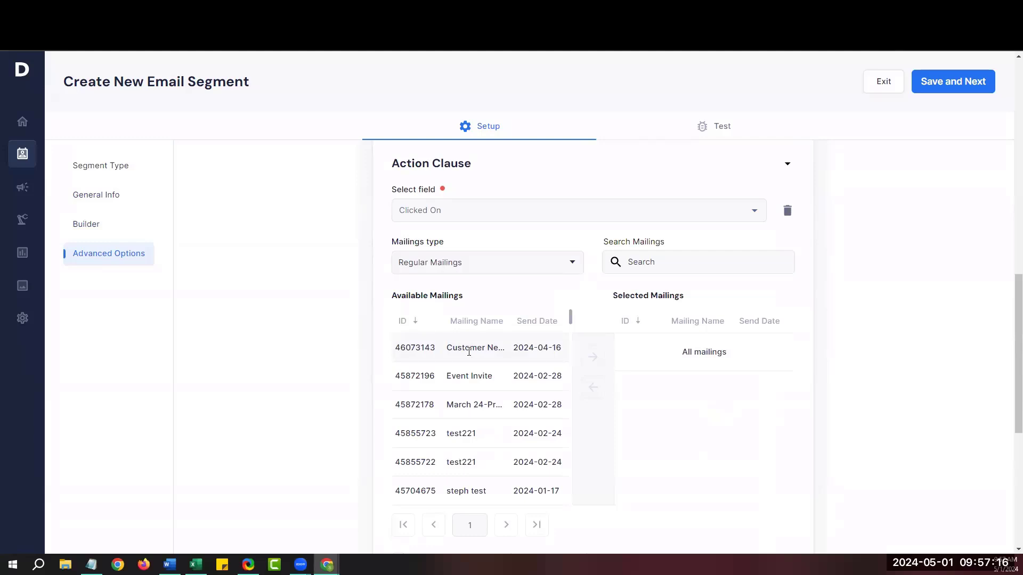
left_click(469, 352)
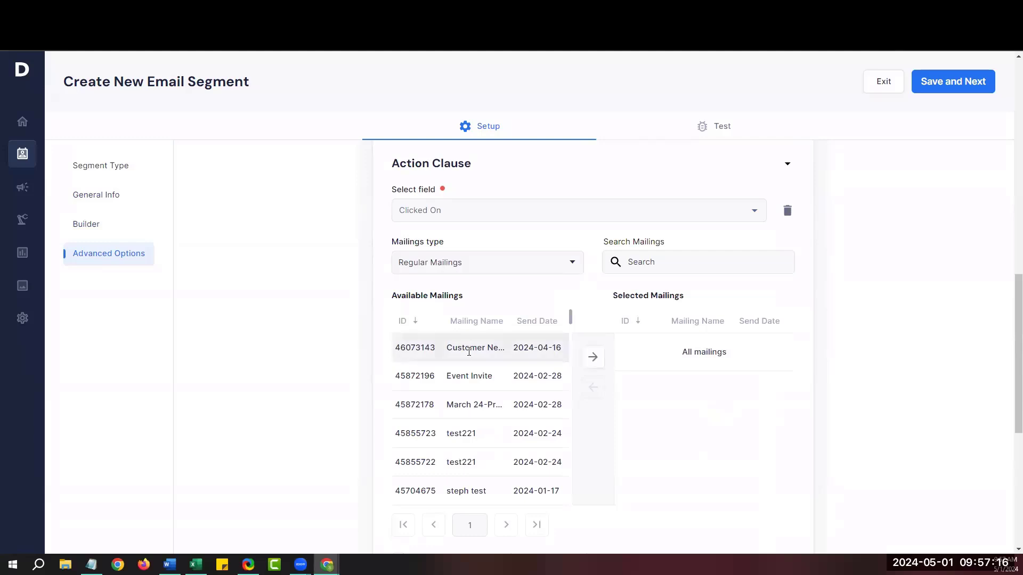
left_click(591, 362)
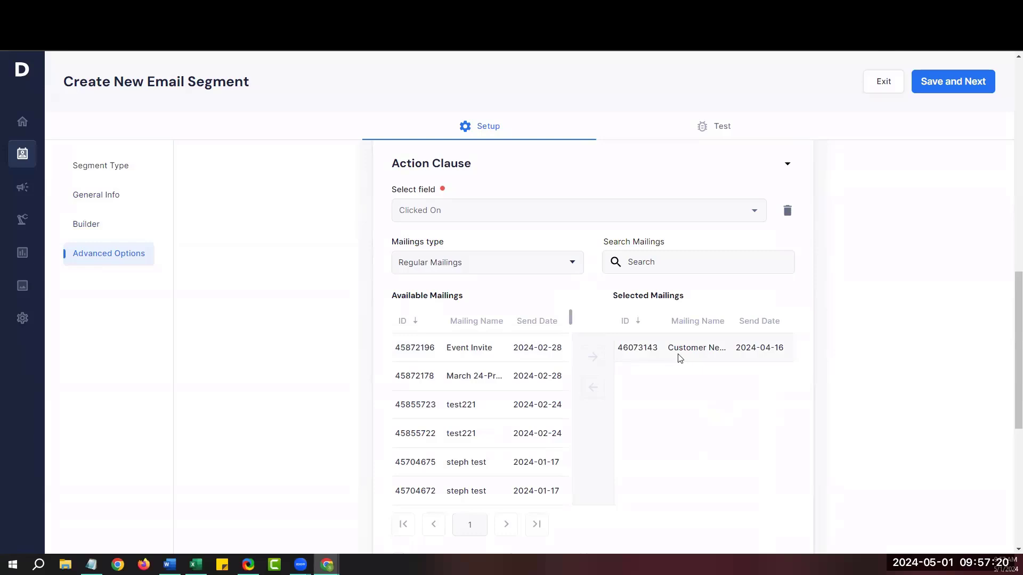
scroll(826, 371, "down", 4)
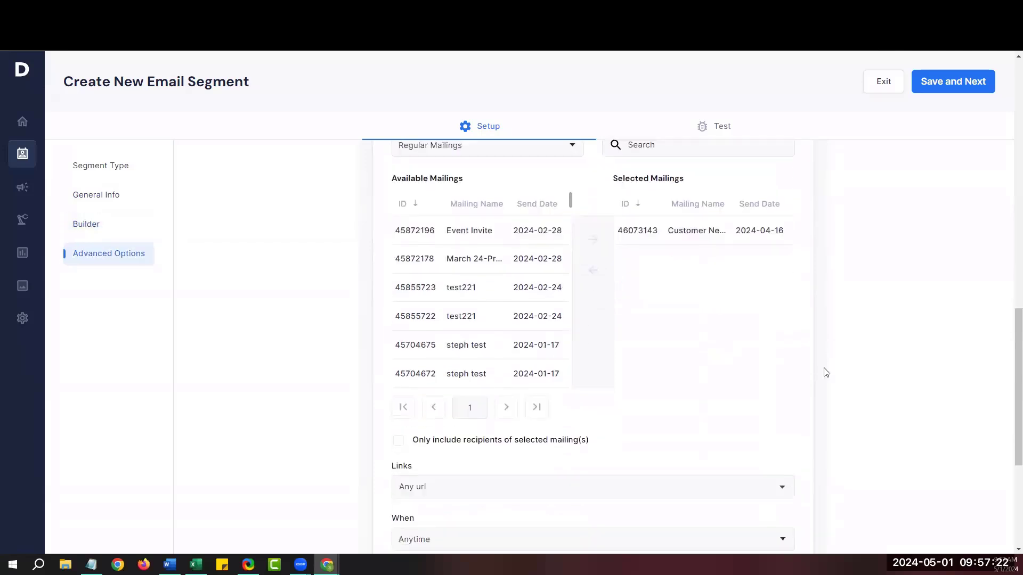
scroll(826, 371, "down", 1)
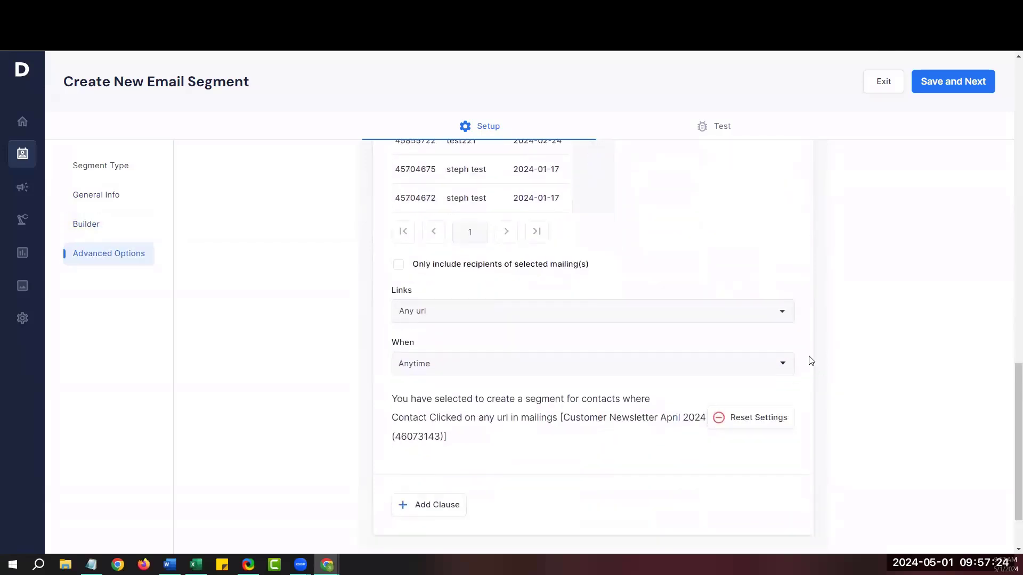
left_click(608, 314)
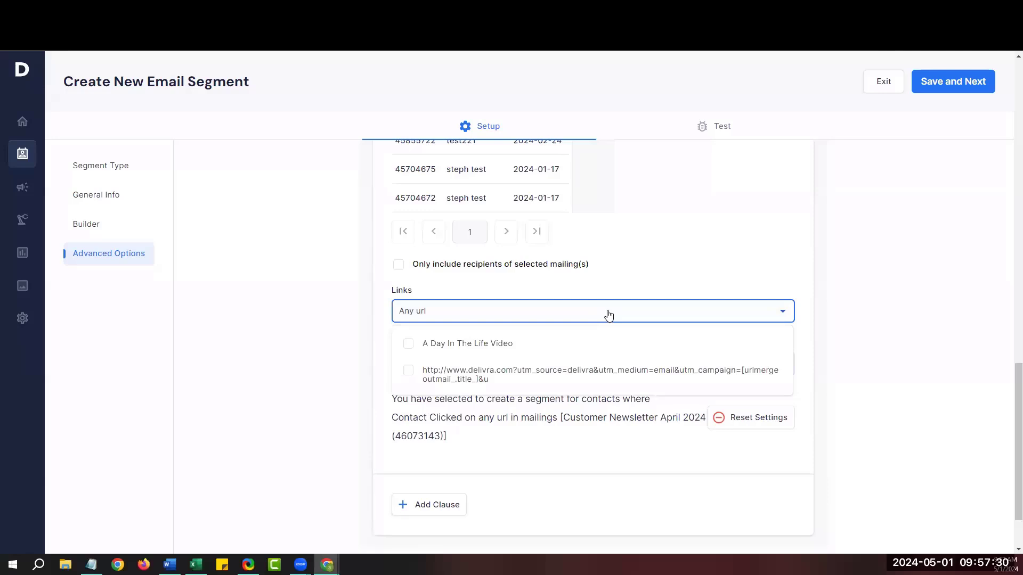
Limit the clause to the A Day In The Life Video link, keep Anytime, and save.
left_click(409, 344)
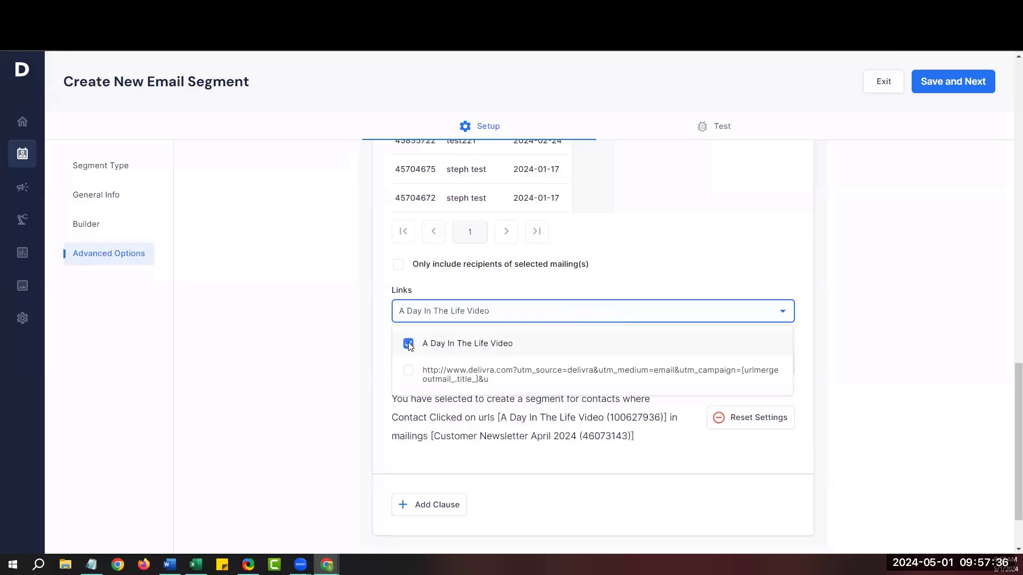
left_click(497, 293)
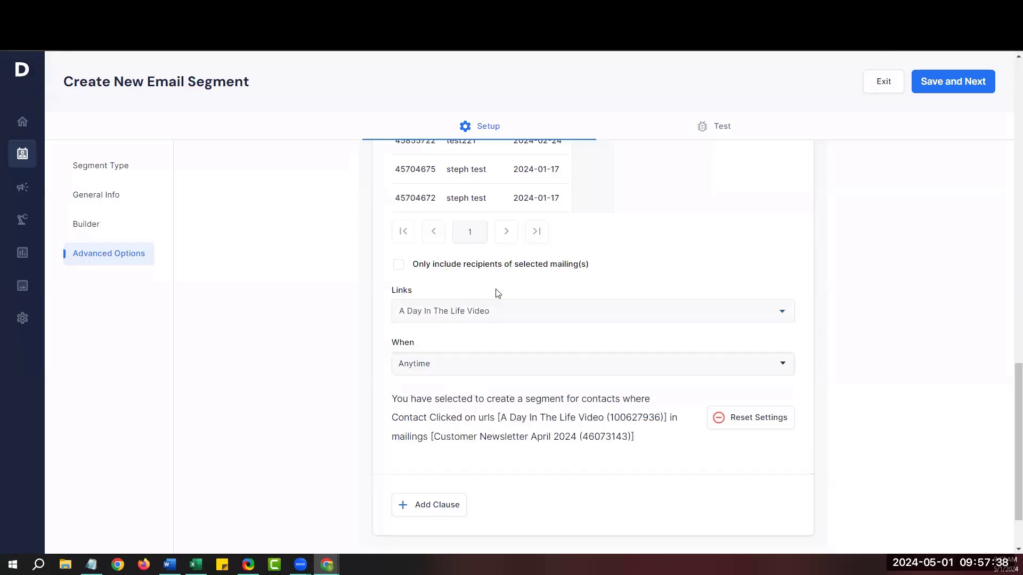
left_click(528, 374)
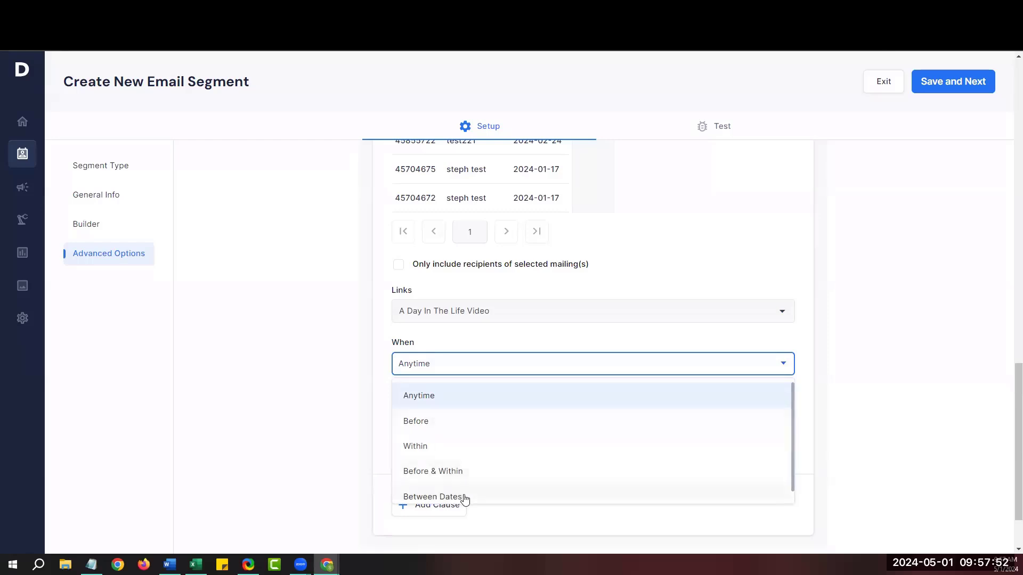
left_click(521, 347)
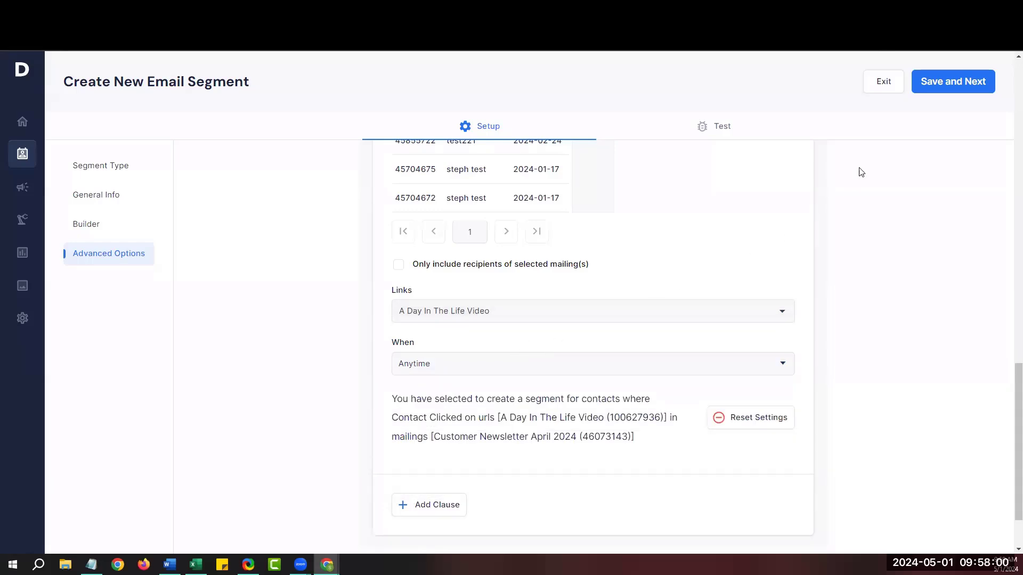
left_click(933, 88)
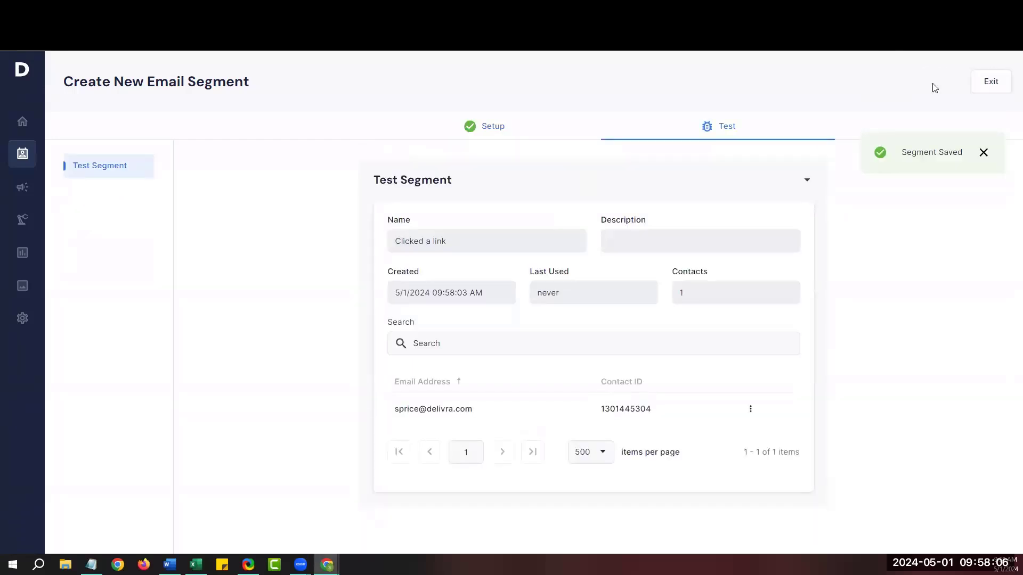
Exit the Test Segment page back to the Regular Segments list.
left_click(987, 87)
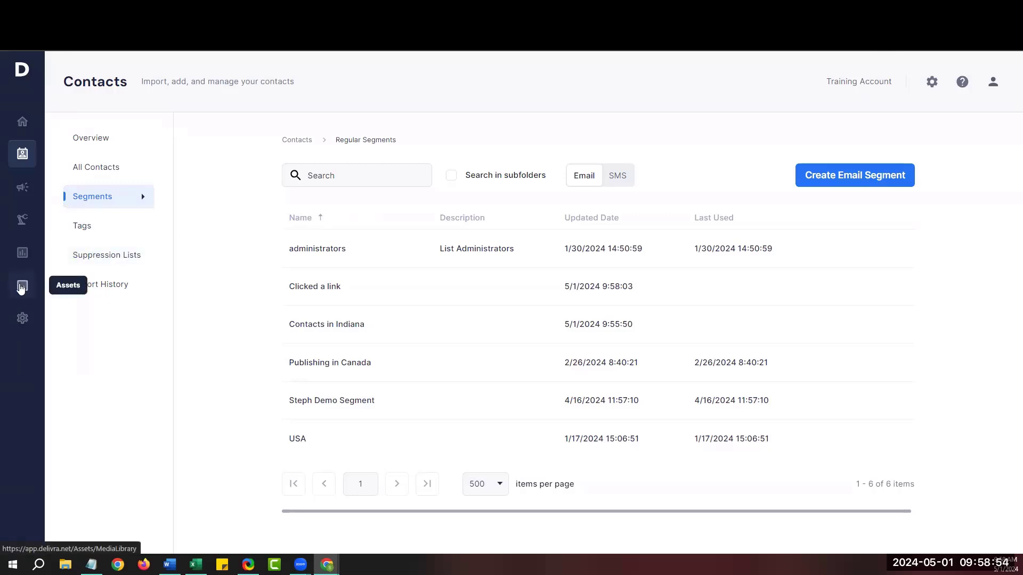
Go to Assets and open the Email Templates draft list.
left_click(21, 288)
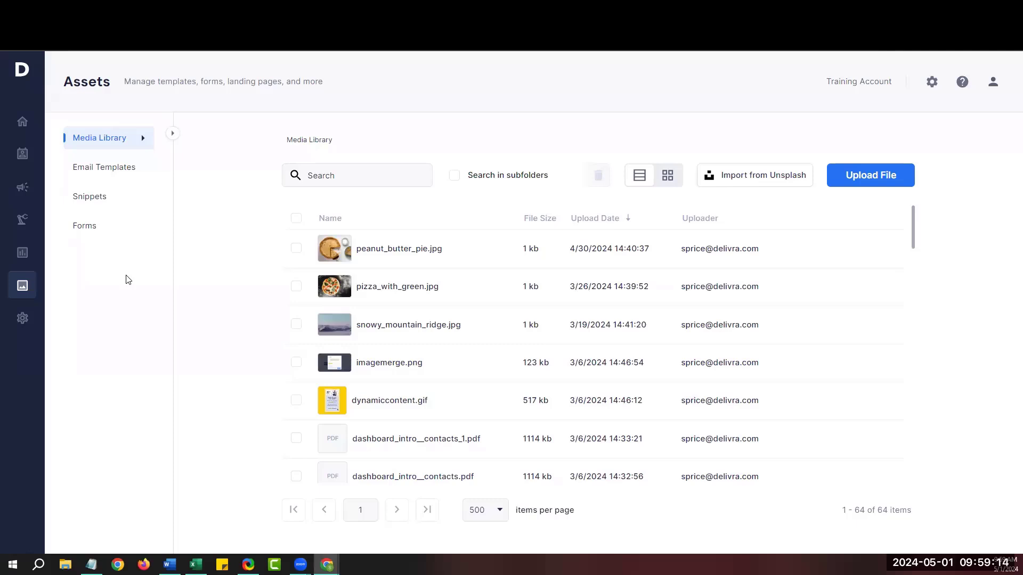
left_click(117, 170)
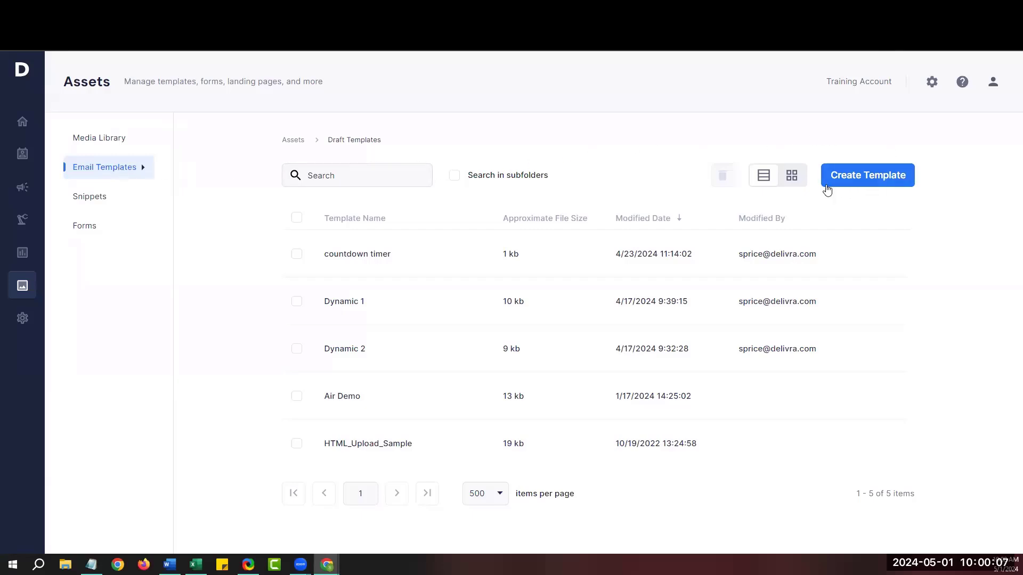
Create a new email template, enter its file name, and scroll to the Design options.
left_click(855, 176)
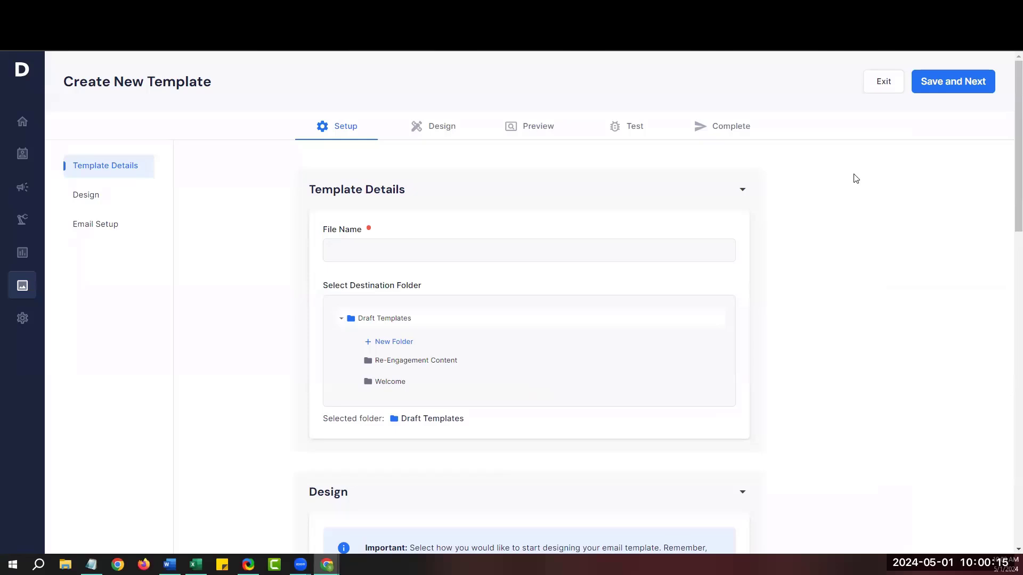
left_click(382, 253)
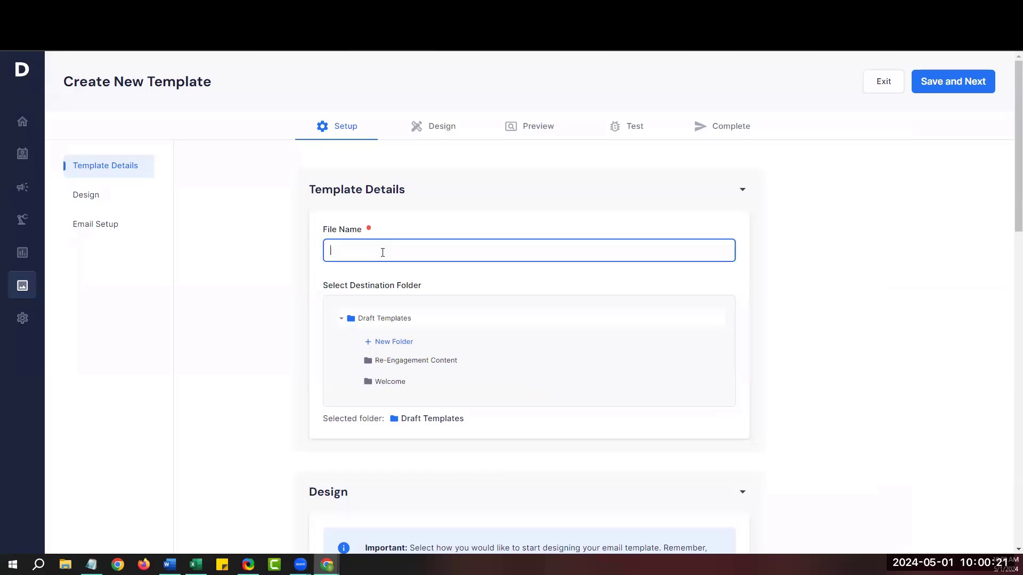
type("Stephanies Template")
scroll(296, 334, "down", 4)
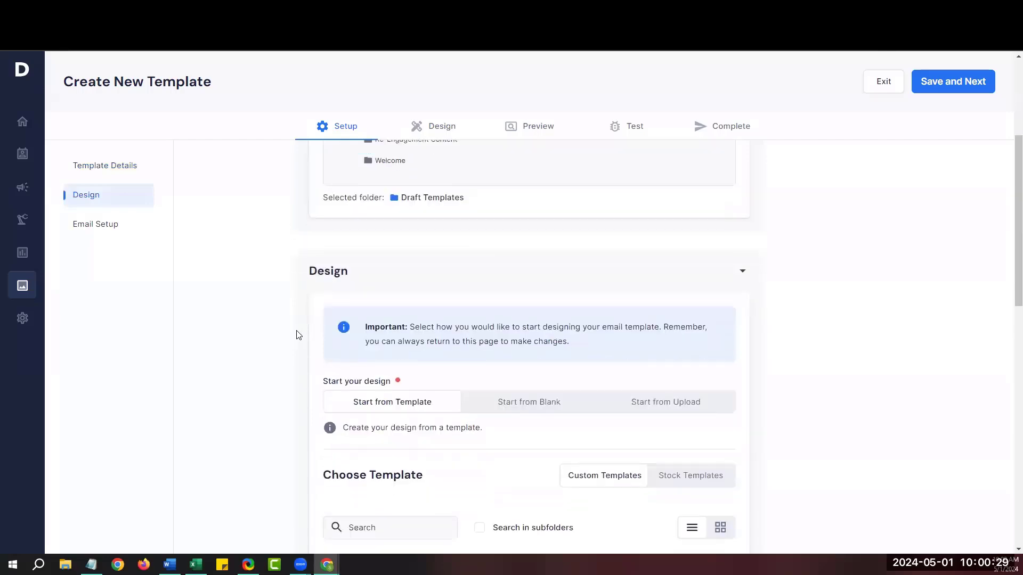
scroll(298, 335, "down", 1)
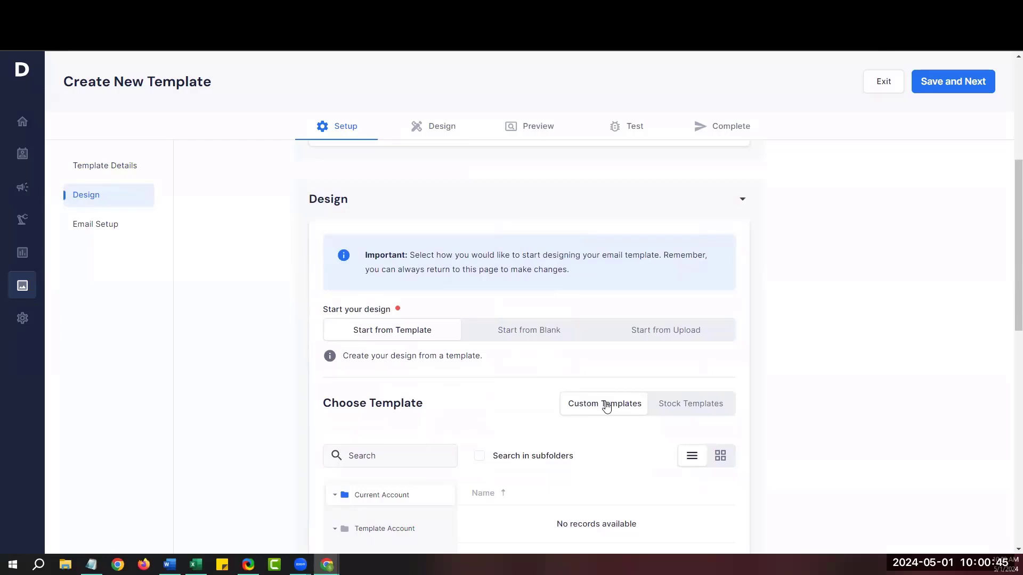
After briefly trying a blank start, pick the stock Welcome to LOGO template as the design.
left_click(708, 414)
scroll(709, 414, "down", 1)
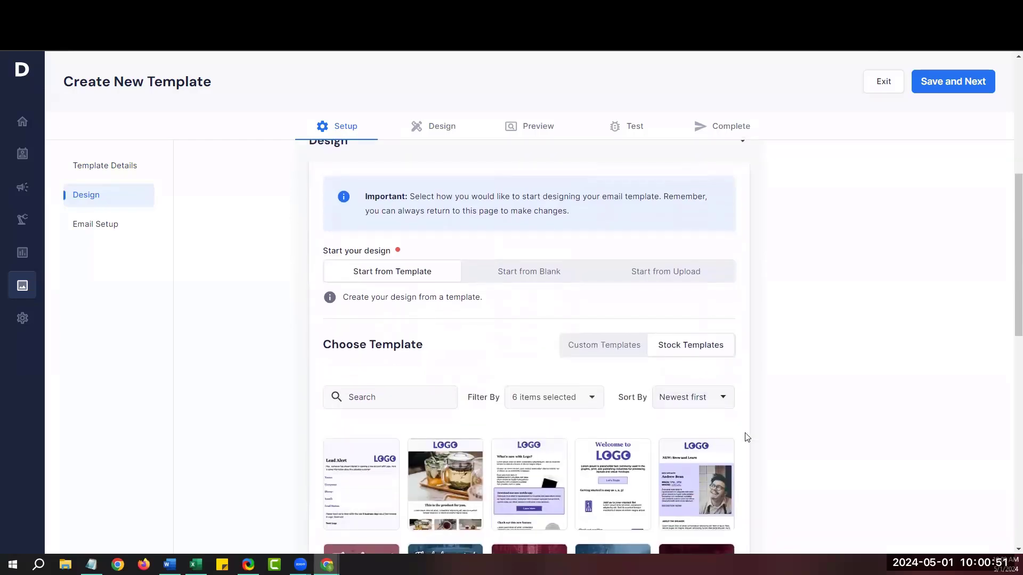
scroll(747, 437, "down", 2)
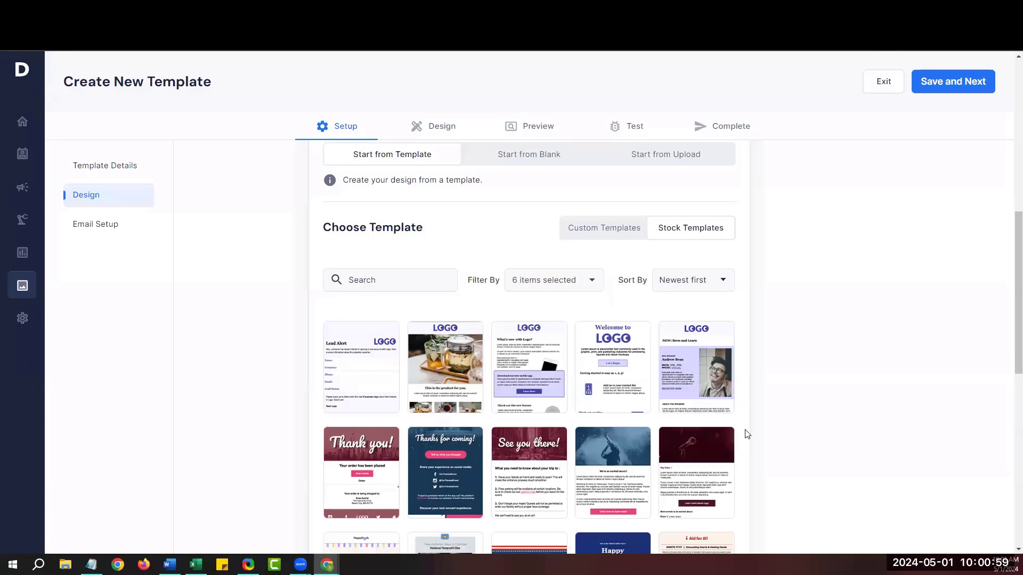
scroll(745, 433, "up", 2)
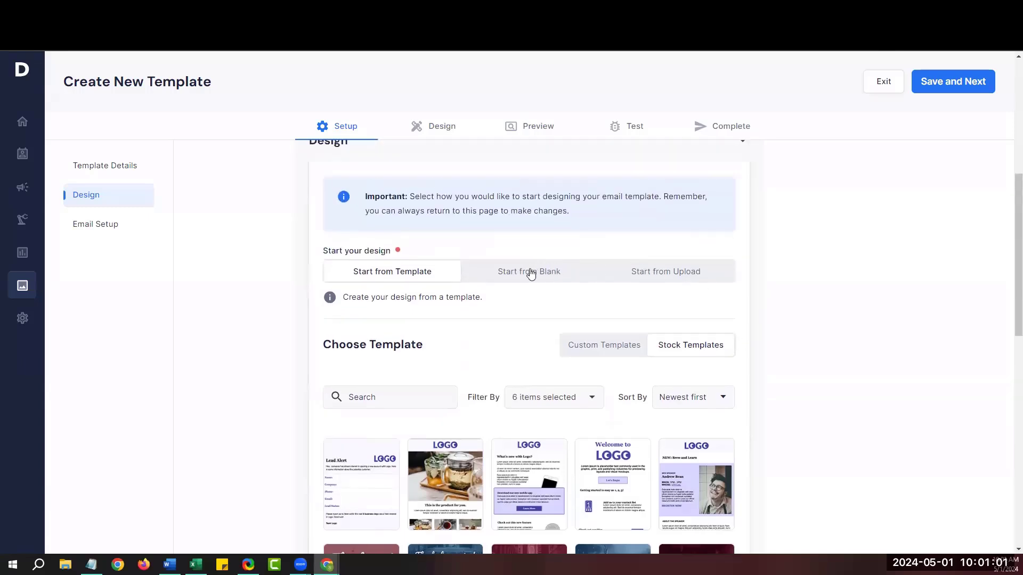
left_click(530, 272)
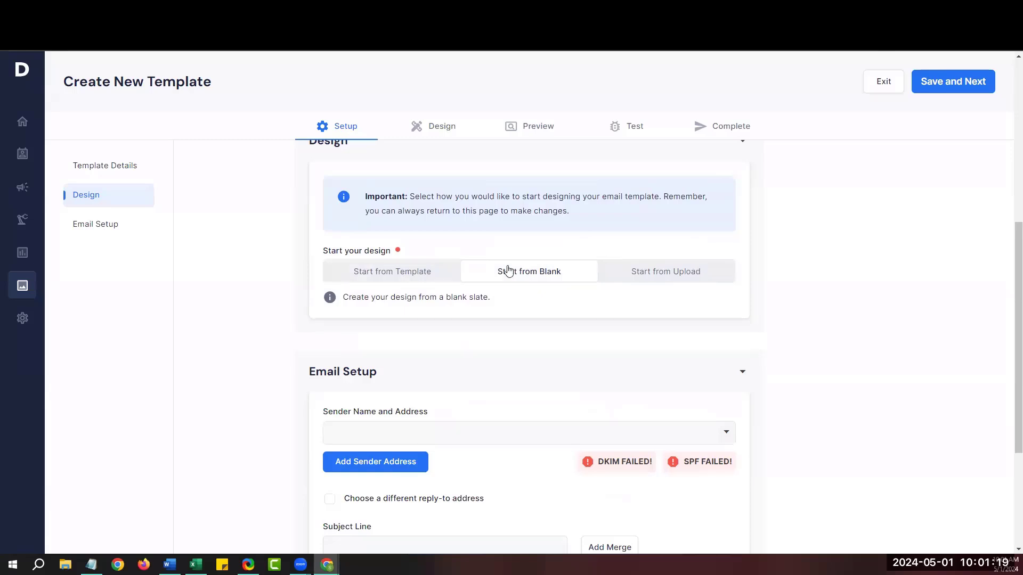
left_click(387, 276)
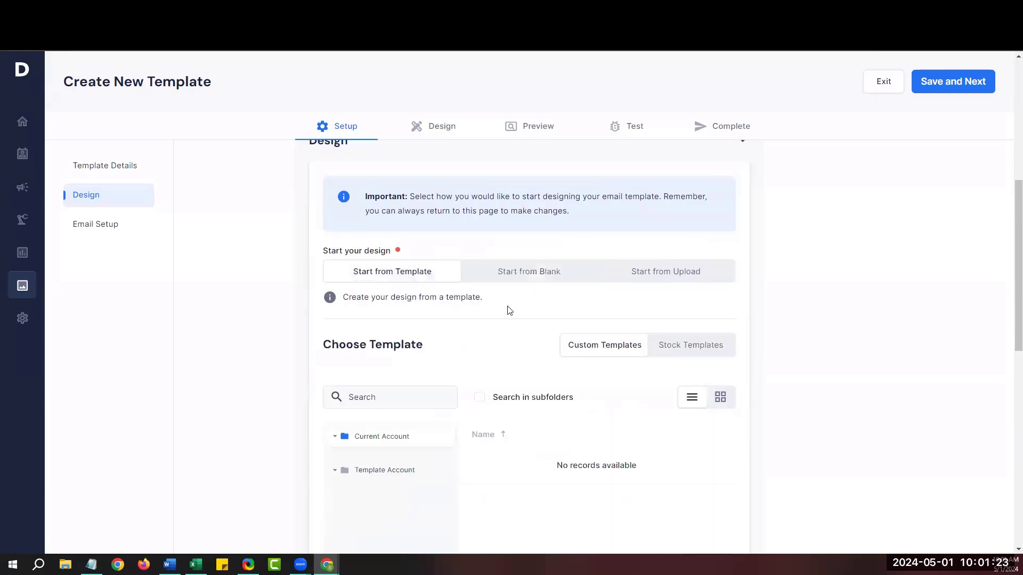
left_click(691, 347)
scroll(691, 347, "down", 1)
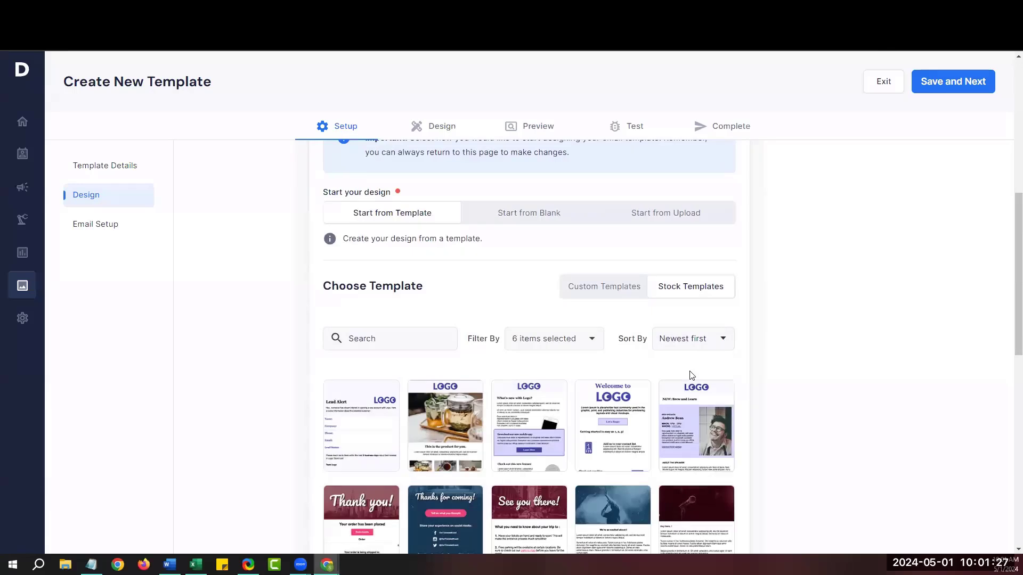
mouse_move(640, 412)
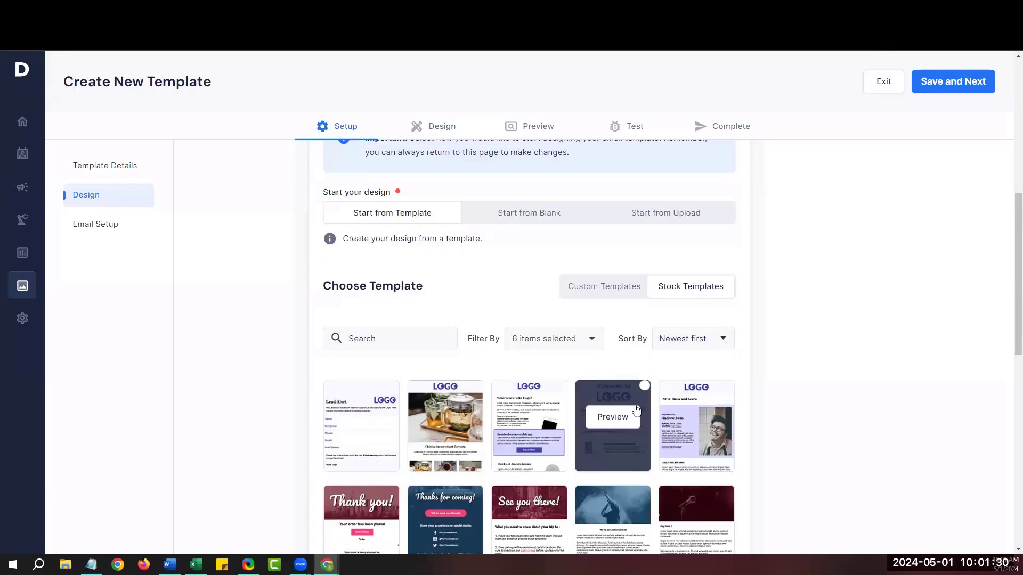
left_click(643, 386)
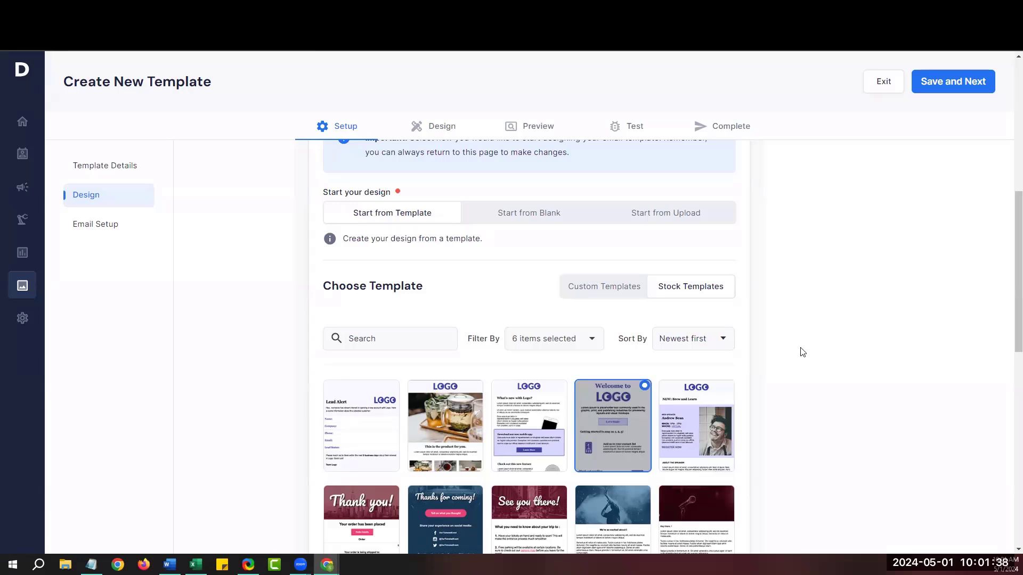
scroll(807, 344, "up", 5)
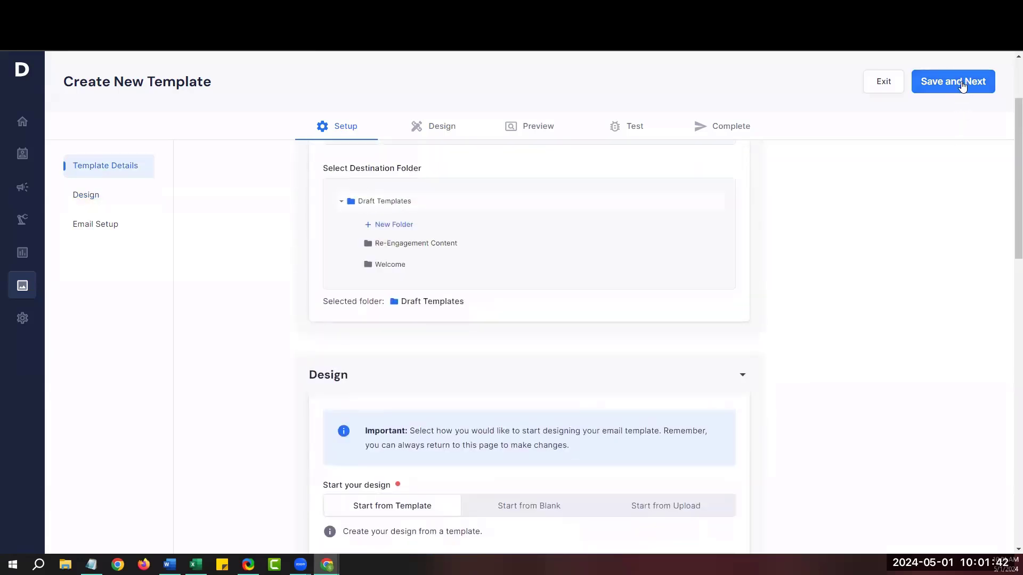
Save the setup and add a narrow-left, wide-right two-column row below the logo.
left_click(961, 85)
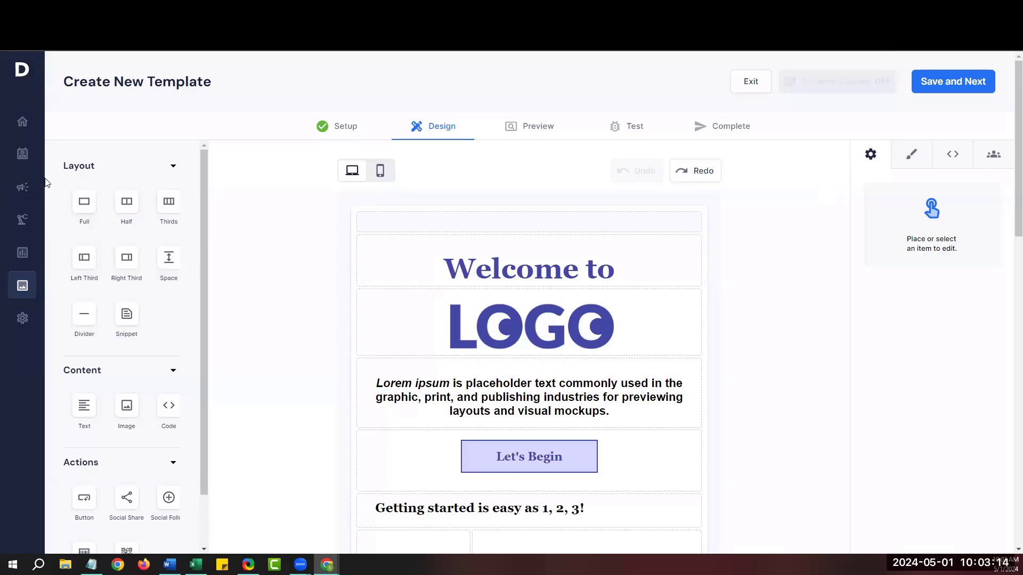
left_click_drag(124, 210, 429, 369)
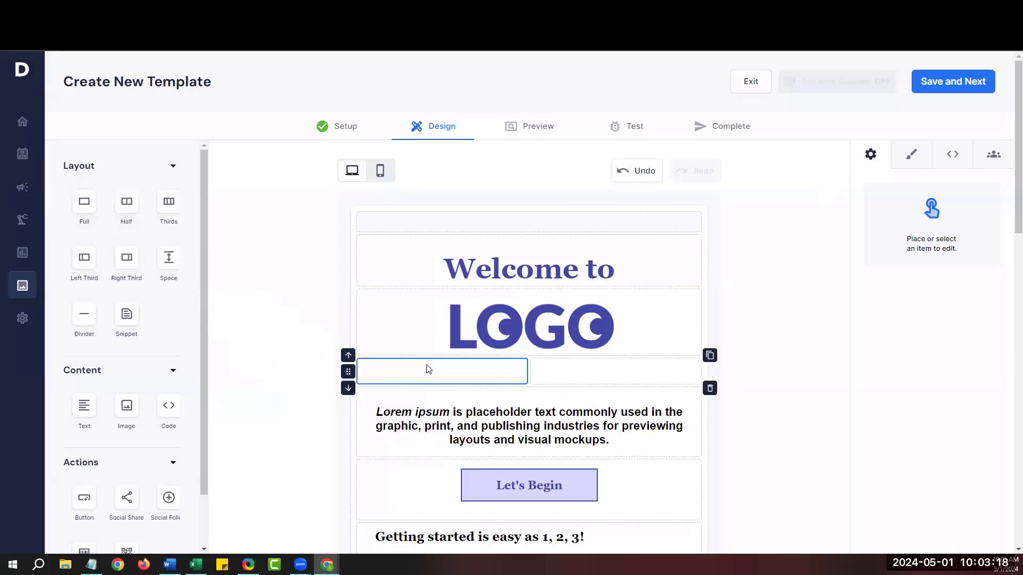
left_click_drag(117, 209, 386, 408)
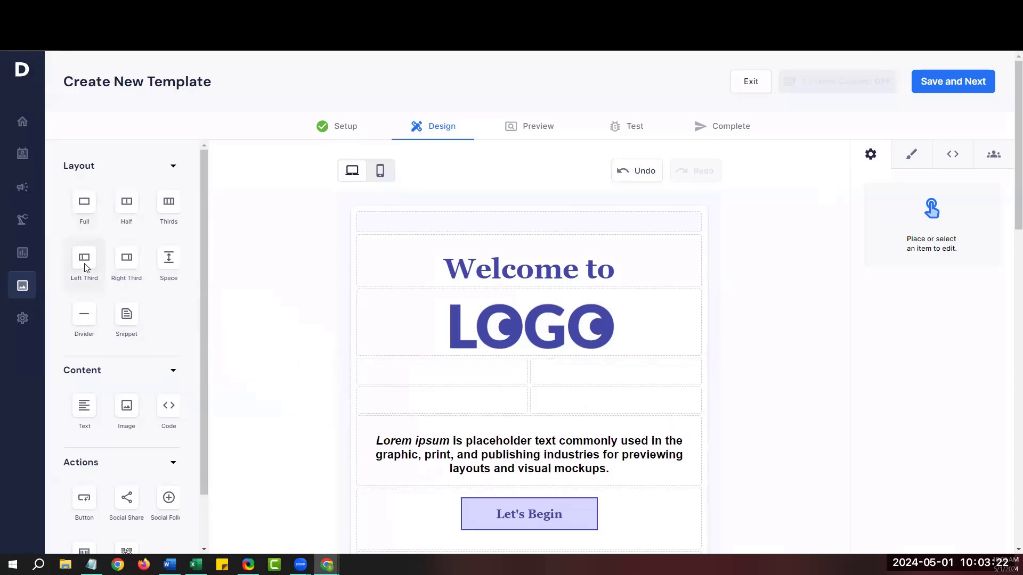
left_click_drag(84, 262, 372, 374)
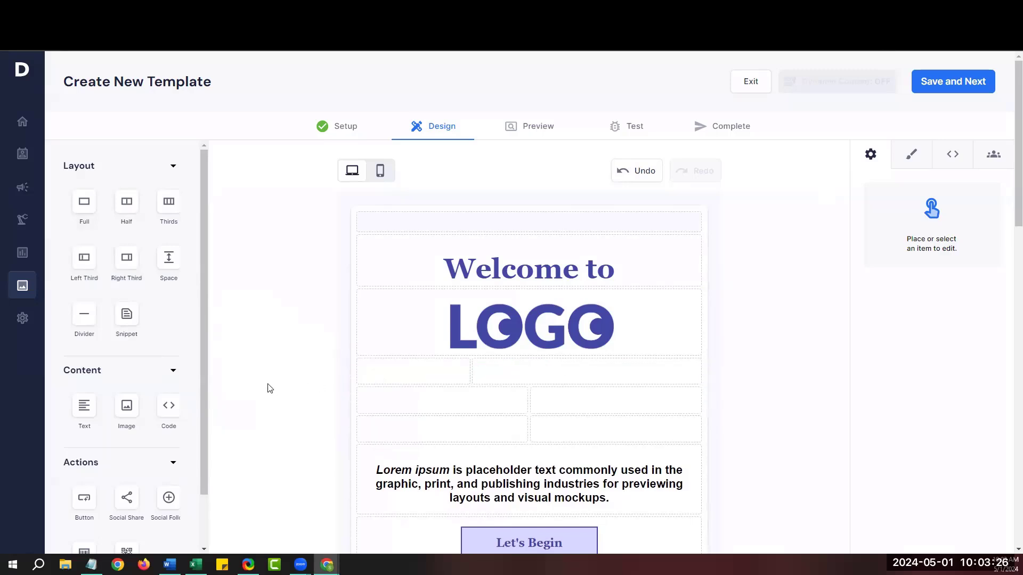
left_click_drag(204, 398, 196, 452)
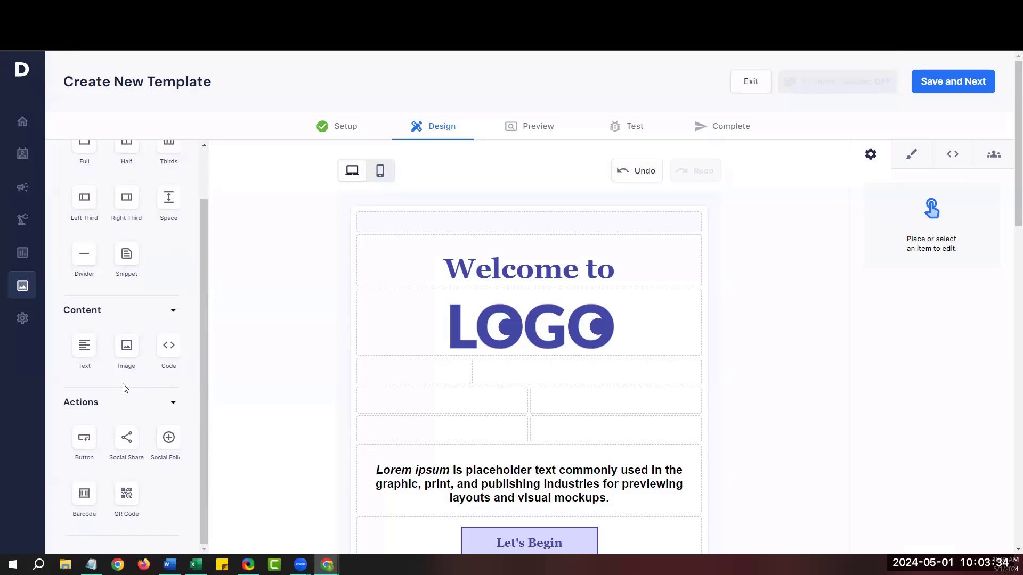
Fill the new cells with text blocks, an image block and a button block.
left_click_drag(84, 355, 378, 407)
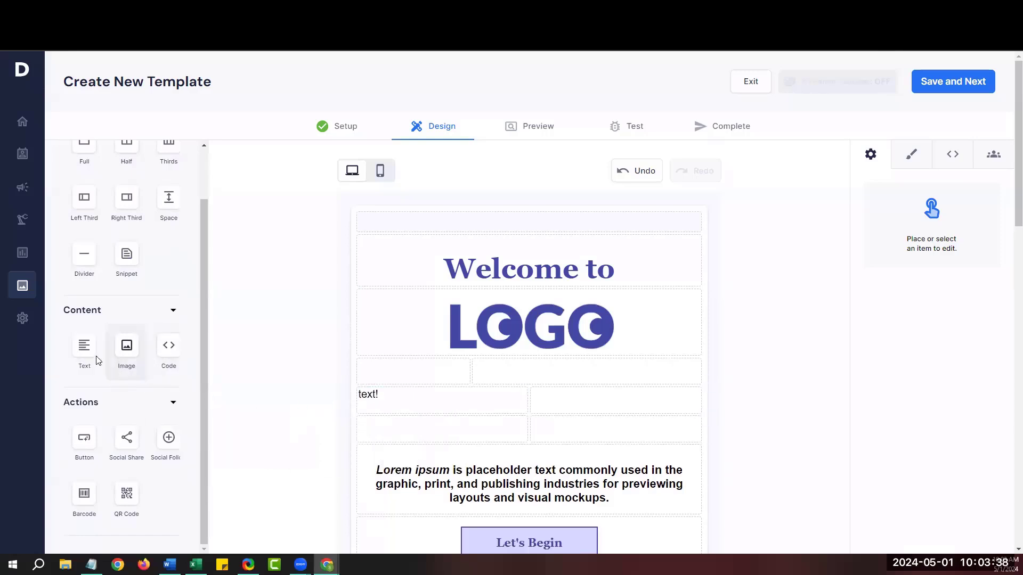
left_click_drag(84, 354, 552, 399)
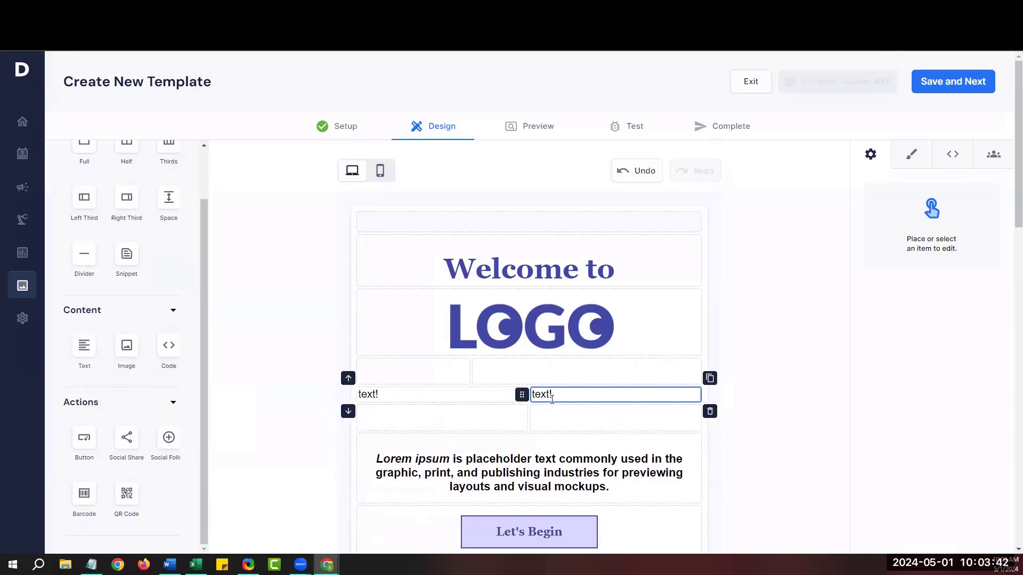
left_click_drag(218, 367, 389, 382)
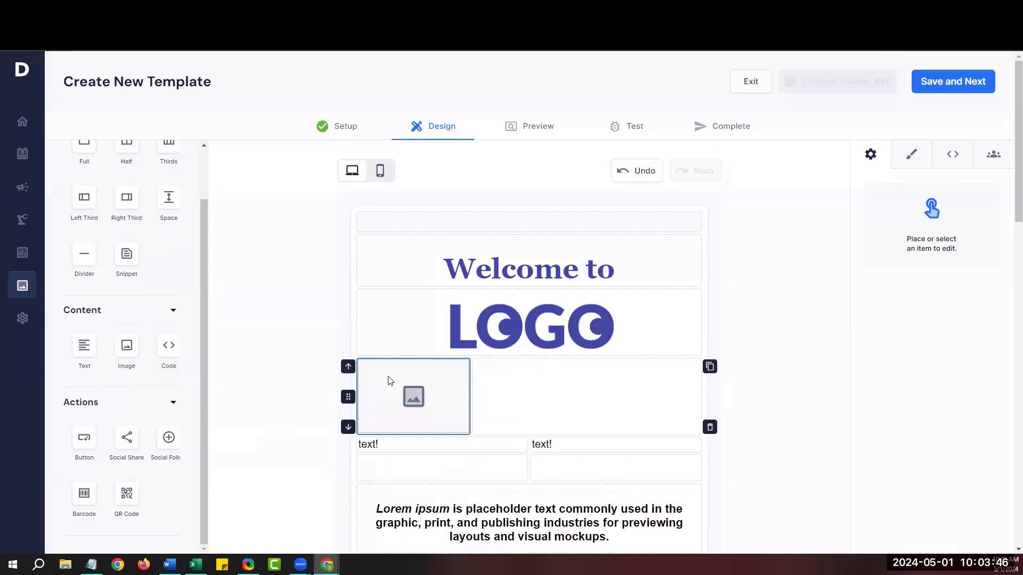
left_click_drag(84, 349, 501, 387)
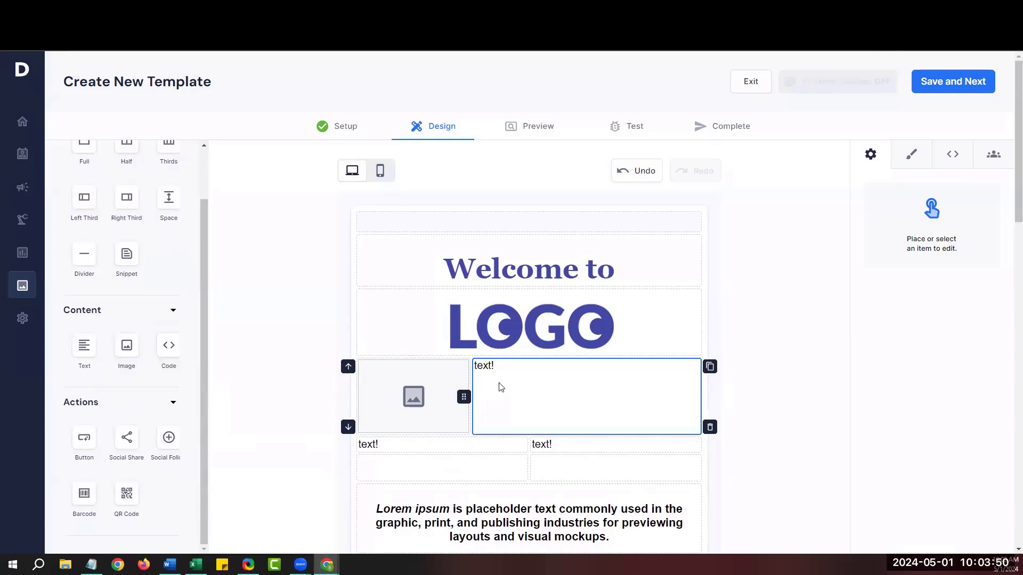
scroll(501, 388, "down", 1)
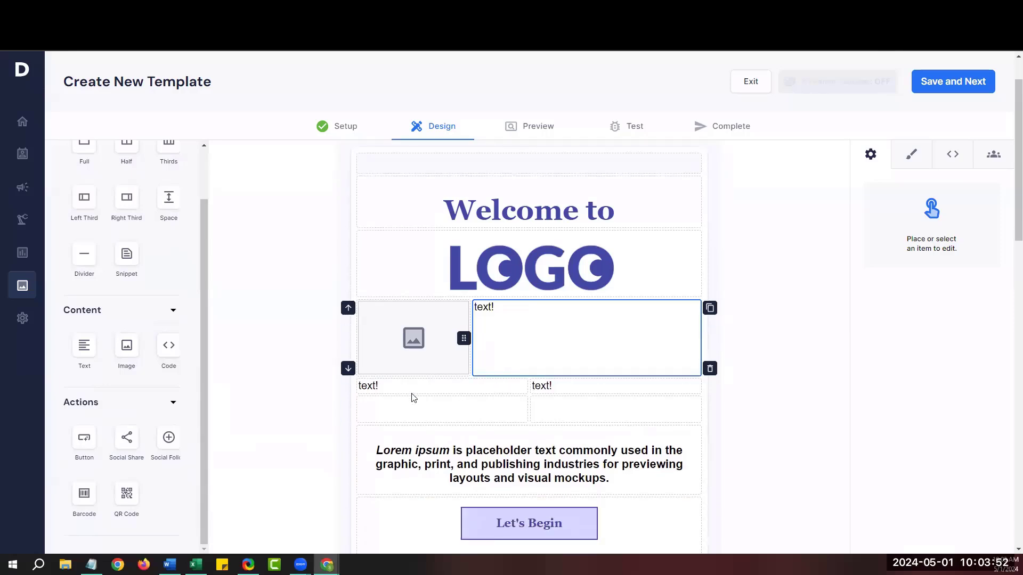
left_click_drag(83, 442, 379, 417)
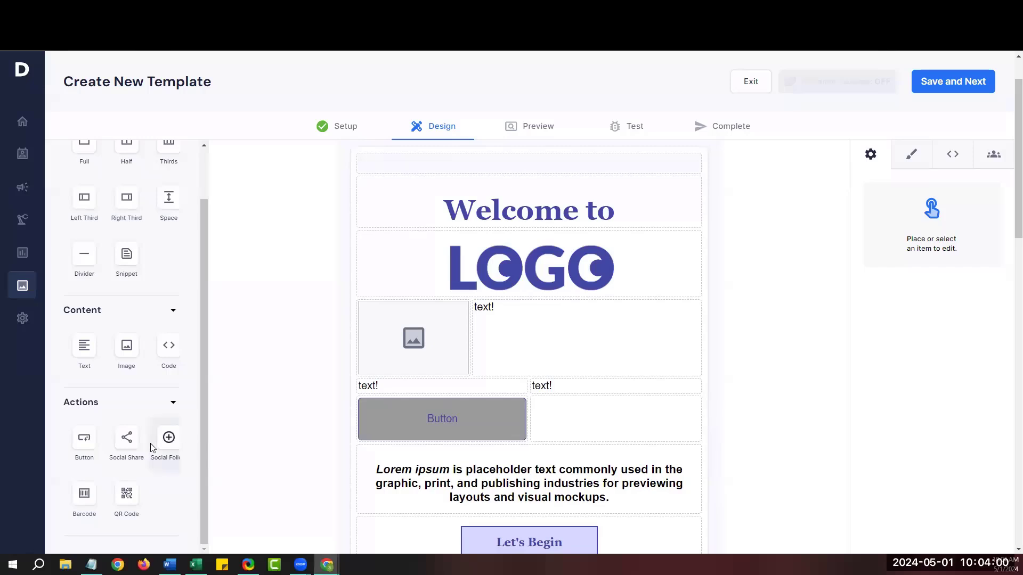
Drop a Social Share block on the Place Here line above the Lorem ipsum text.
left_click_drag(127, 447, 403, 455)
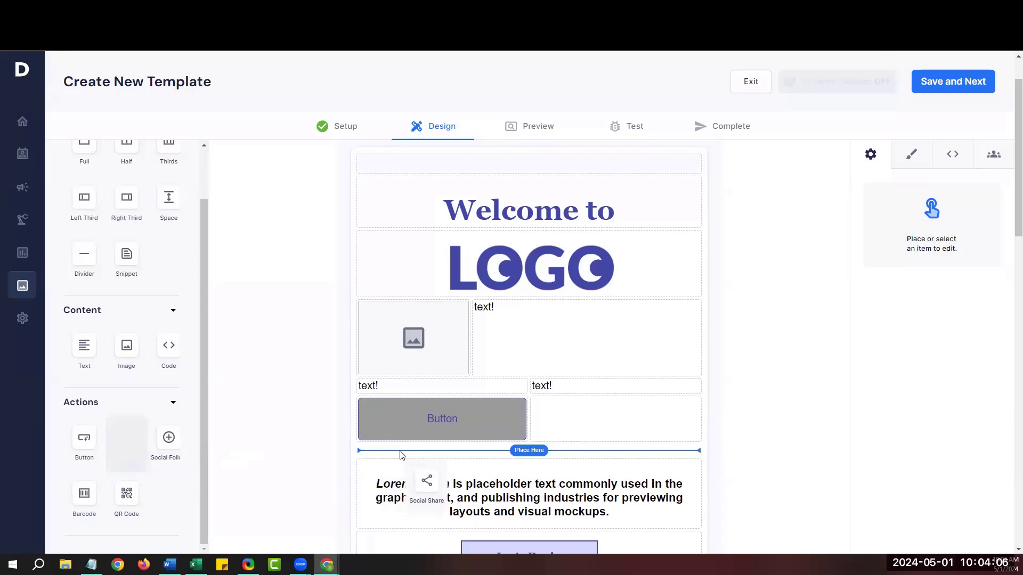
left_click_drag(403, 456, 402, 455)
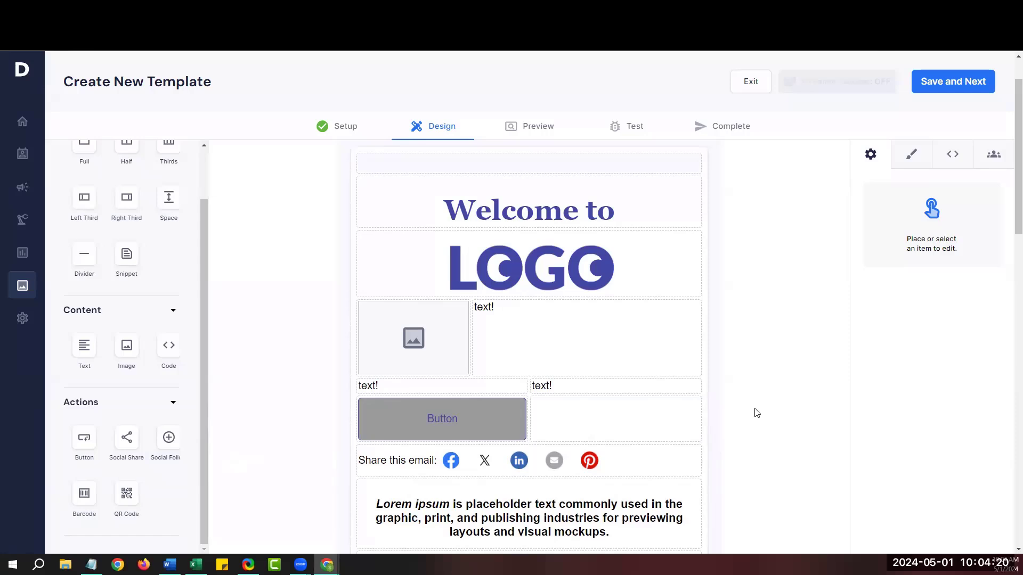
mouse_move(682, 281)
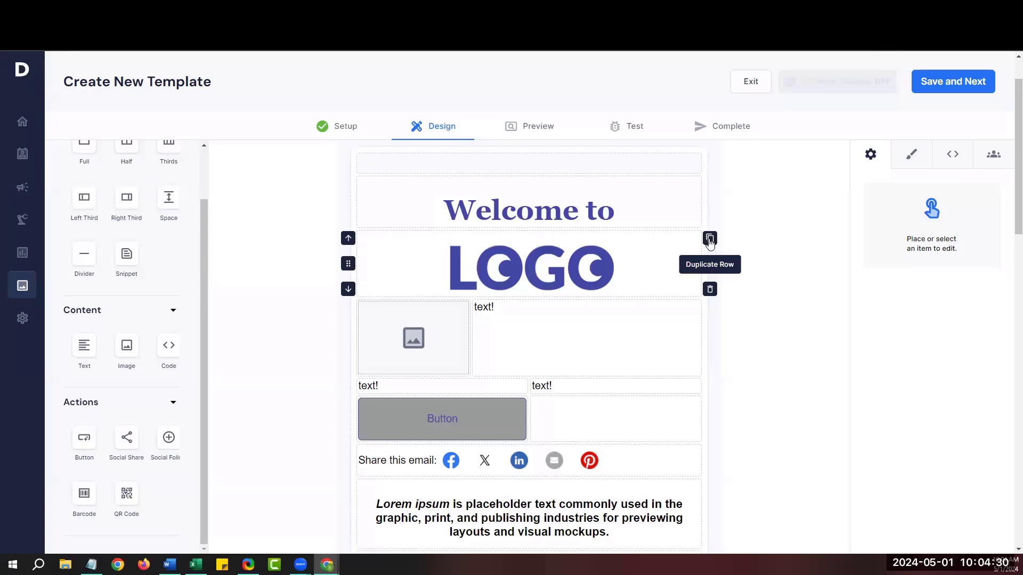
Duplicate then remove the LOGO row, and move it down to sit just above the Button row.
left_click(709, 239)
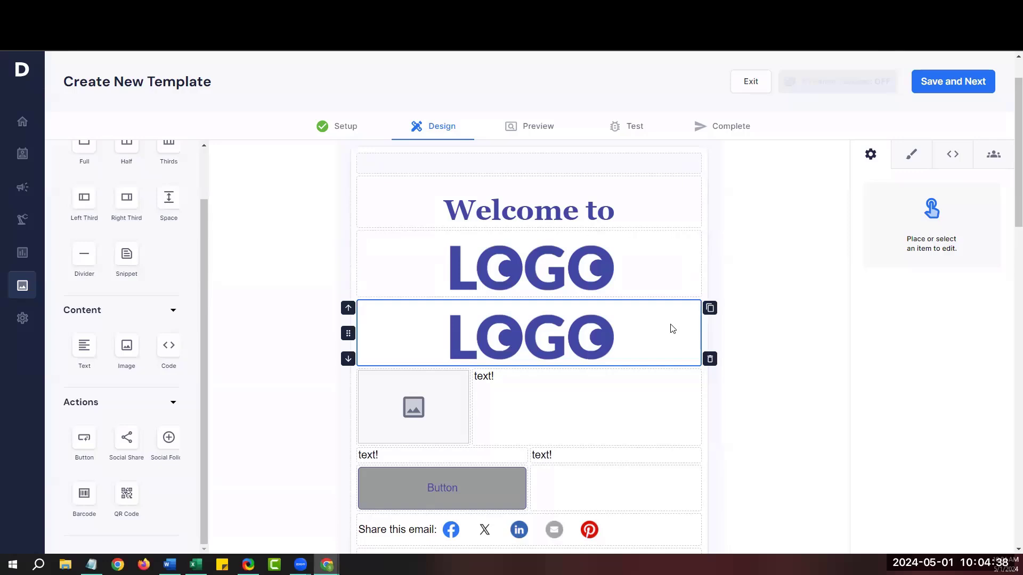
left_click(710, 360)
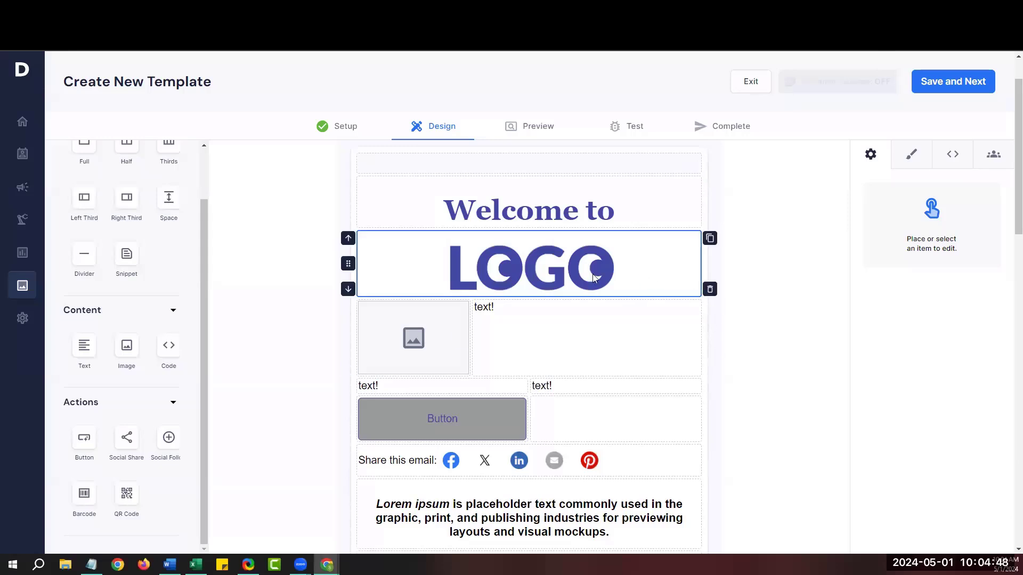
left_click(348, 239)
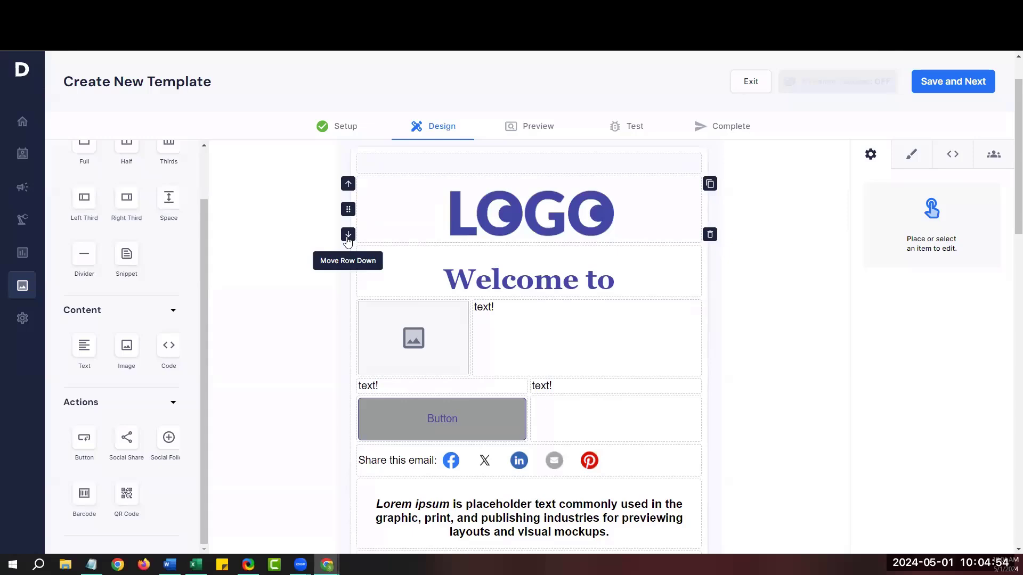
left_click(348, 236)
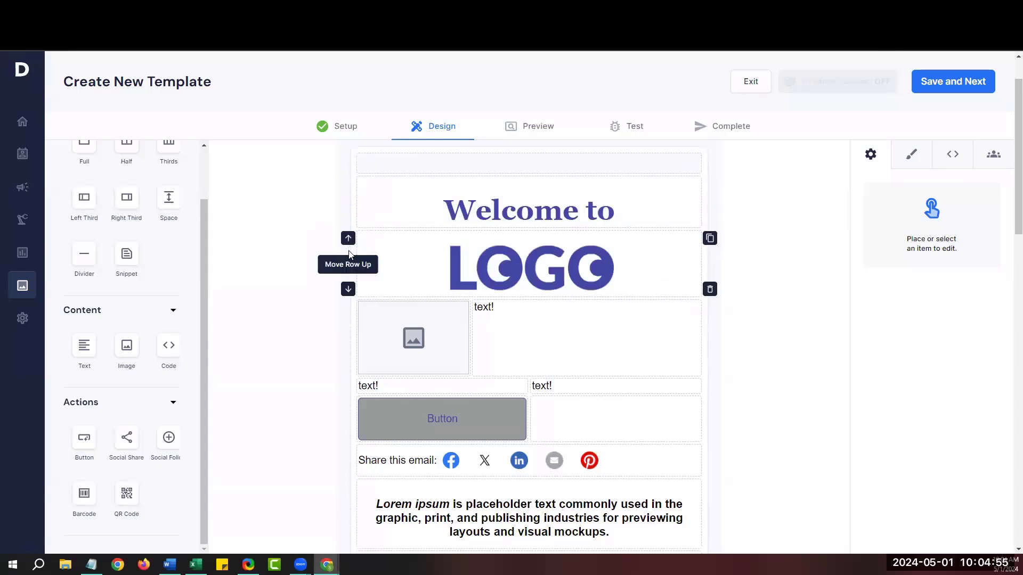
left_click(349, 291)
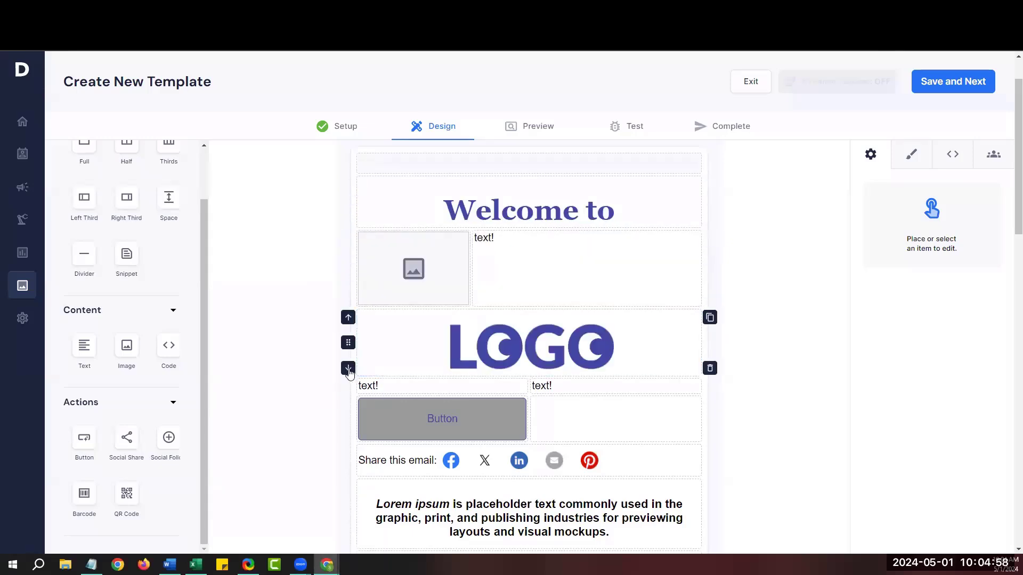
left_click(348, 369)
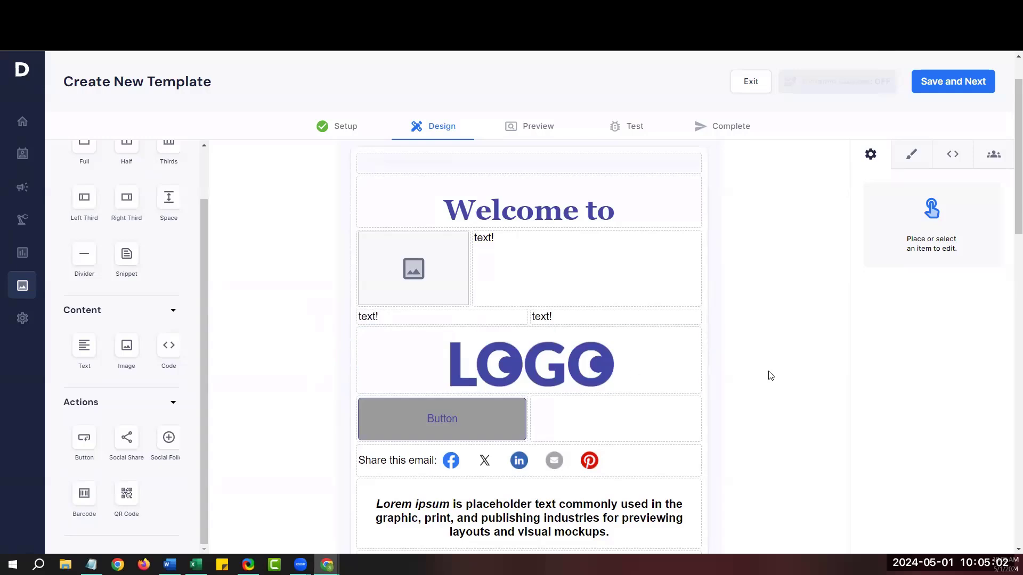
left_click(415, 269)
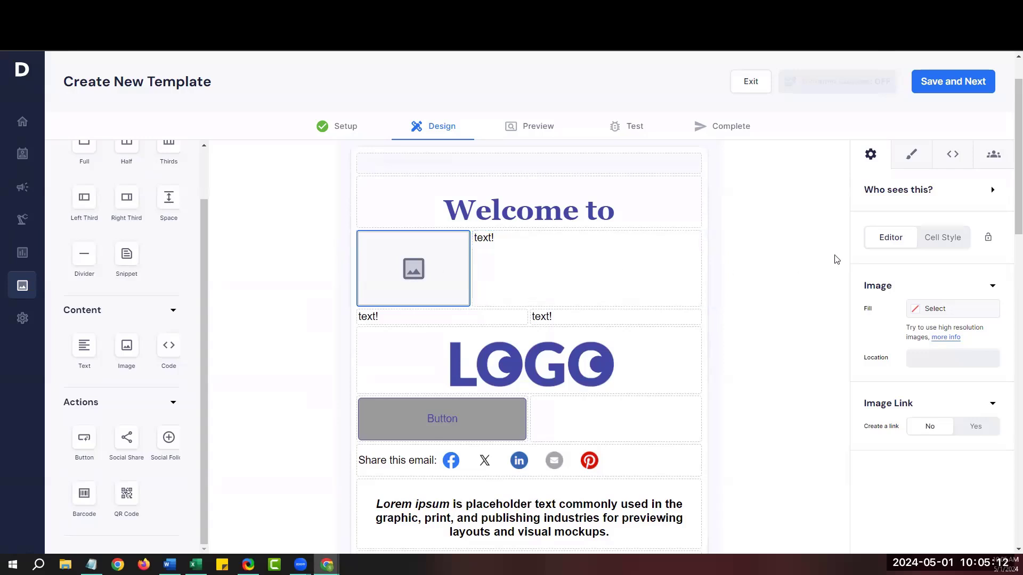
From the image cell's settings, browse the media library, preview pizza_with_green.jpg, and switch to Unsplash import.
left_click_drag(858, 281, 896, 288)
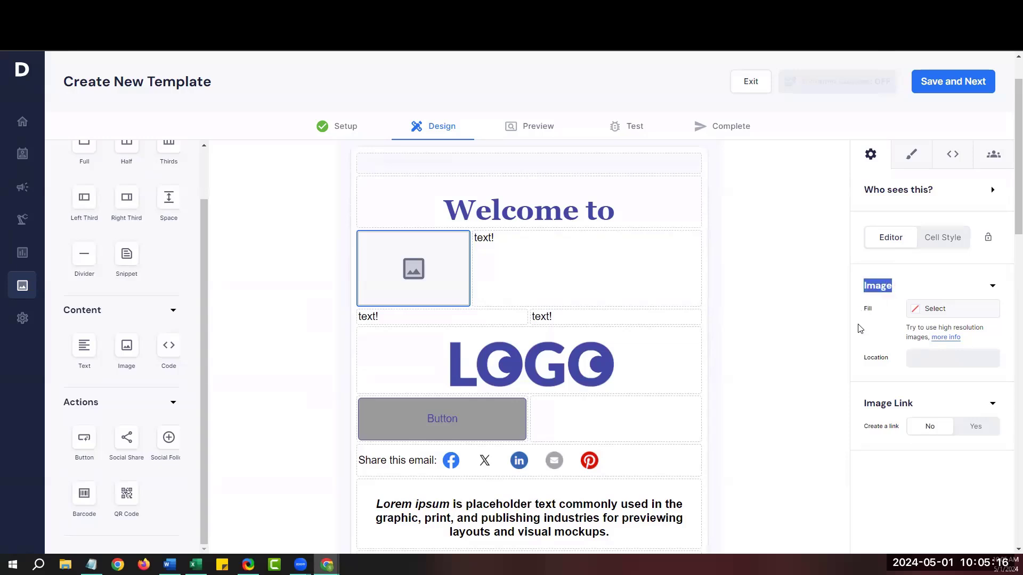
left_click(935, 313)
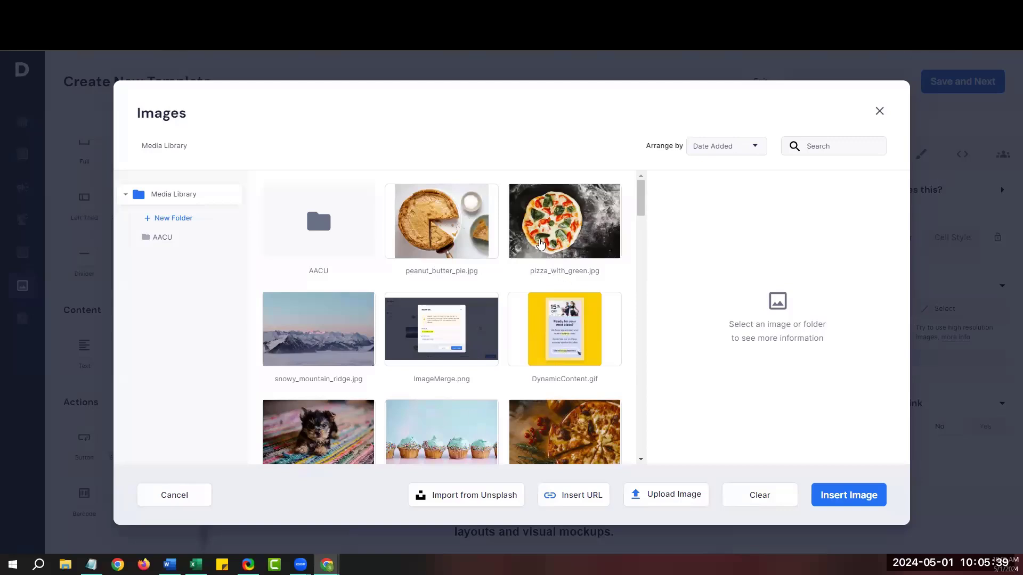
left_click(539, 244)
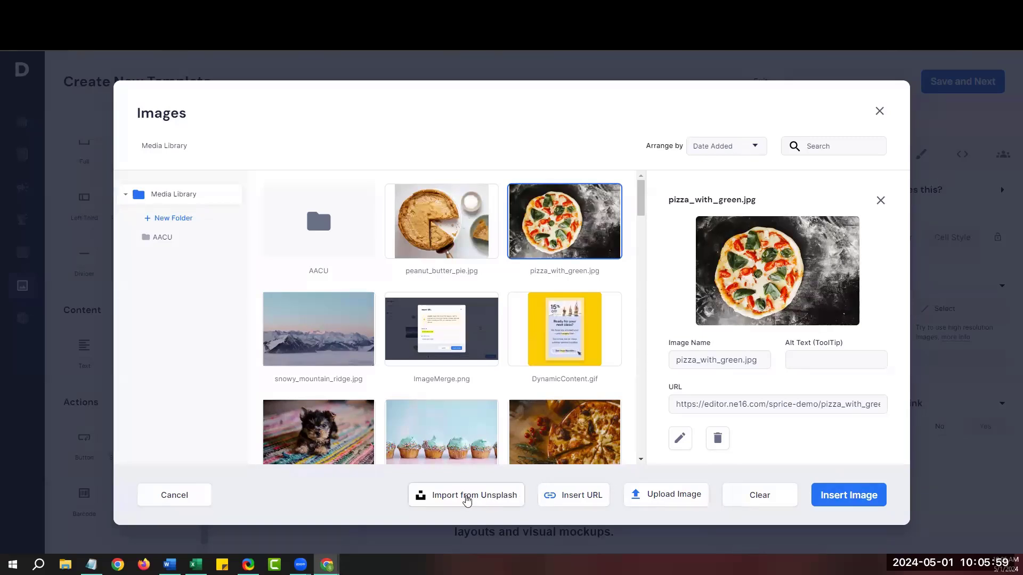
left_click(466, 499)
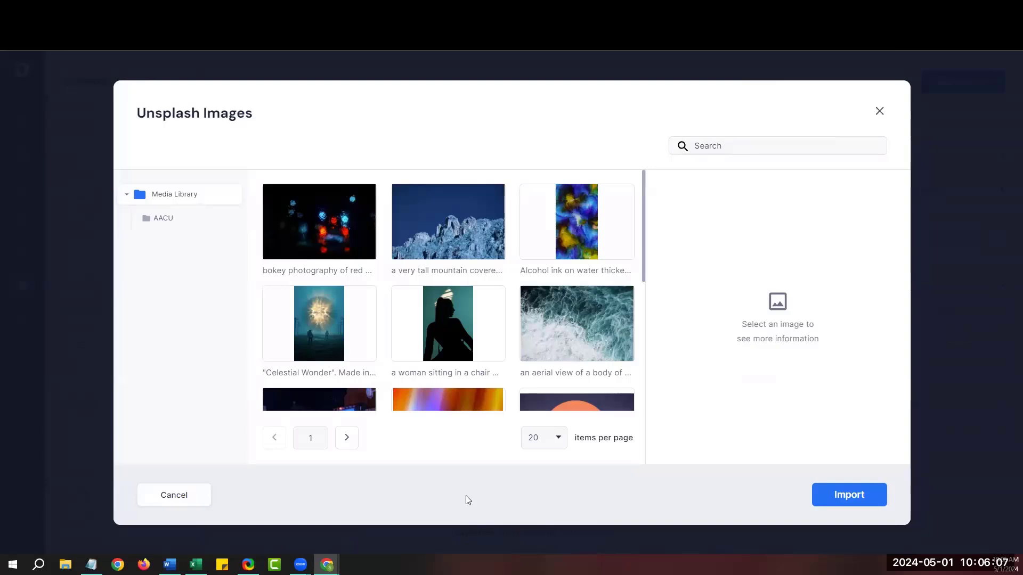
Search Unsplash for 'kitten' and import the white and grey kitten photo as white_and_grey.jpg.
left_click(723, 146)
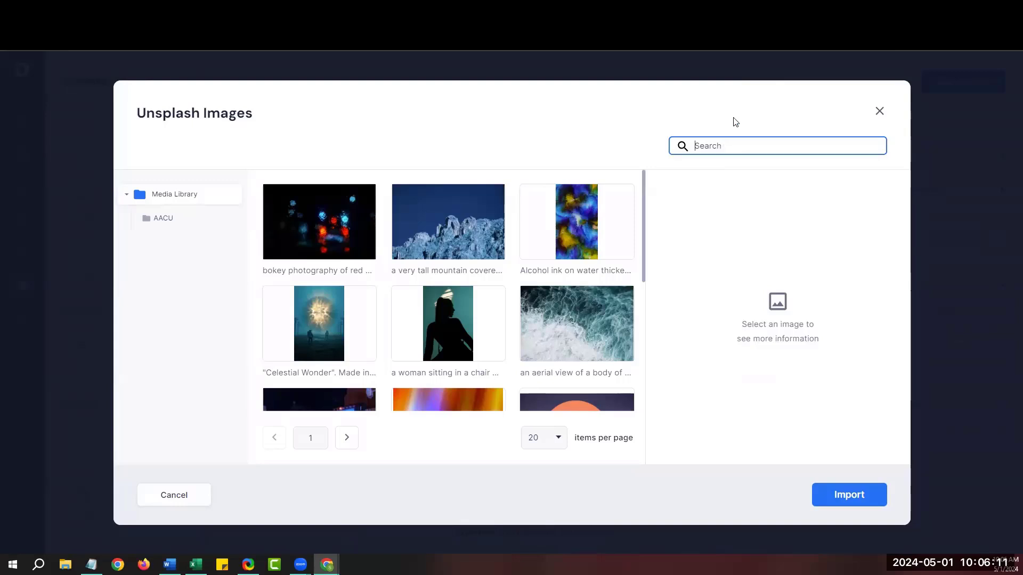
type("kitten")
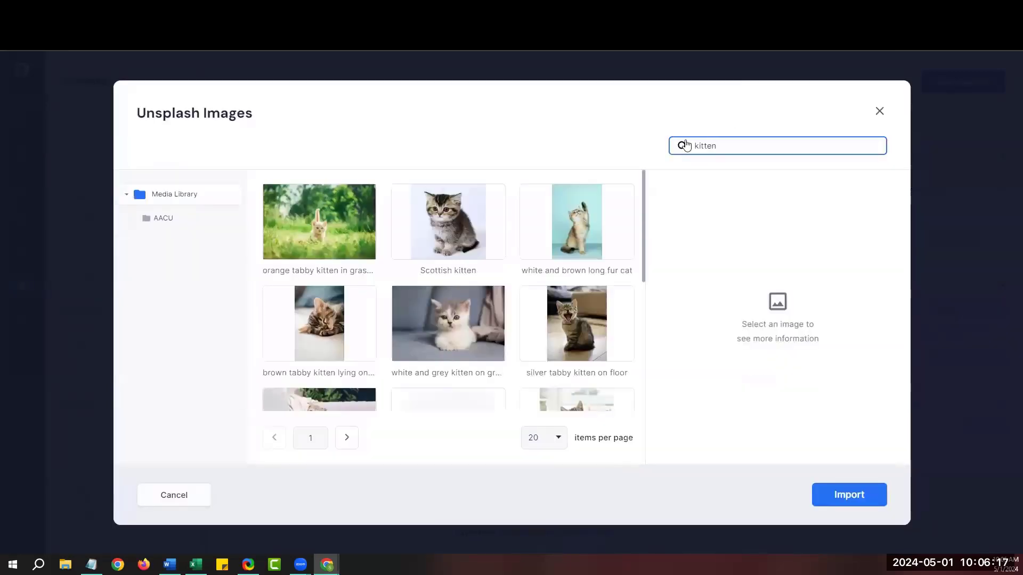
left_click(456, 318)
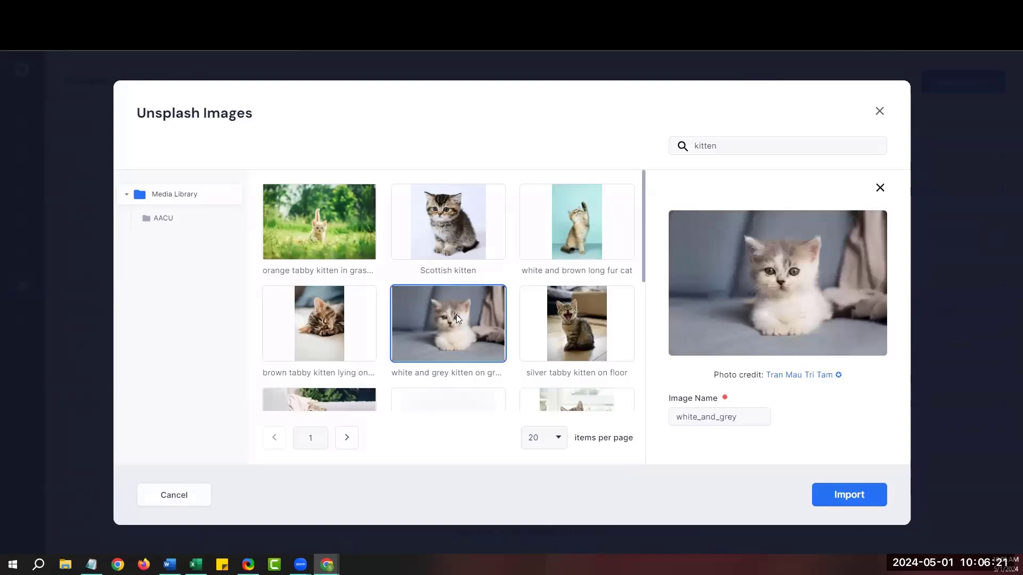
left_click_drag(763, 418, 674, 423)
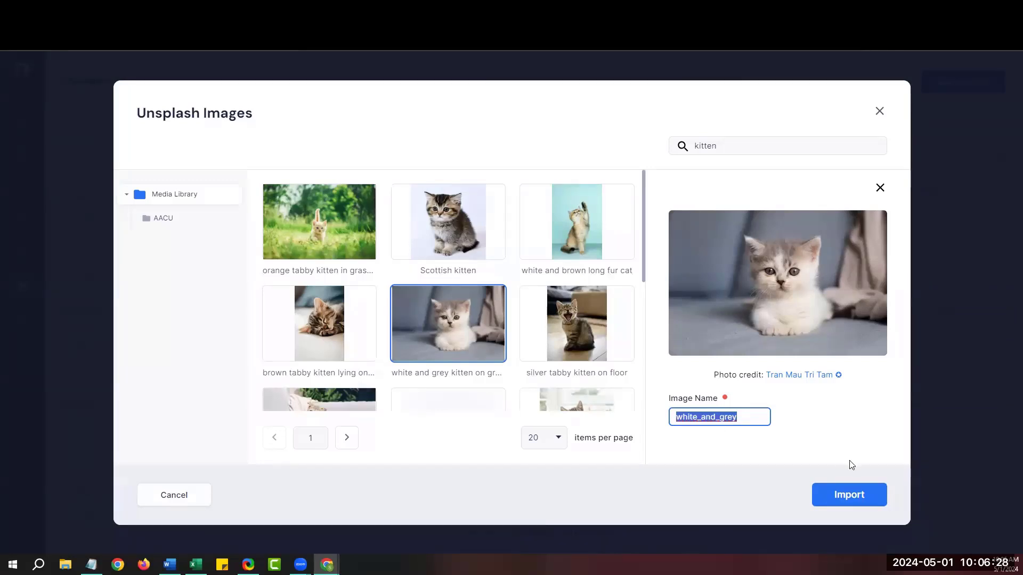
left_click(845, 499)
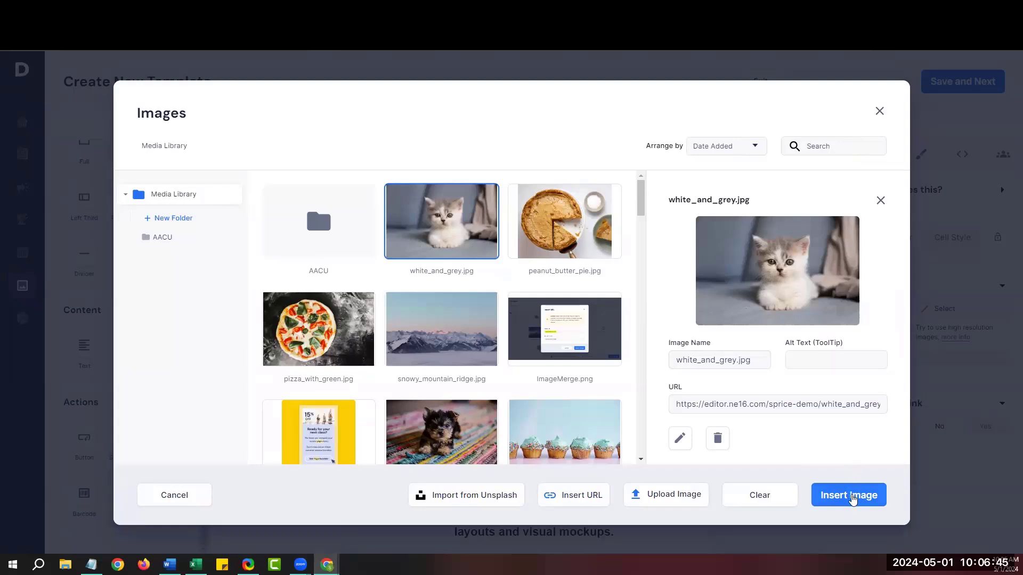
left_click(852, 496)
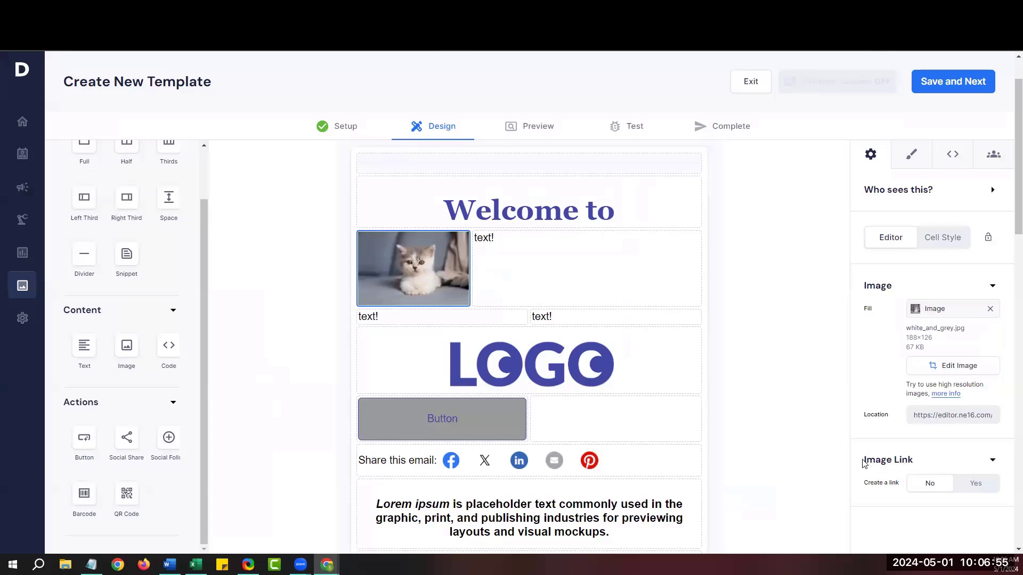
left_click_drag(863, 461, 913, 465)
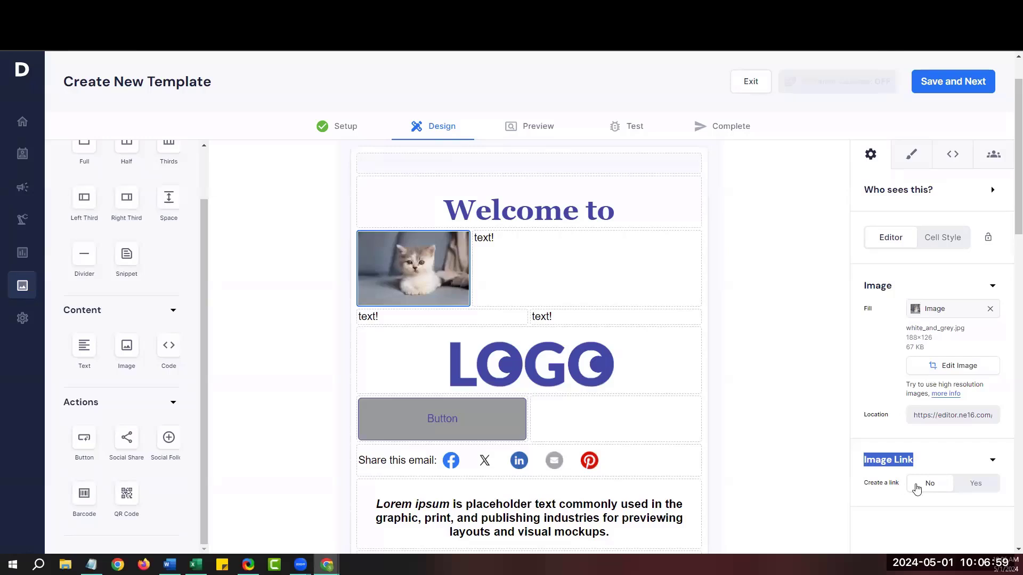
left_click(977, 484)
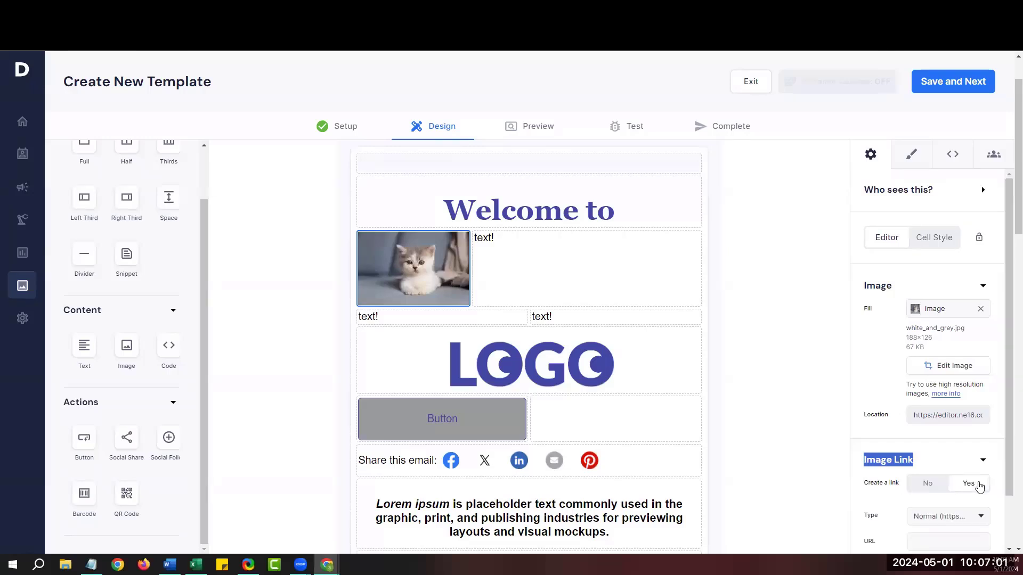
scroll(979, 486, "down", 2)
scroll(994, 511, "down", 2)
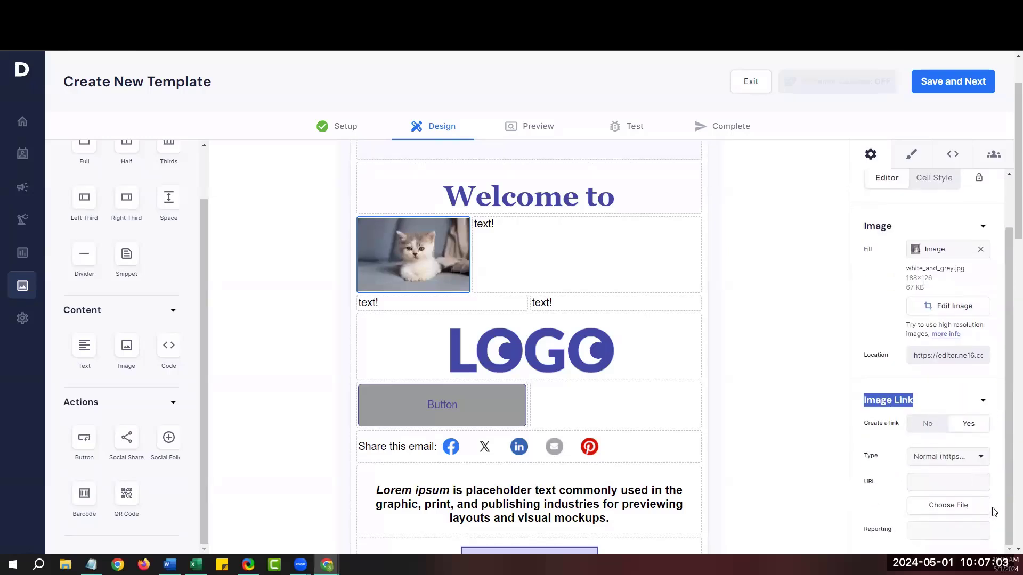
left_click(946, 483)
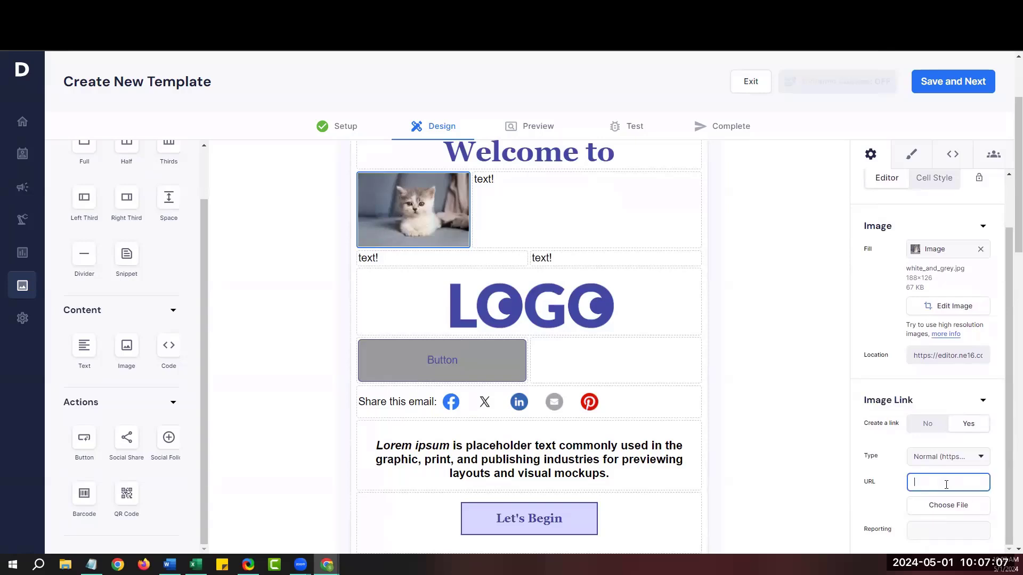
type("httt")
type("p://")
type("www.google.c")
type("om")
Select the text! cell and review its Body Text style and font list without changing them.
left_click(614, 208)
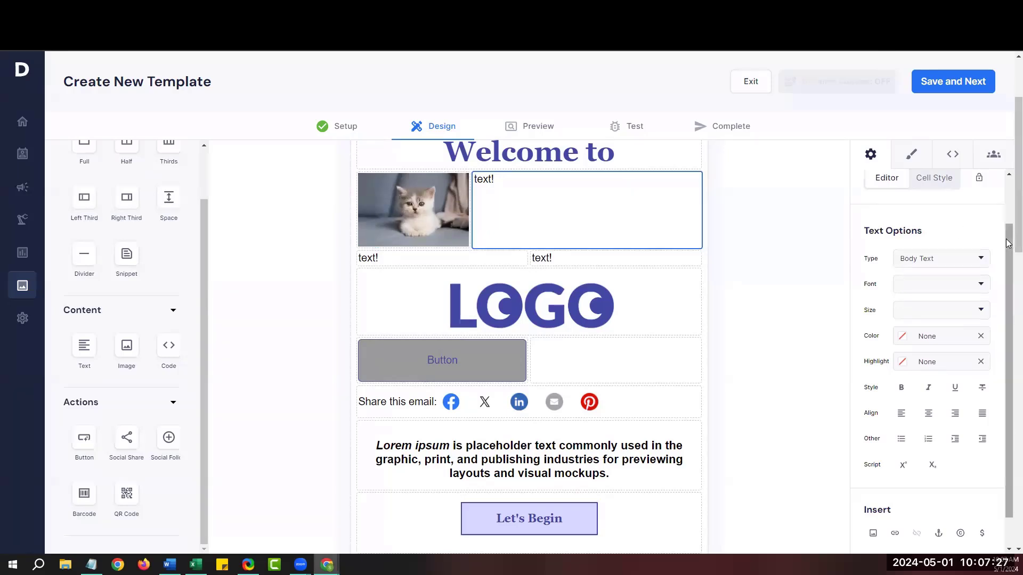
left_click_drag(1007, 244, 1008, 272)
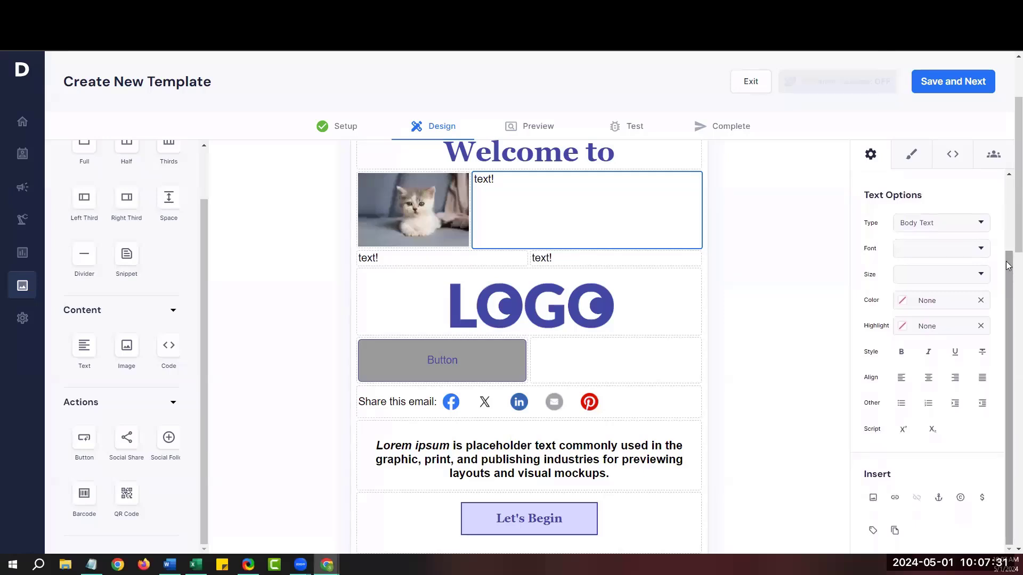
left_click_drag(862, 198, 926, 201)
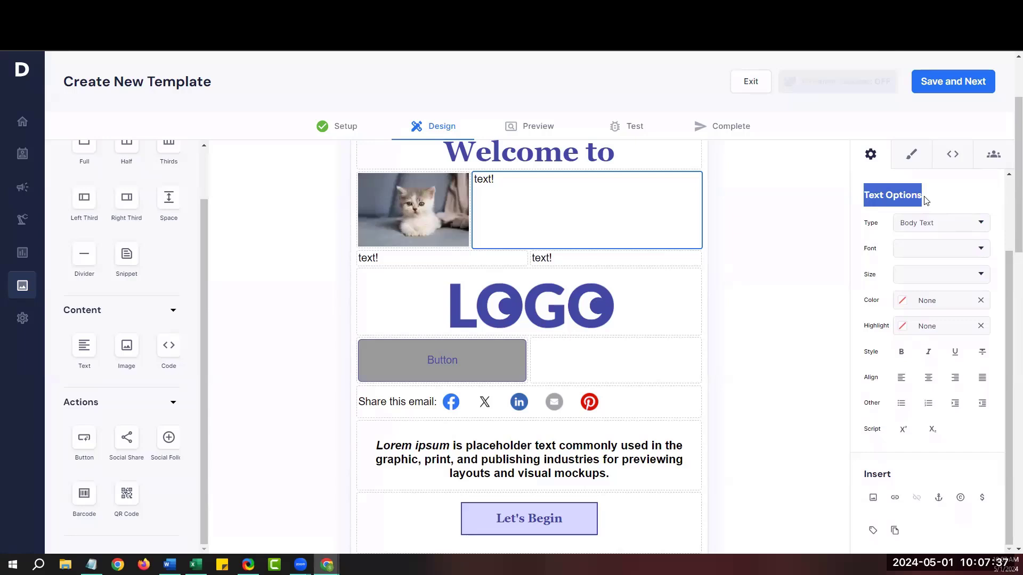
left_click(969, 229)
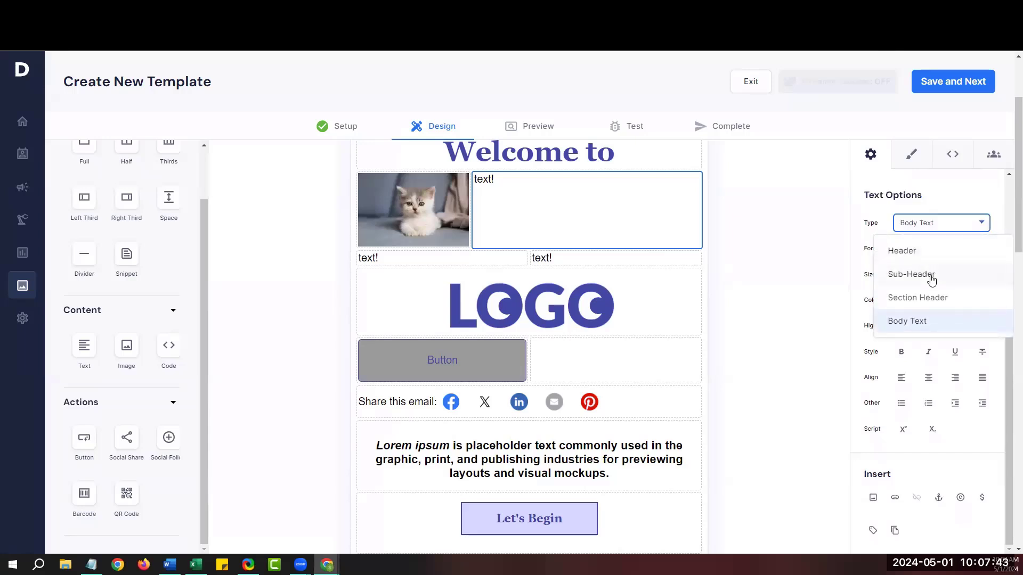
left_click(853, 232)
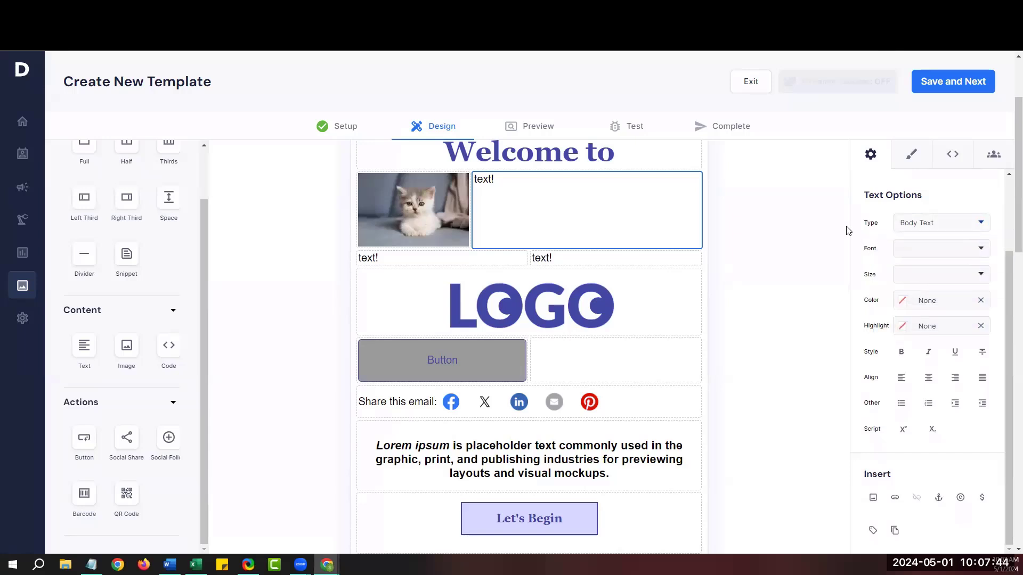
left_click(917, 252)
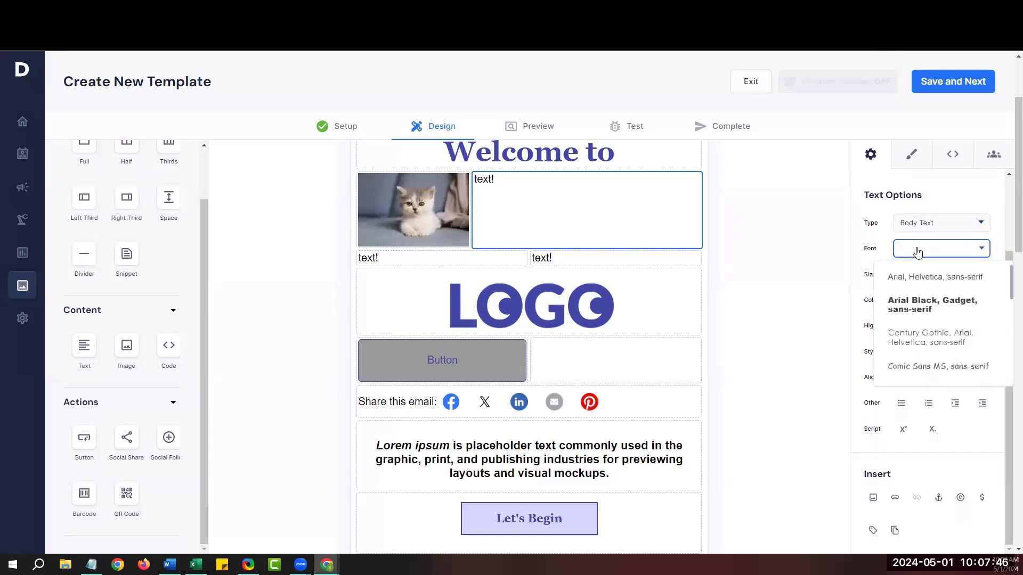
left_click(858, 252)
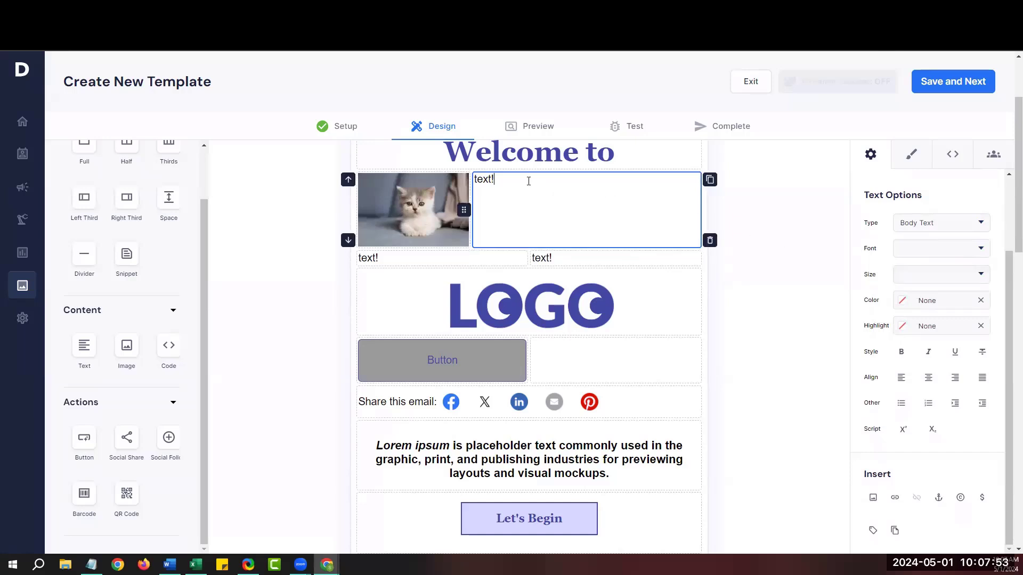
Replace the placeholder with 'This is my email', then select the Word header and both paragraphs.
key("BackSpace")
key("BackSpace")
key("BackSpace")
key("BackSpace")
key("BackSpace")
type("This is my ema")
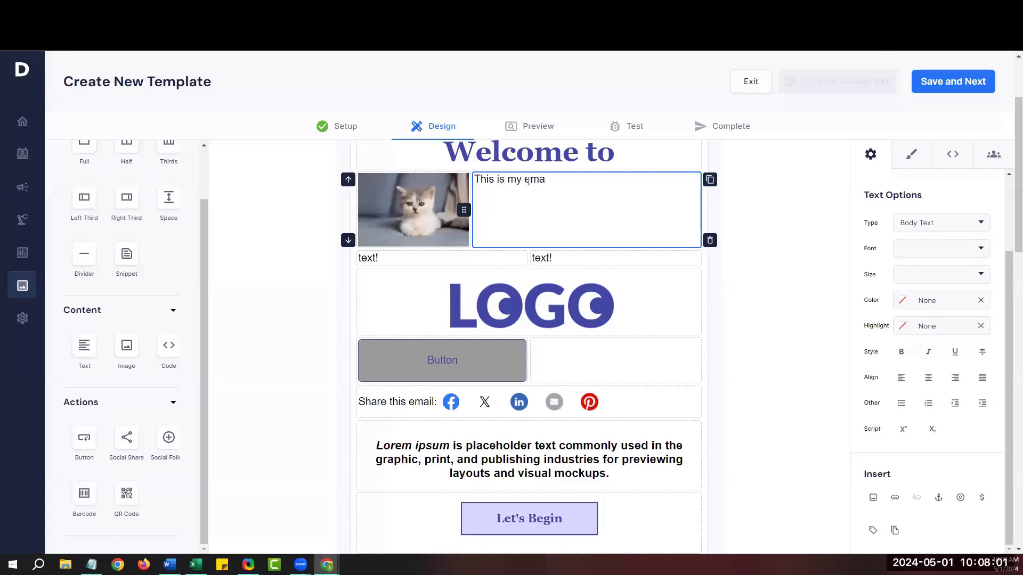
type("il")
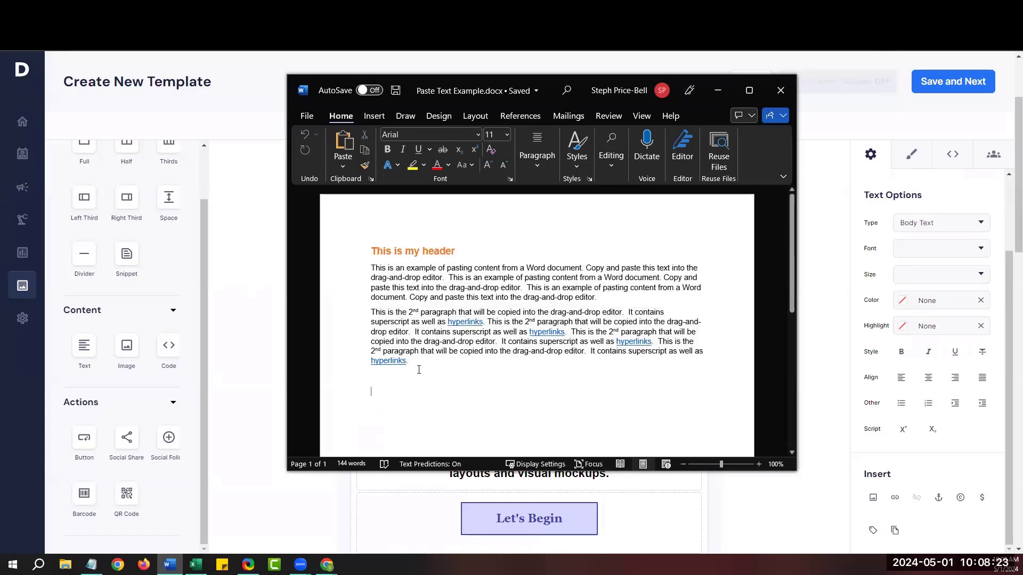
left_click_drag(419, 369, 369, 258)
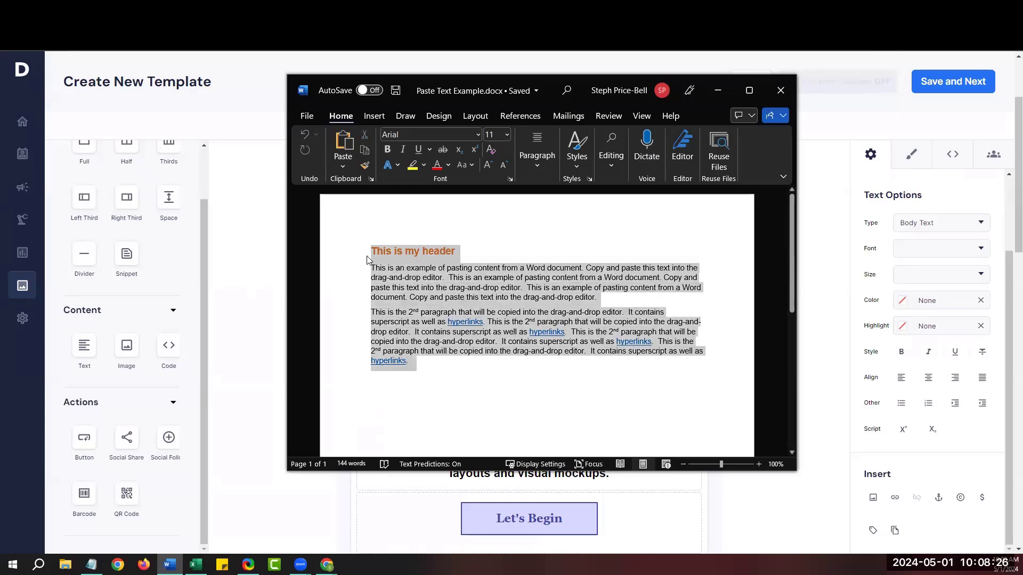
right_click(435, 291)
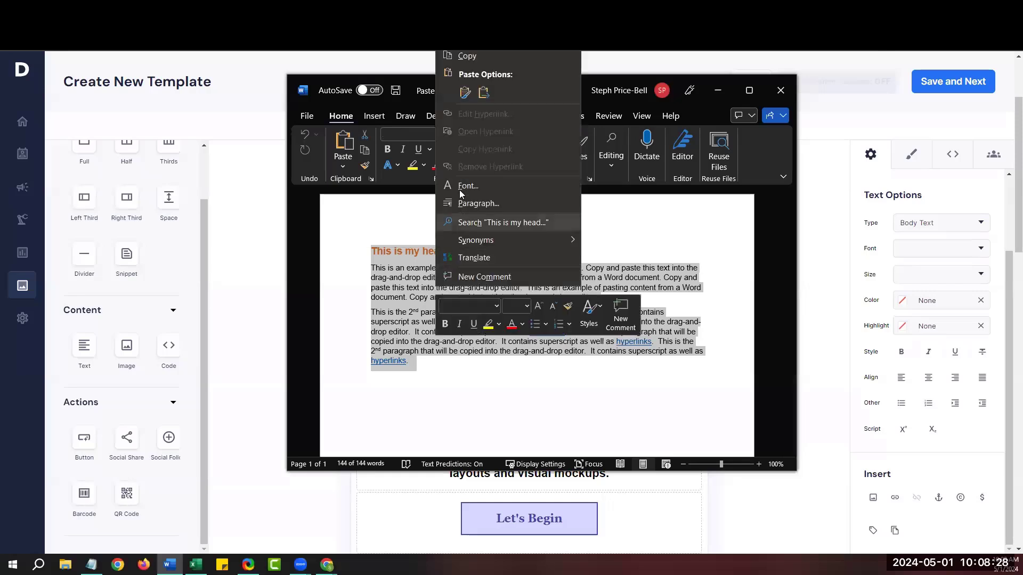
Copy the Word text and paste it over 'This is my email' with Retain source style.
left_click(464, 56)
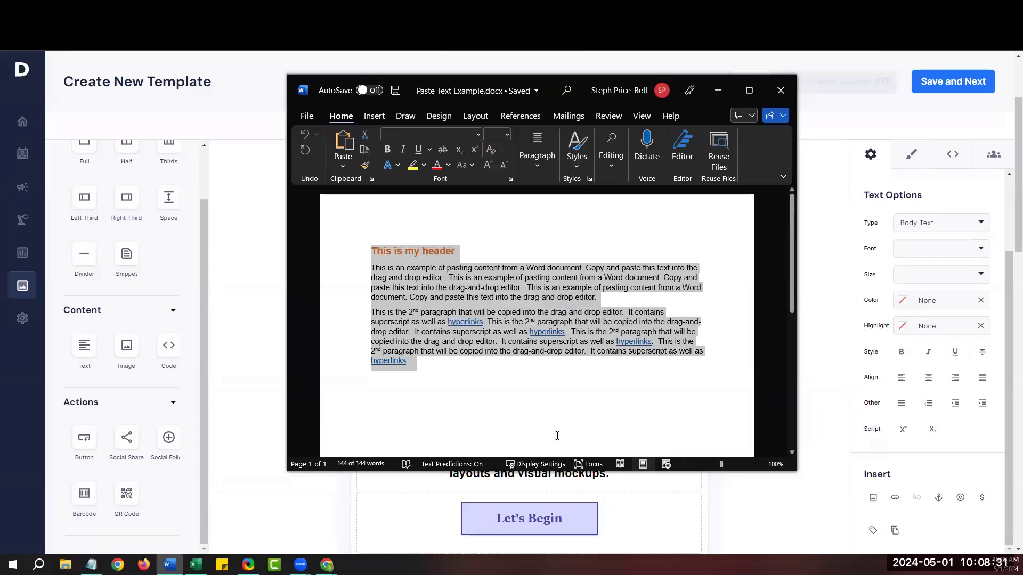
left_click(720, 91)
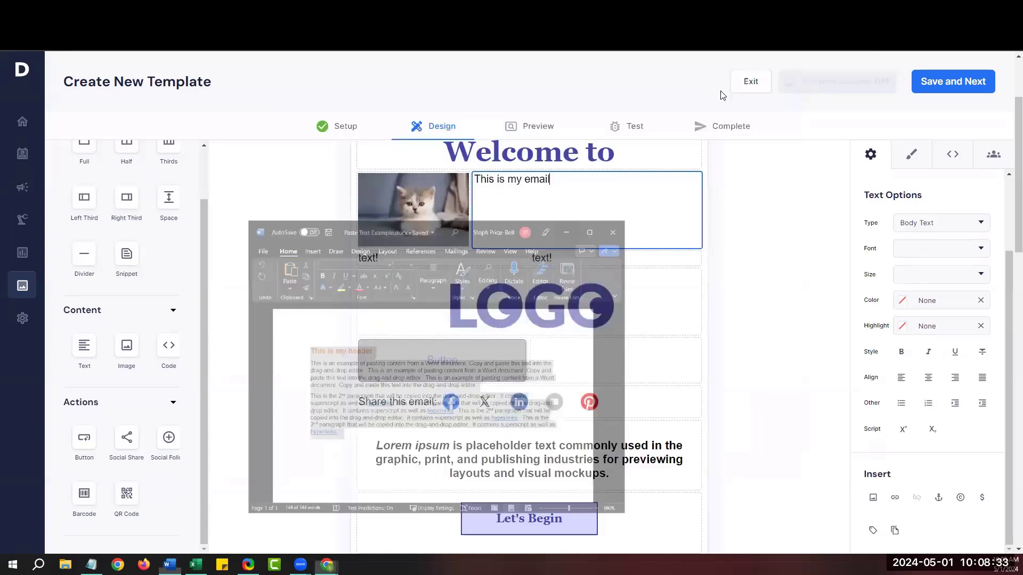
left_click(608, 192)
left_click_drag(557, 181, 477, 184)
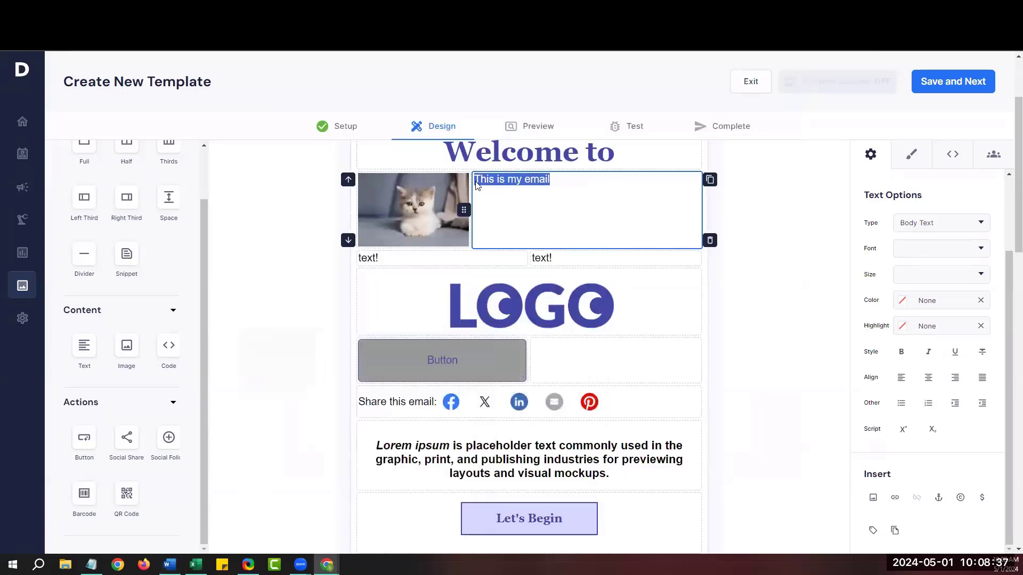
left_click_drag(864, 472, 894, 481)
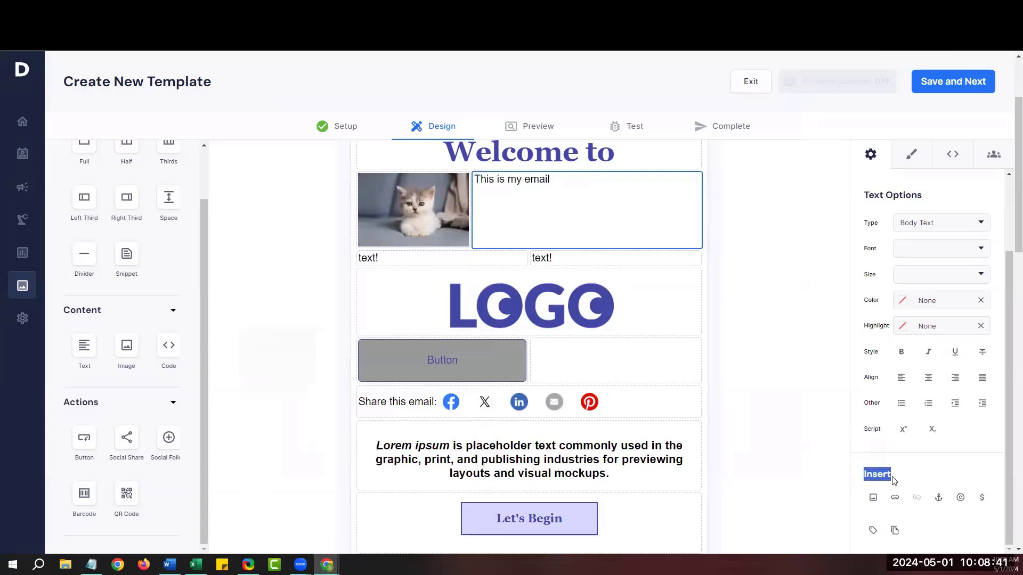
left_click(896, 532)
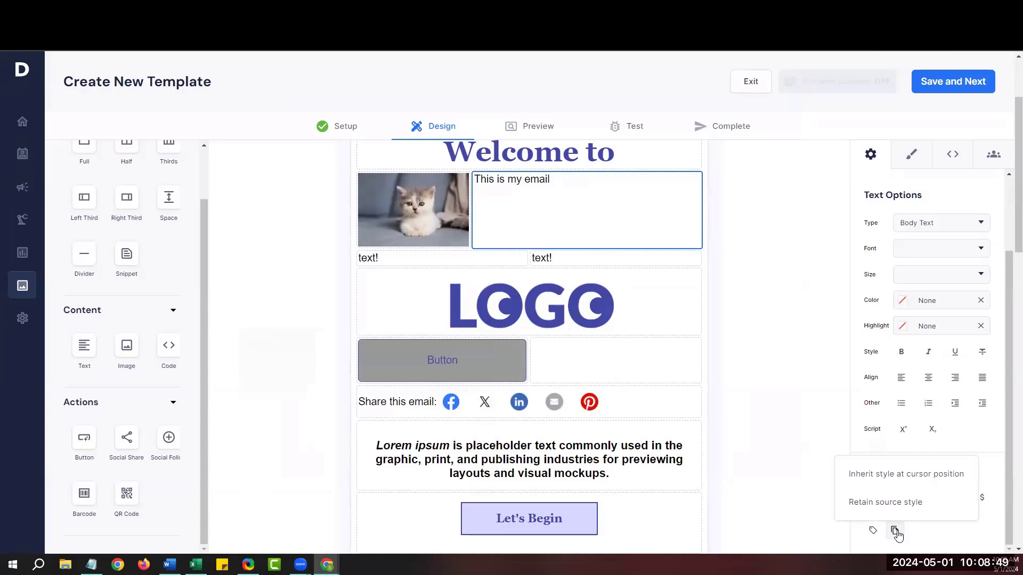
left_click(885, 503)
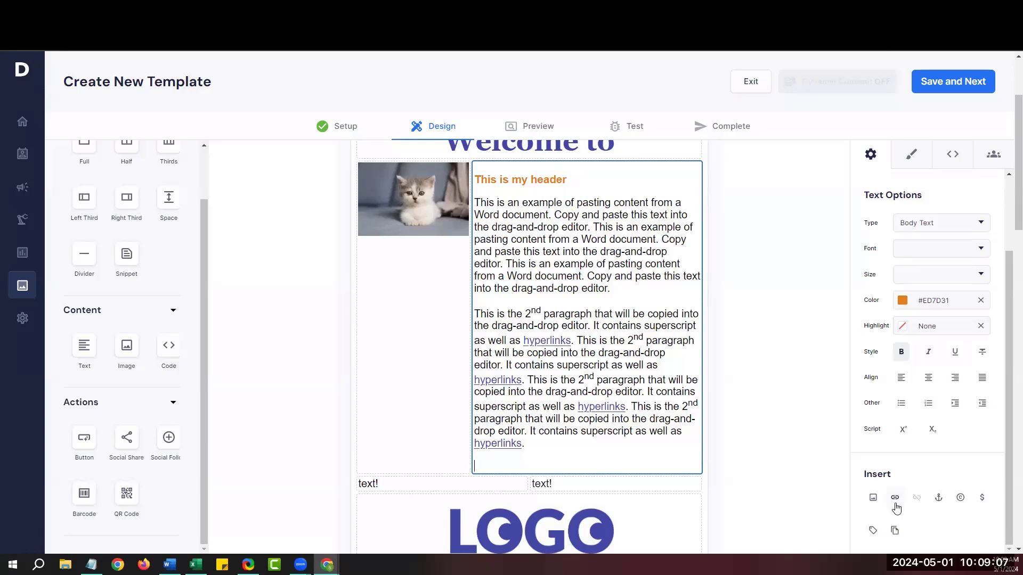
key("BackSpace")
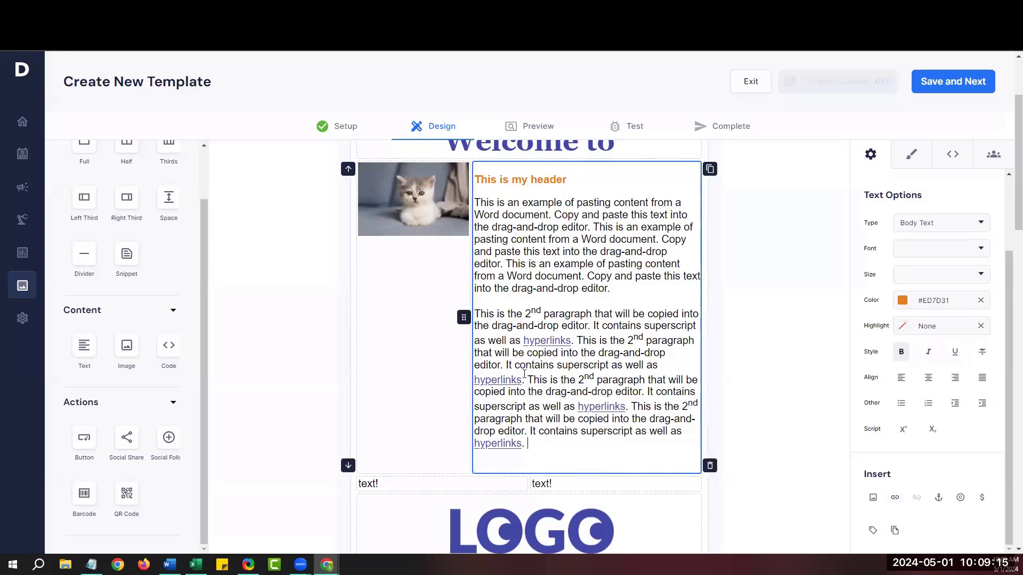
Re-paste the block's text with Inherit style at cursor position to drop the orange header and links.
left_click_drag(528, 444, 477, 181)
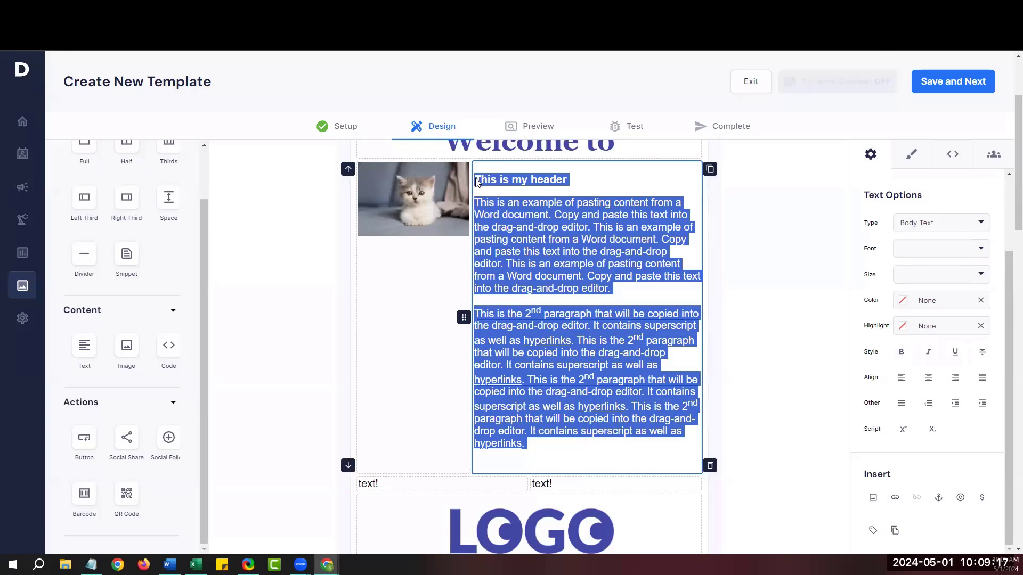
left_click(895, 532)
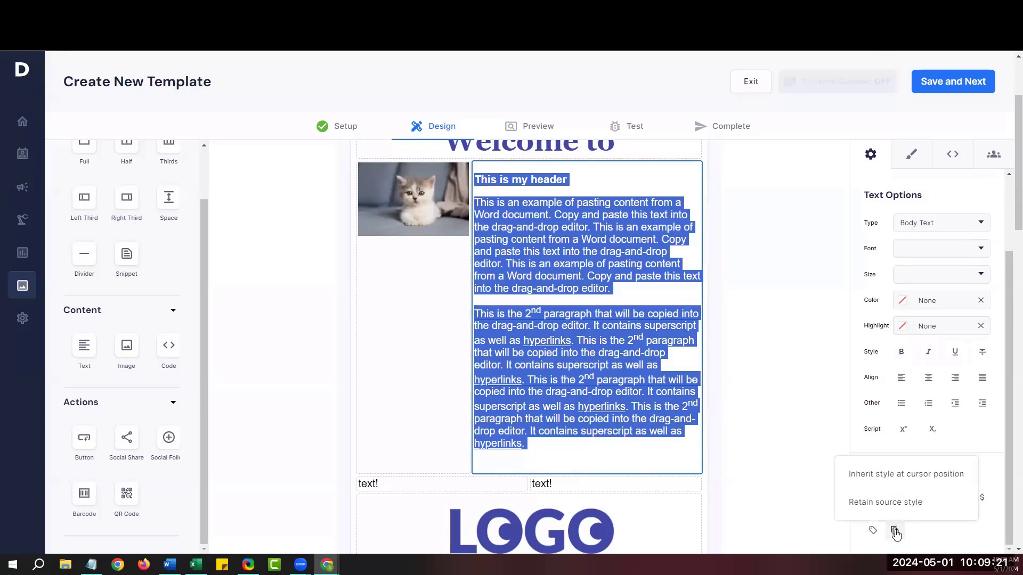
left_click(896, 533)
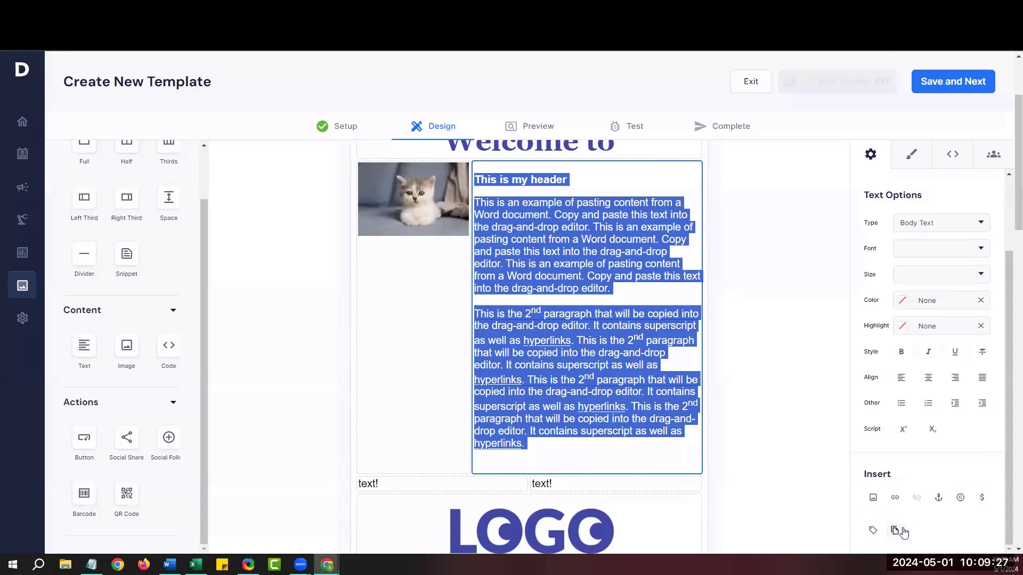
left_click(895, 531)
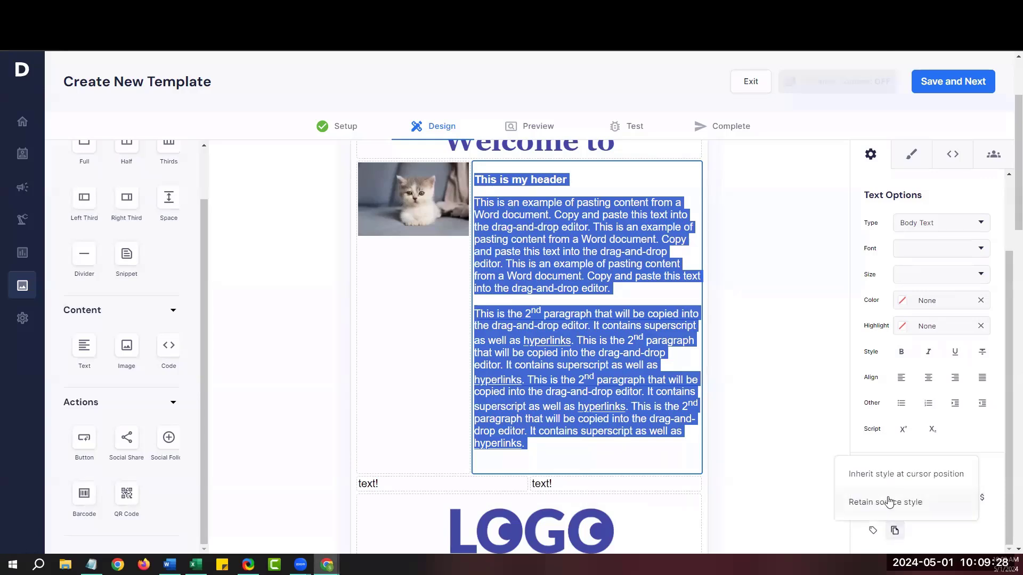
left_click(904, 475)
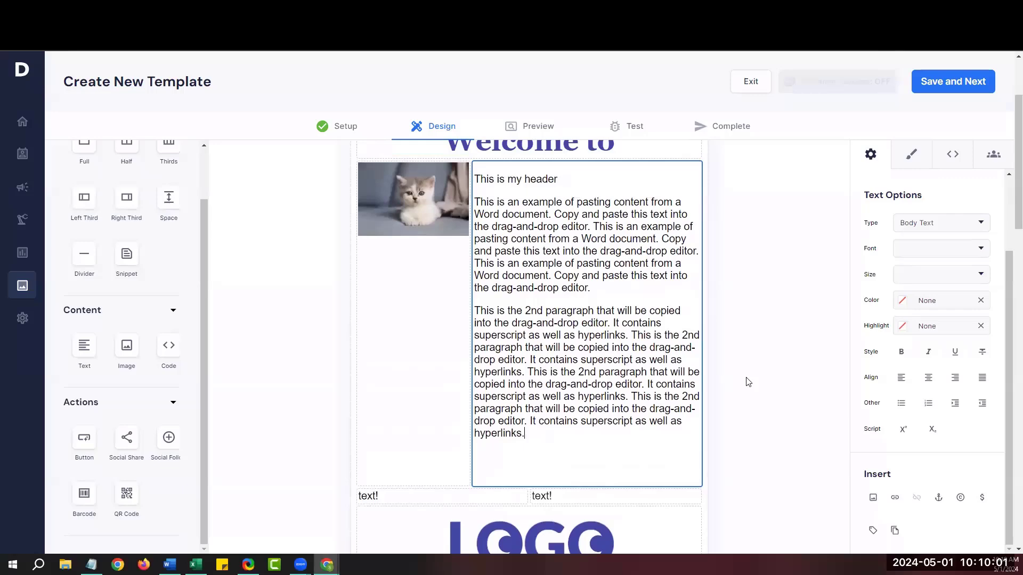
scroll(747, 381, "down", 3)
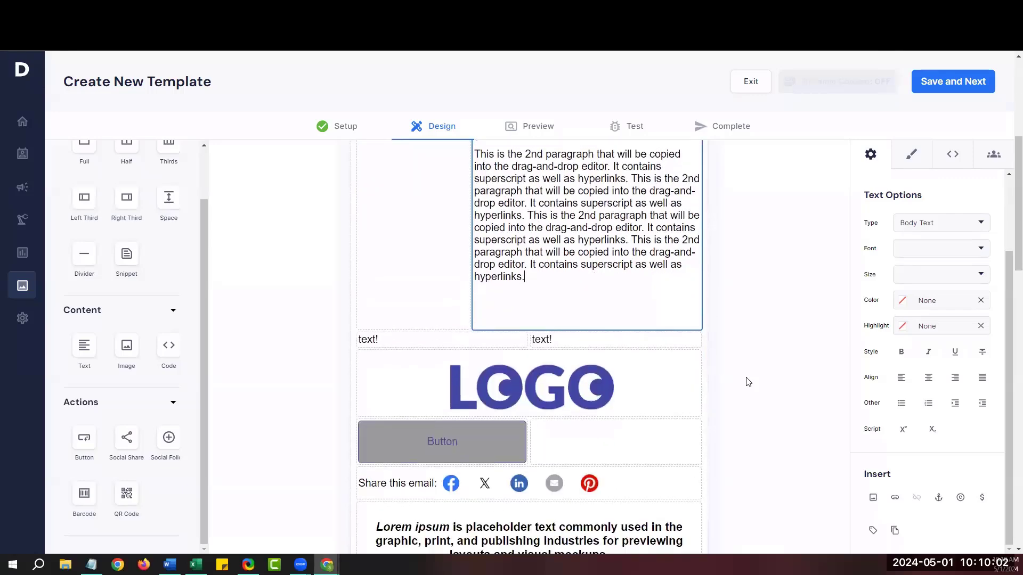
scroll(747, 381, "down", 2)
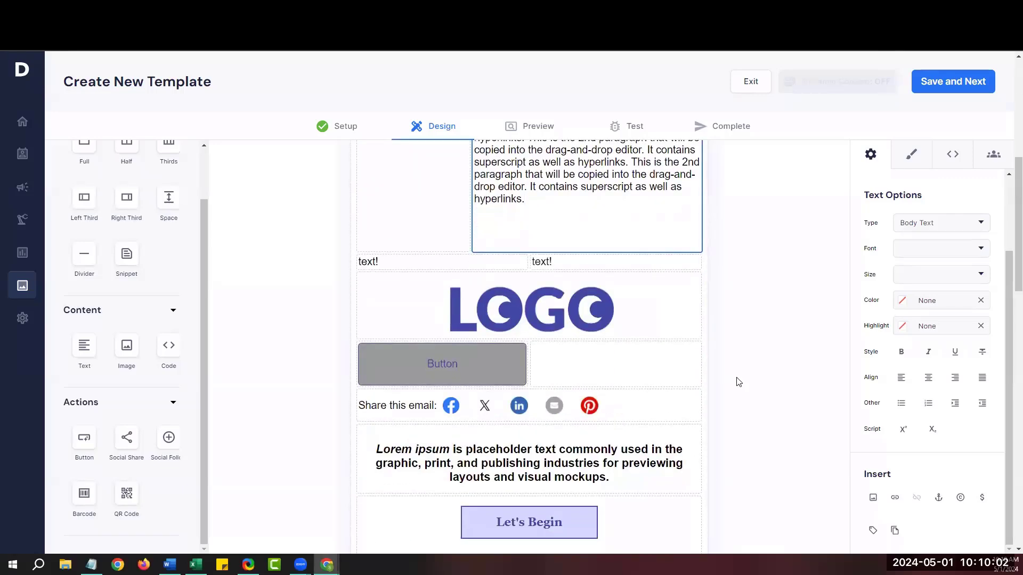
Change the gray button's label to 'Register Now'.
left_click(454, 363)
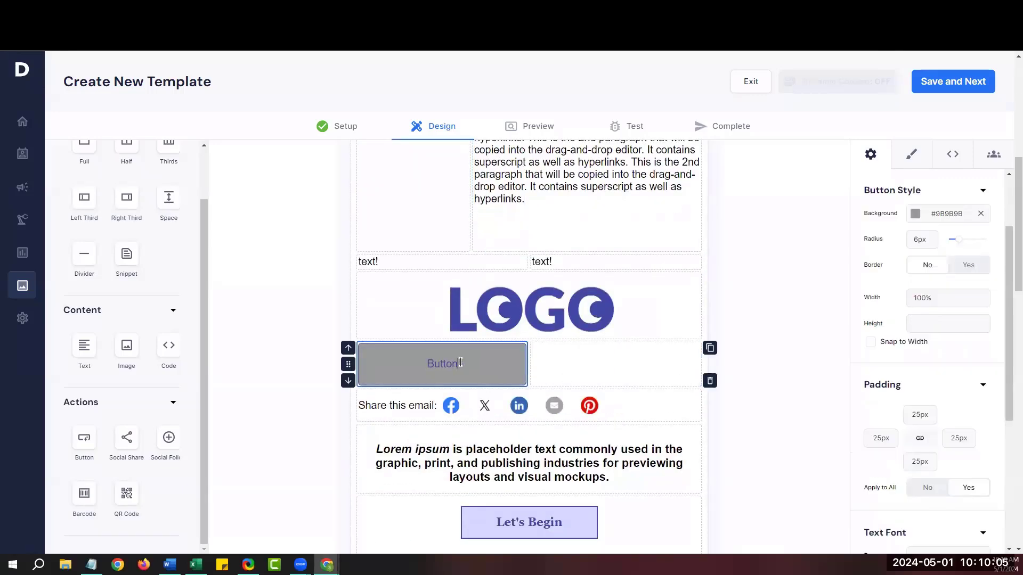
key("BackSpace")
key("BackSpace")
key("BackSpace")
key("BackSpace")
key("BackSpace")
key("BackSpace")
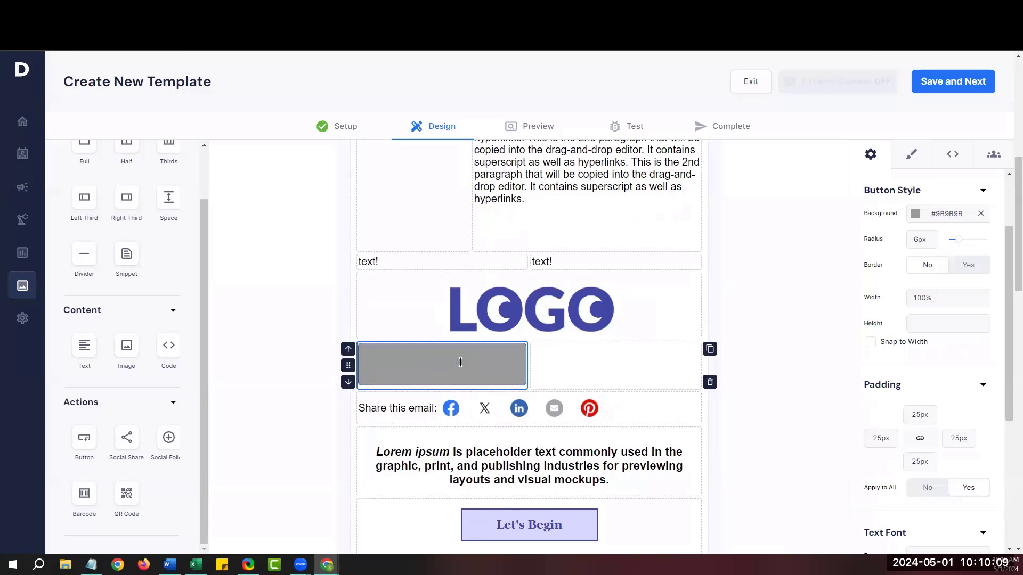
type("Register Now")
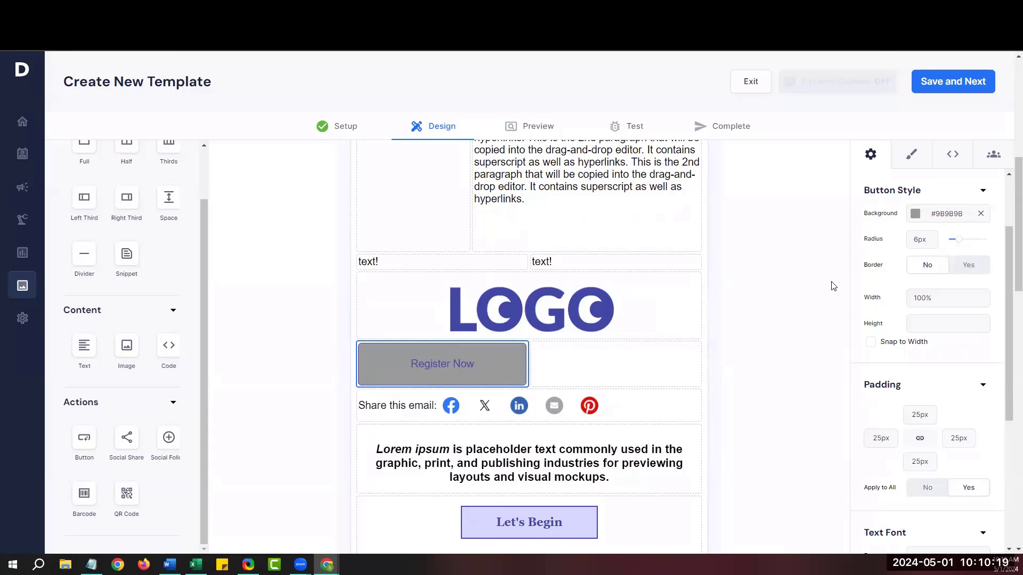
Round the button's corners to a 25px radius and leave its border switched off.
left_click_drag(863, 191, 925, 196)
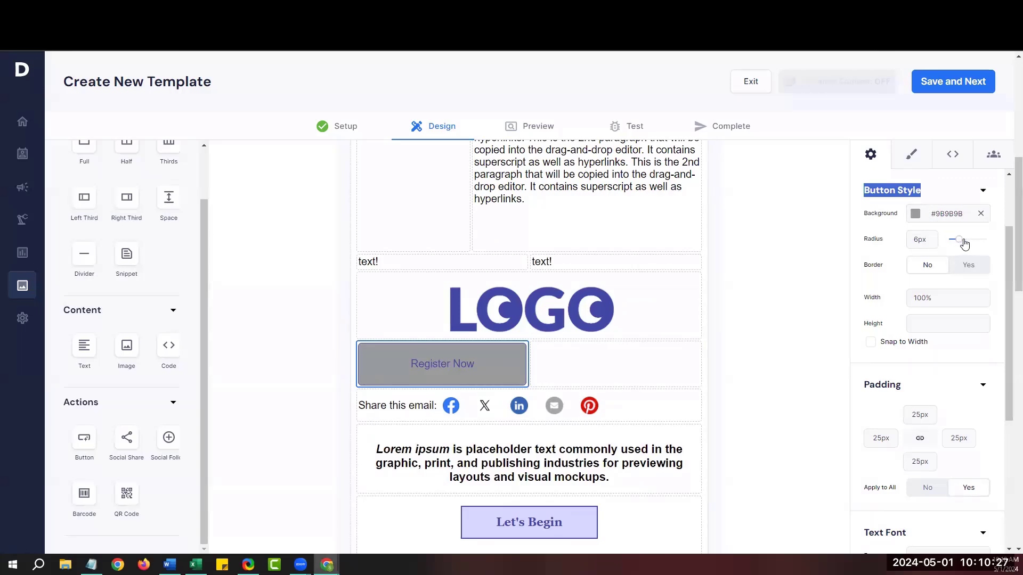
left_click_drag(960, 239, 990, 246)
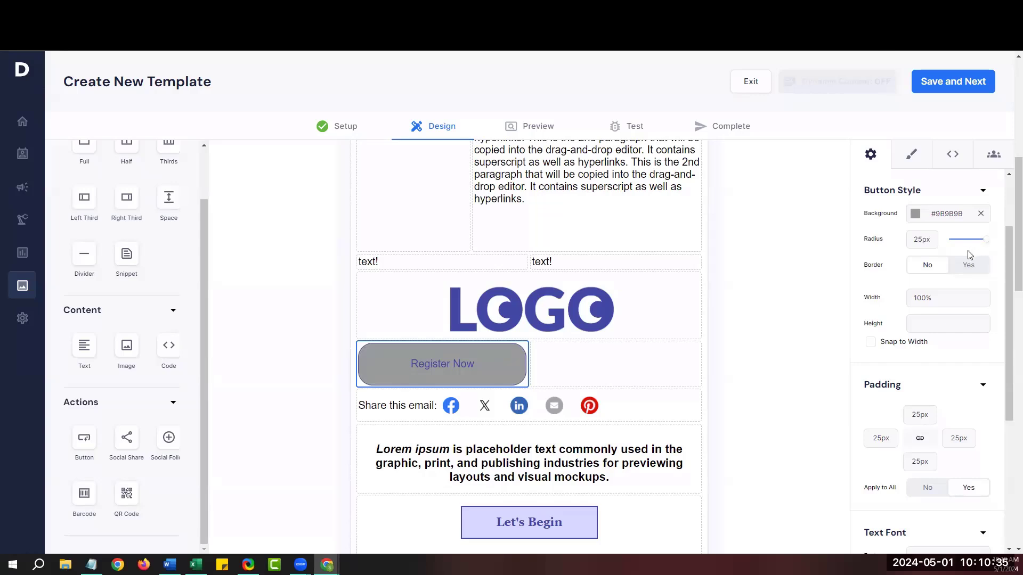
left_click(978, 266)
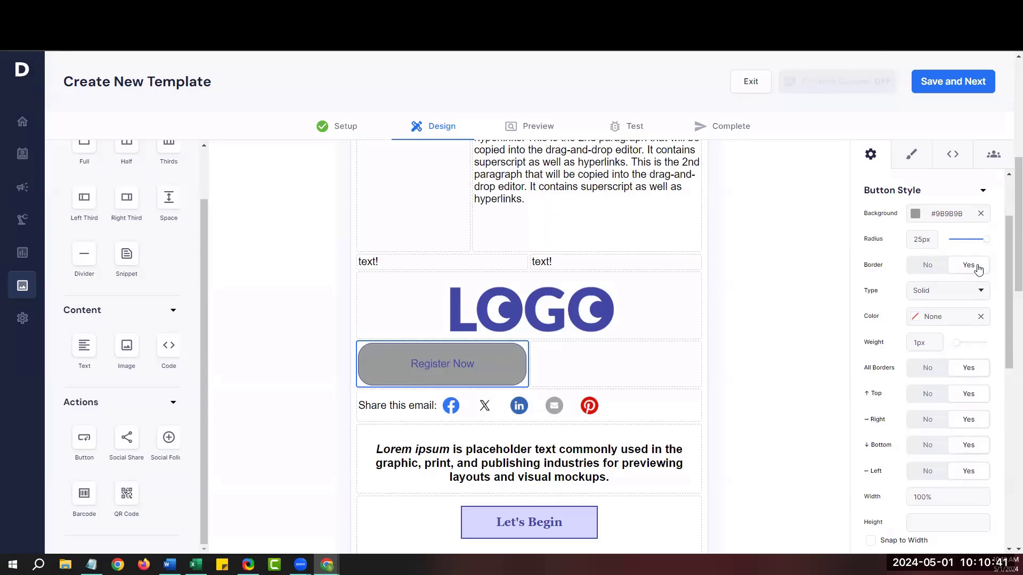
left_click(925, 266)
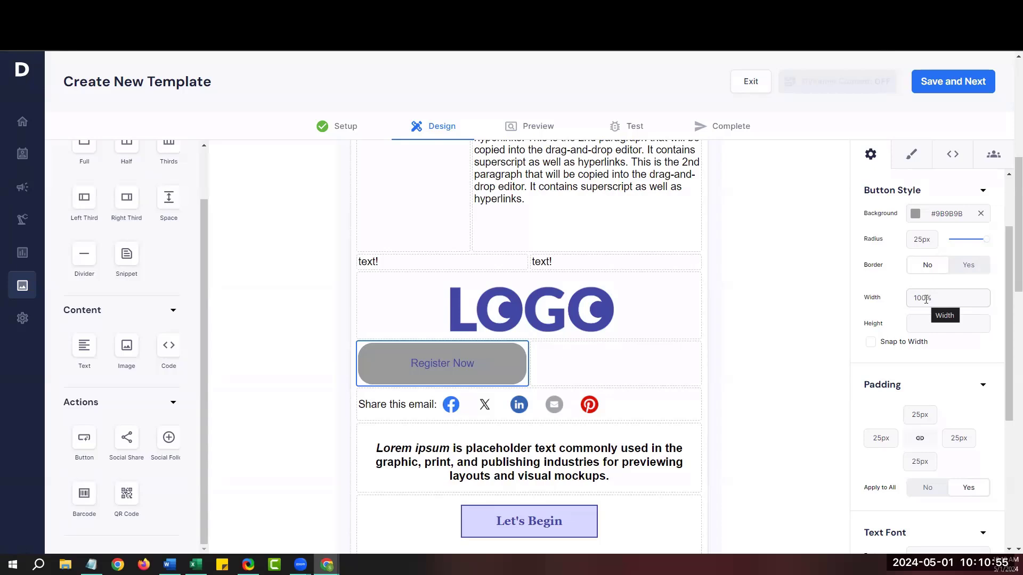
Enter 50 in the button width and padding fields and enable Snap to Width.
left_click_drag(926, 299, 914, 299)
type("50")
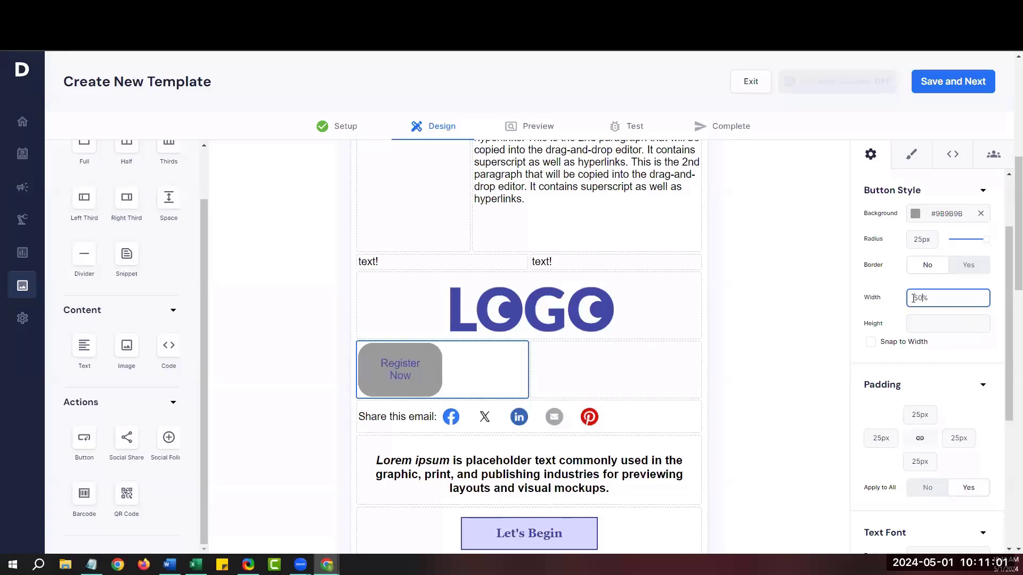
left_click(924, 326)
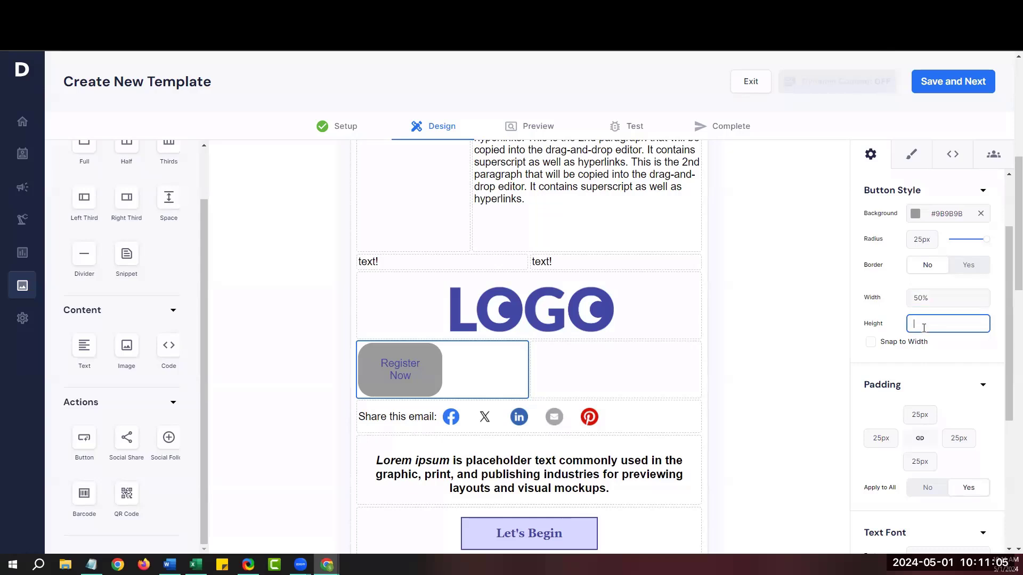
type("50")
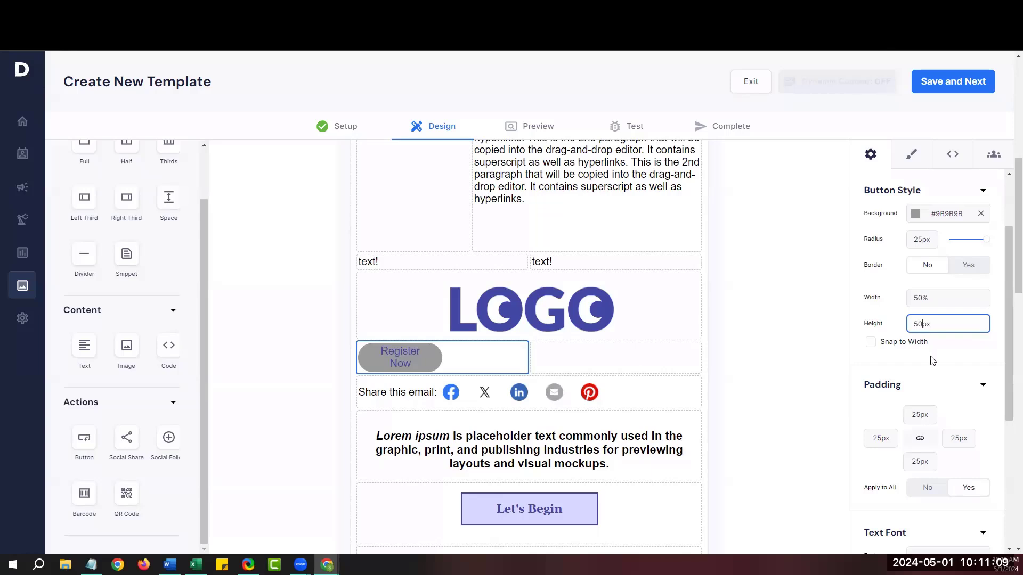
left_click(872, 343)
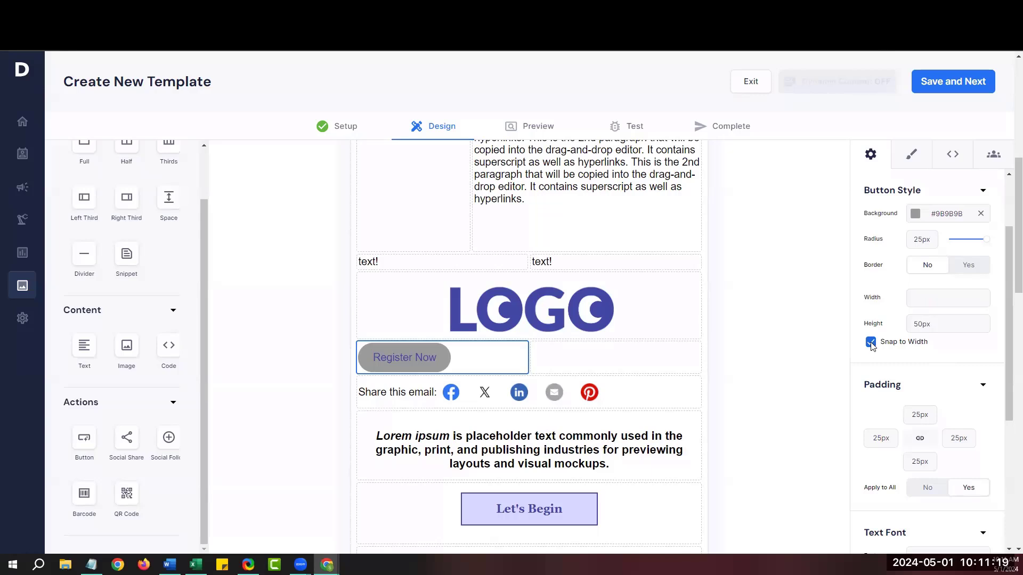
Change the Register Now button padding to 30px on all sides.
left_click_drag(864, 384, 929, 390)
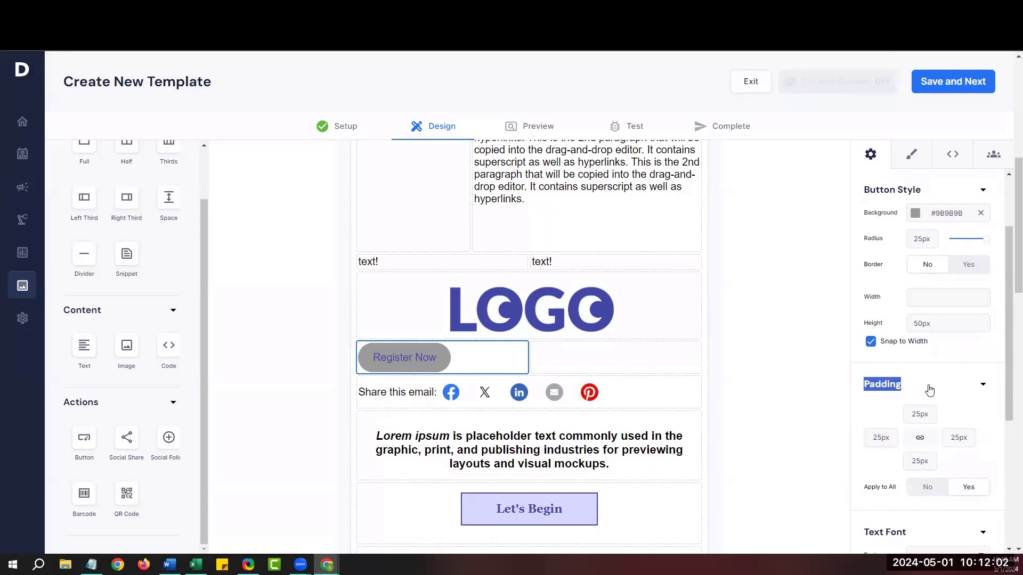
left_click_drag(1006, 385, 1007, 429)
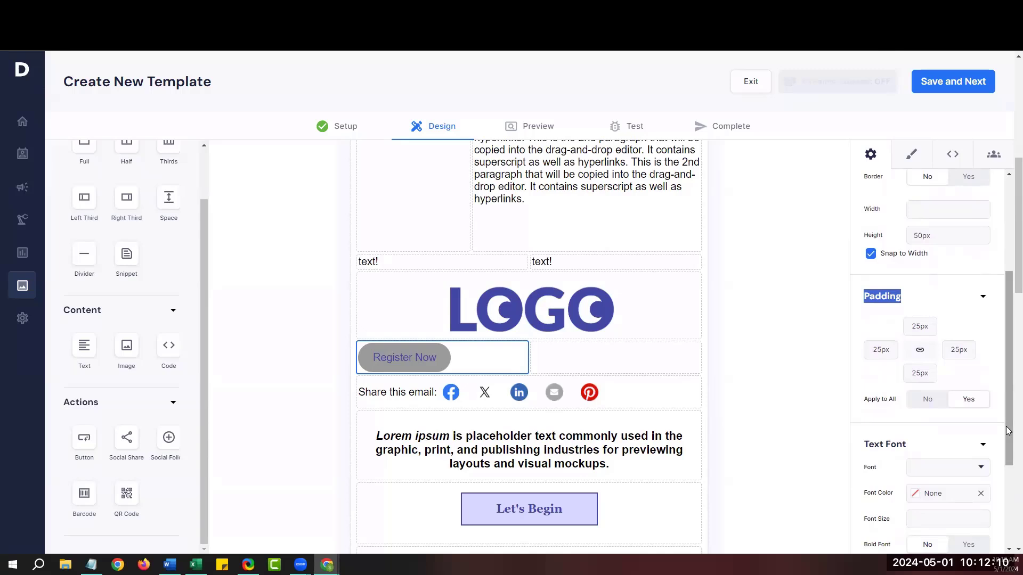
left_click(920, 326)
key("BackSpace")
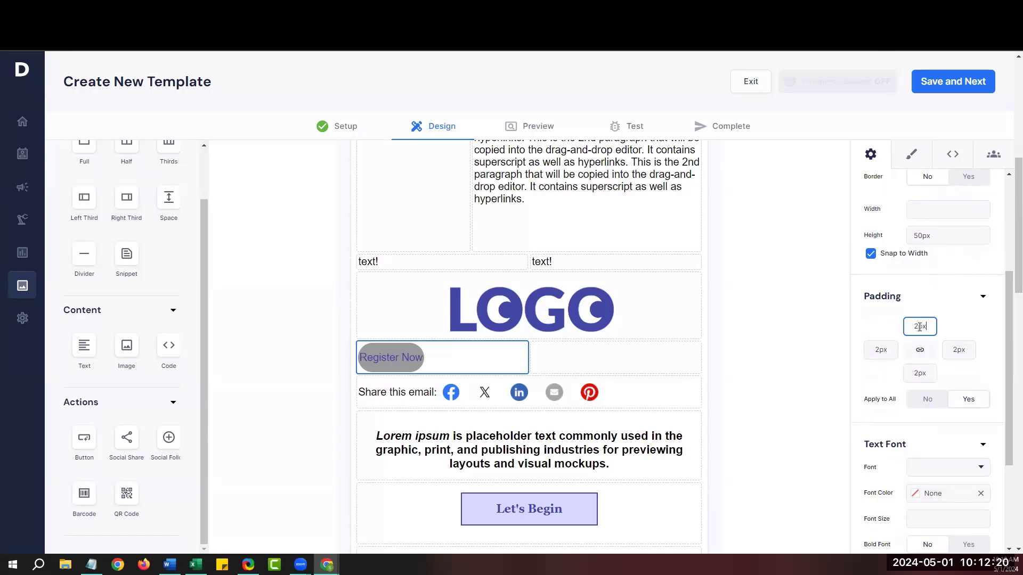
key("BackSpace")
type("30")
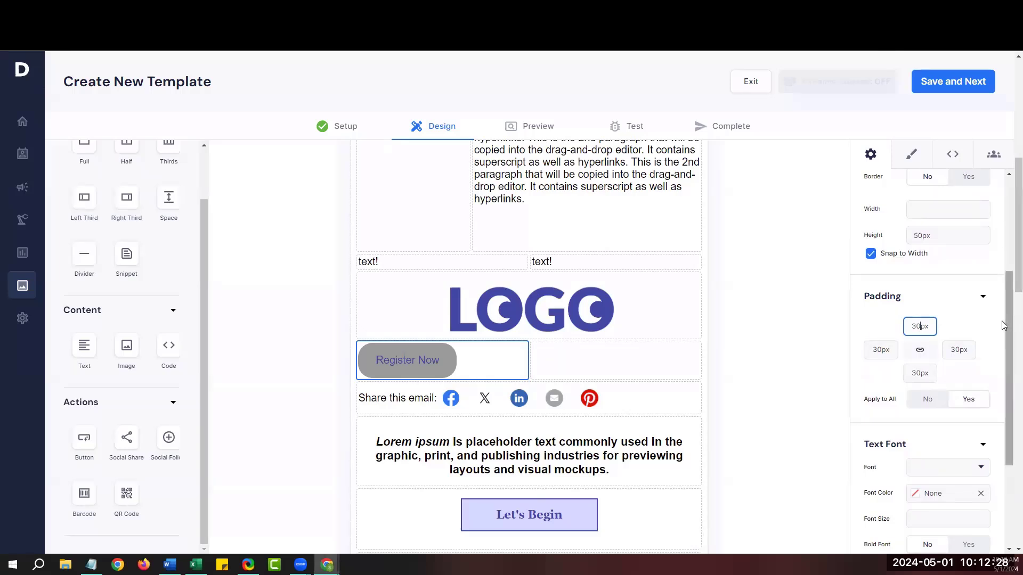
Set the Register Now button text font to Arial Black.
scroll(993, 330, "down", 3)
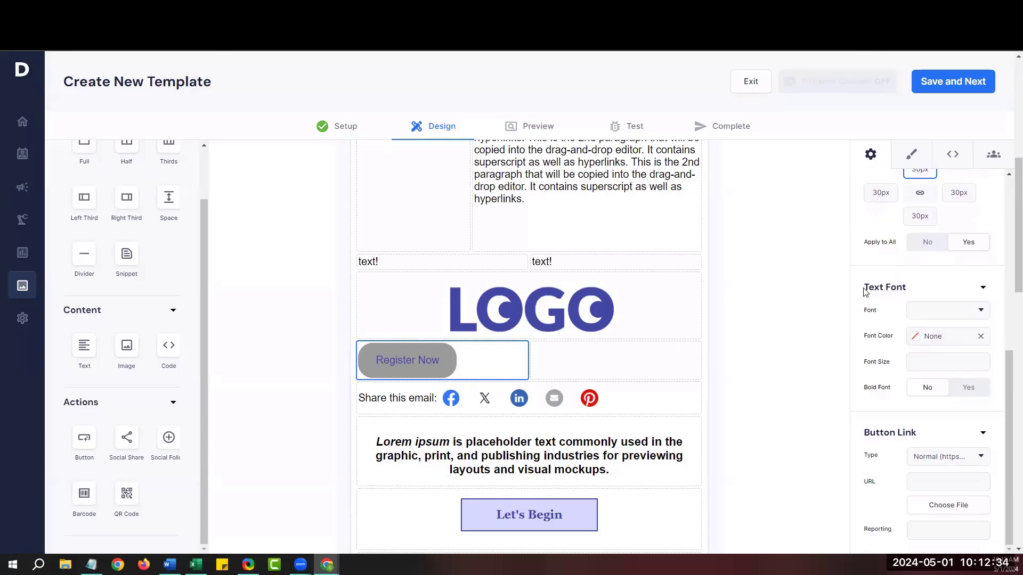
left_click(944, 314)
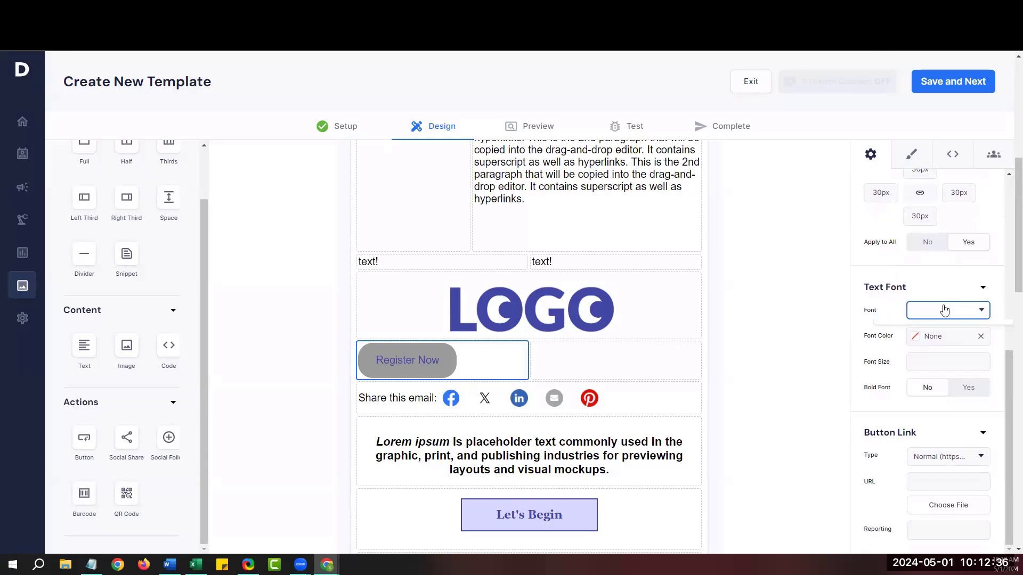
left_click(944, 366)
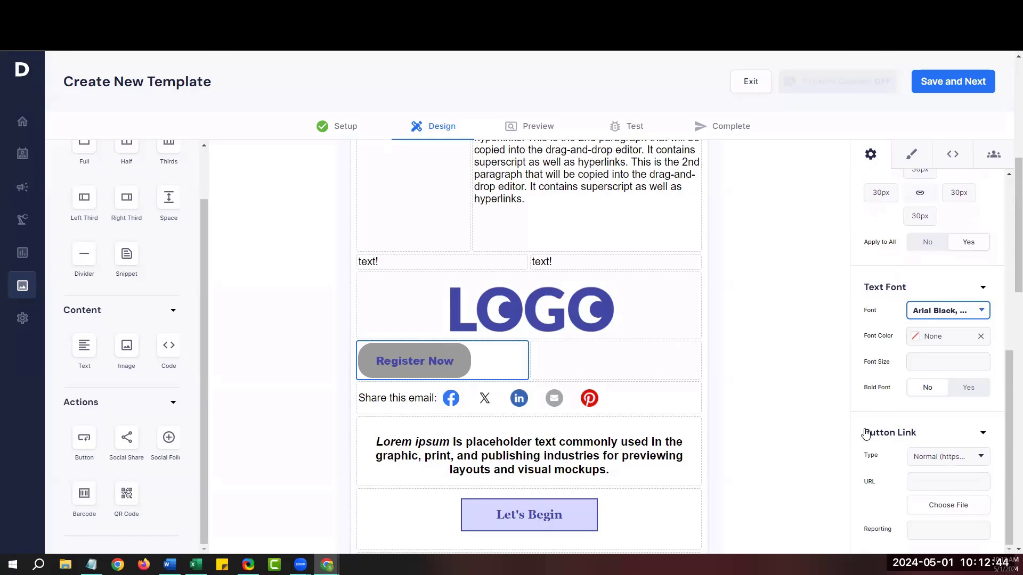
left_click_drag(863, 432, 920, 439)
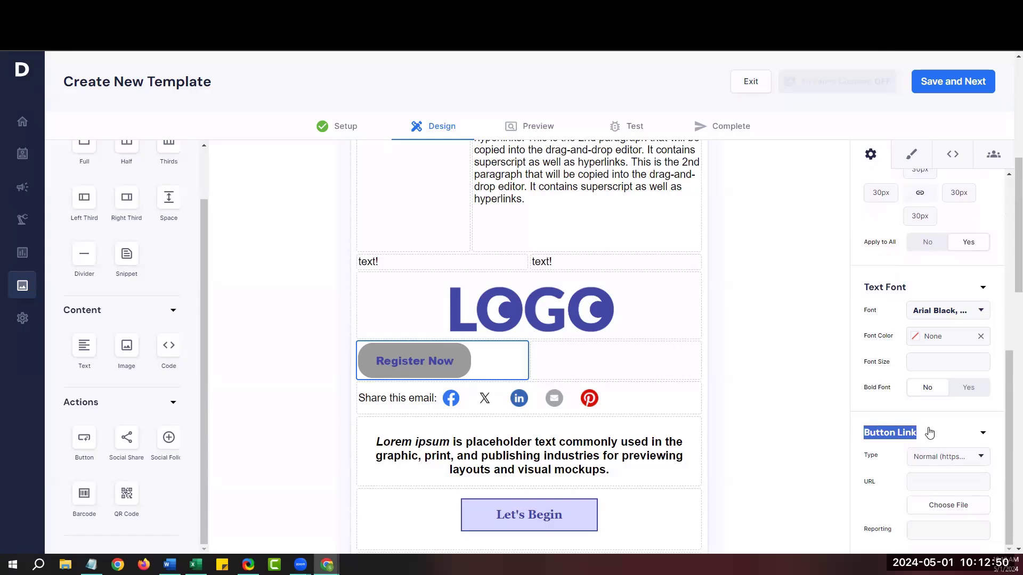
left_click(930, 479)
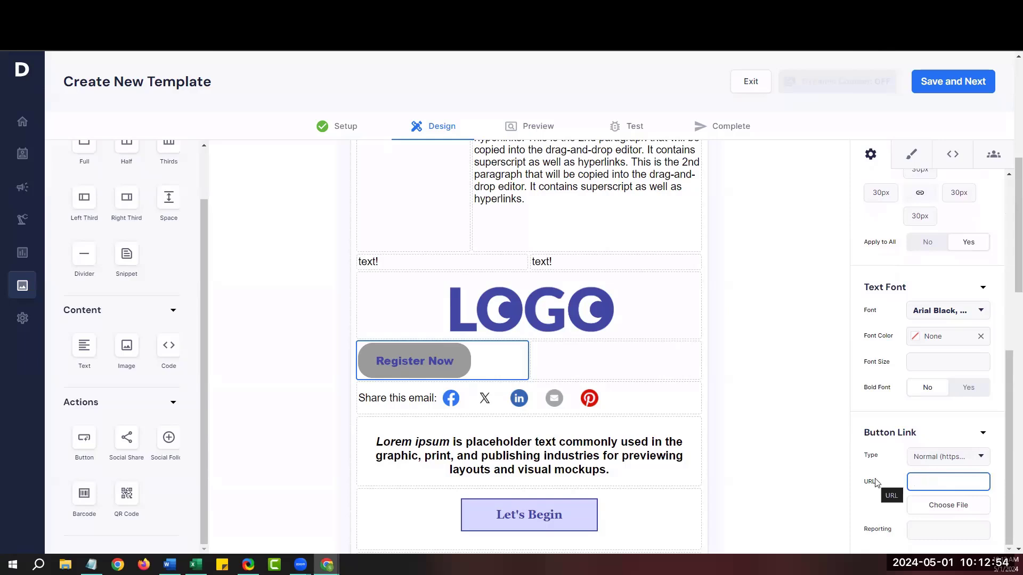
type("http://www.delivra.")
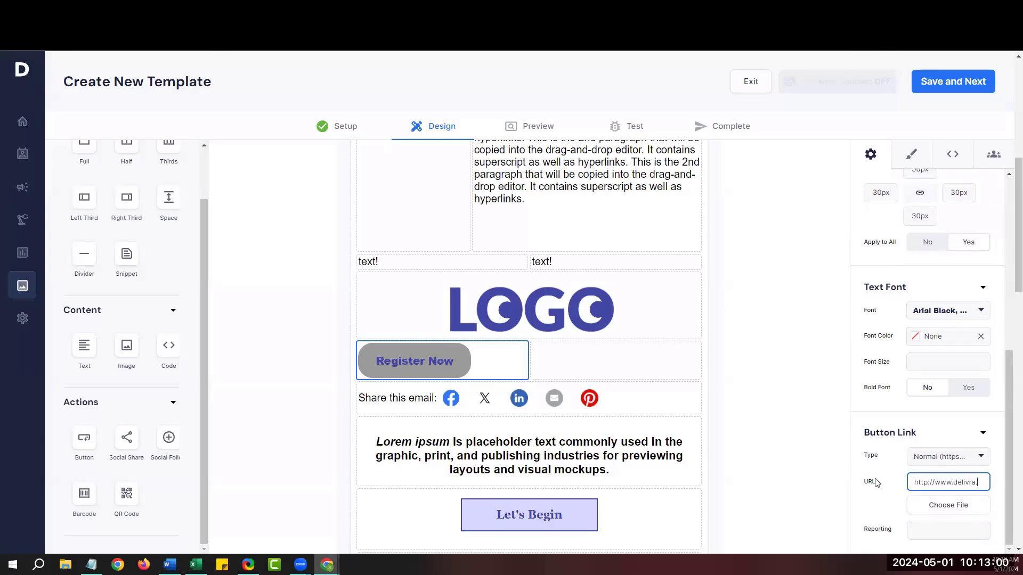
type("com")
left_click(685, 398)
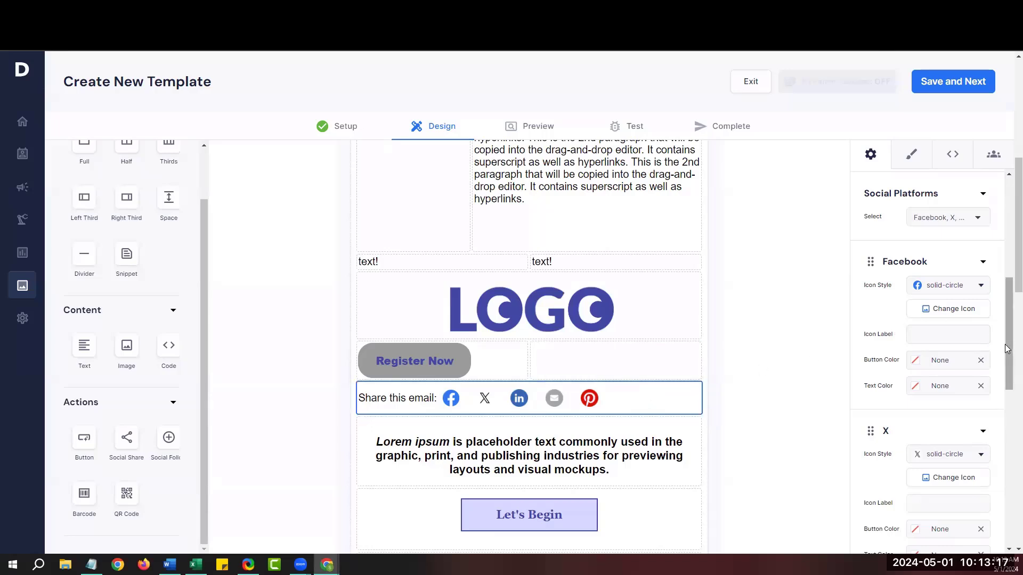
Set the share block's Title Position to Top, above the icons.
left_click_drag(1005, 344, 998, 270)
scroll(995, 266, "down", 1)
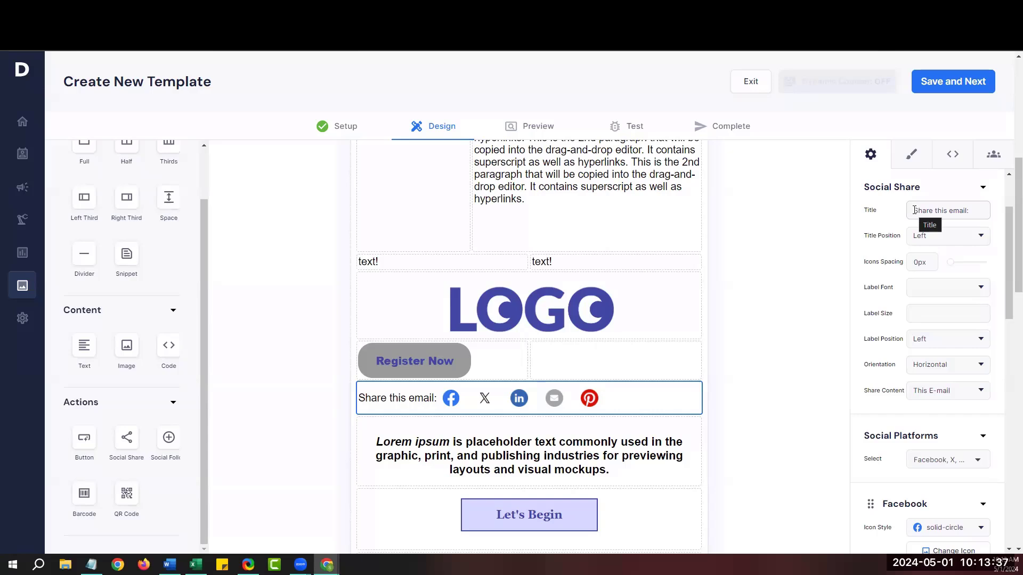
left_click(948, 240)
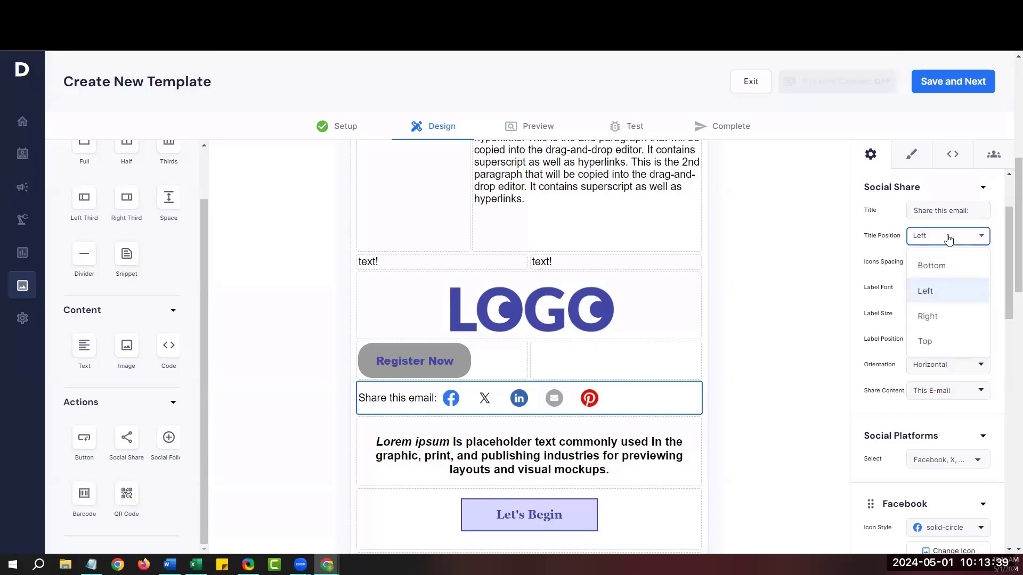
left_click(927, 341)
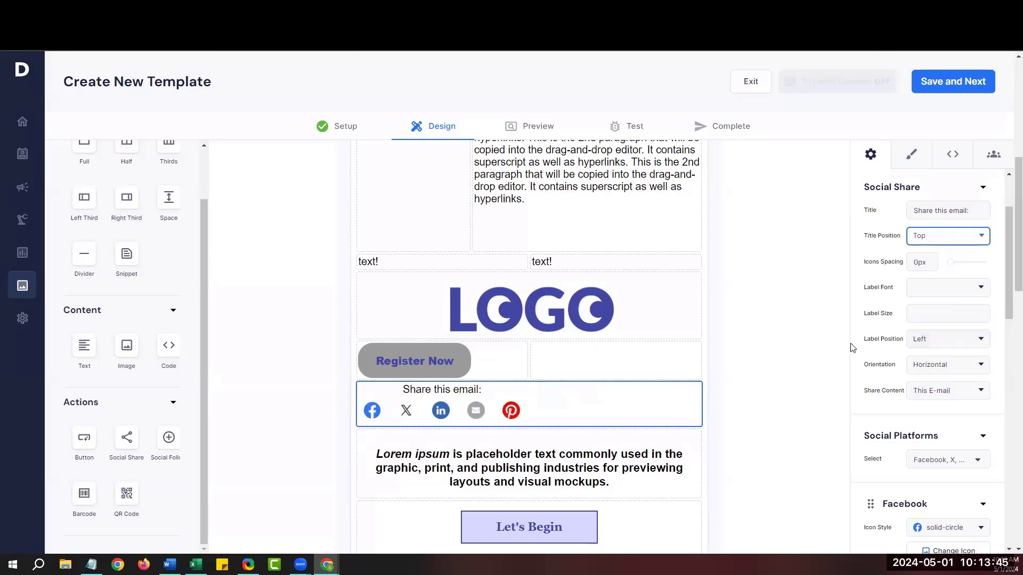
Give the share labels Century Gothic font, 15px size, and Right position.
left_click_drag(859, 291, 899, 297)
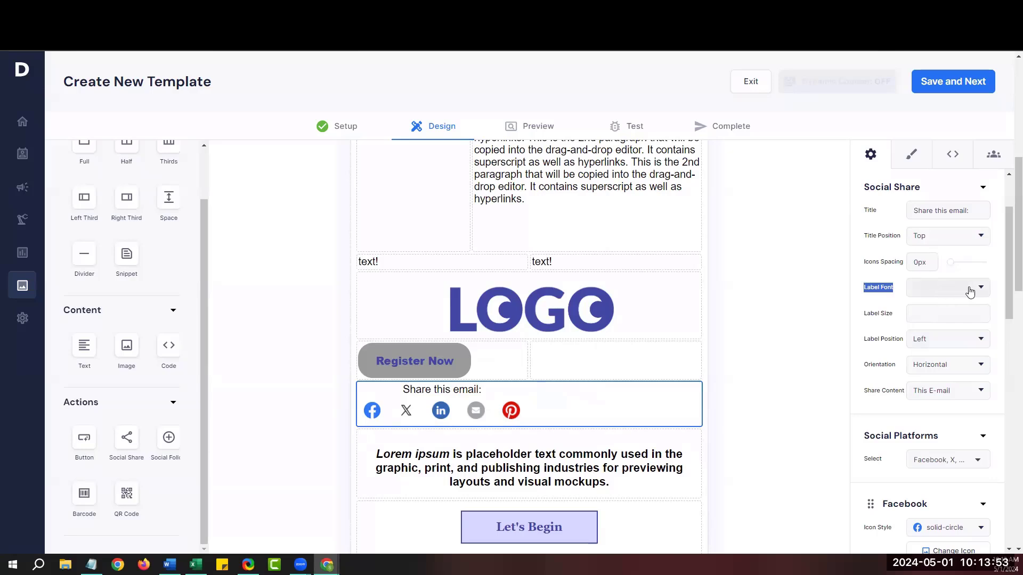
left_click(970, 290)
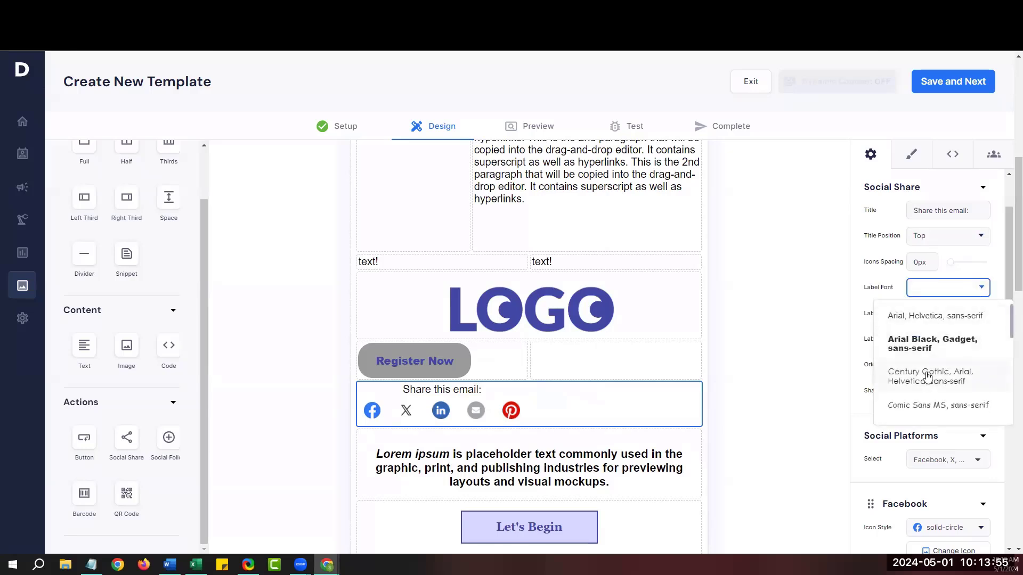
left_click(927, 377)
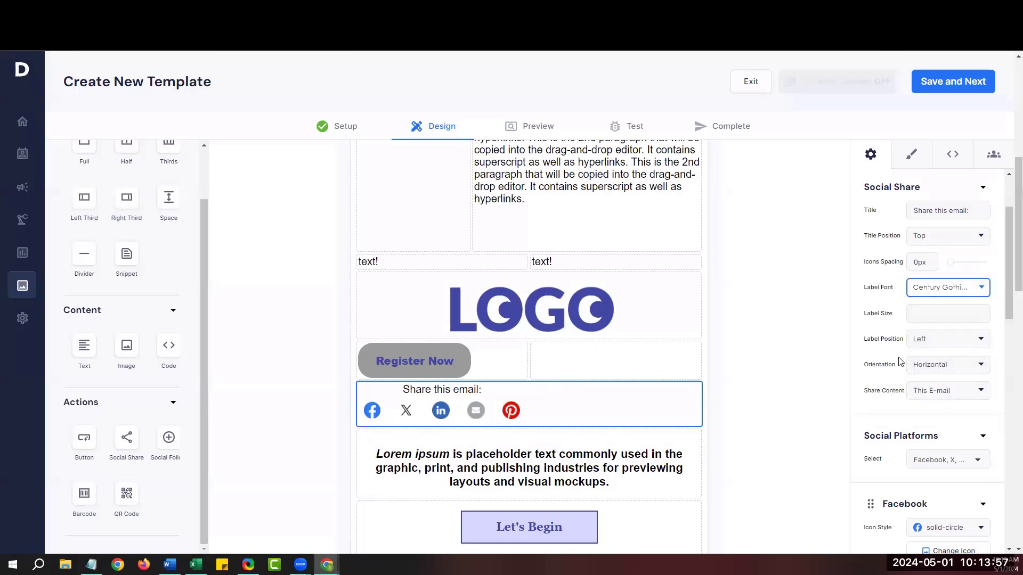
left_click(917, 311)
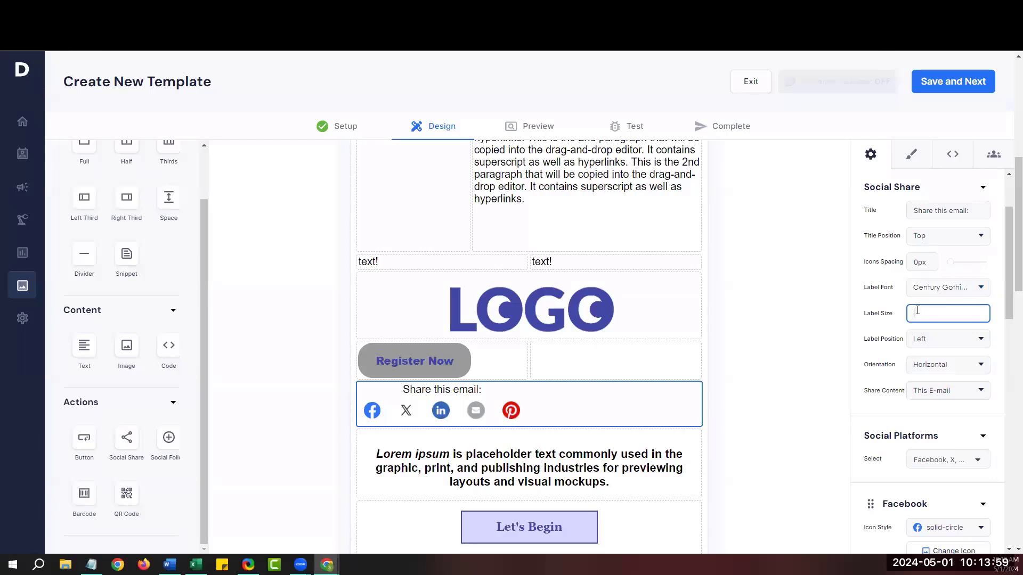
type("15")
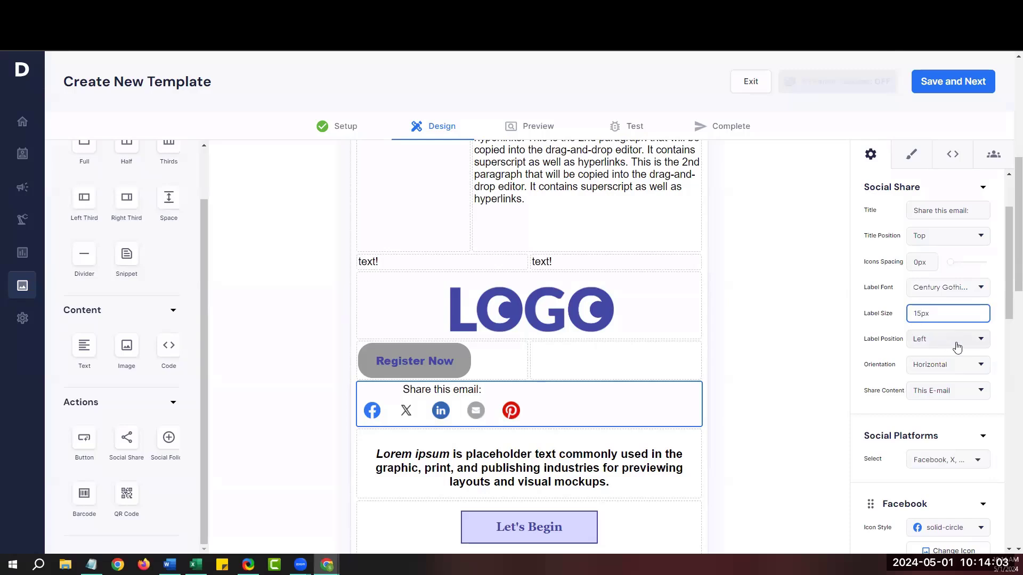
left_click(971, 341)
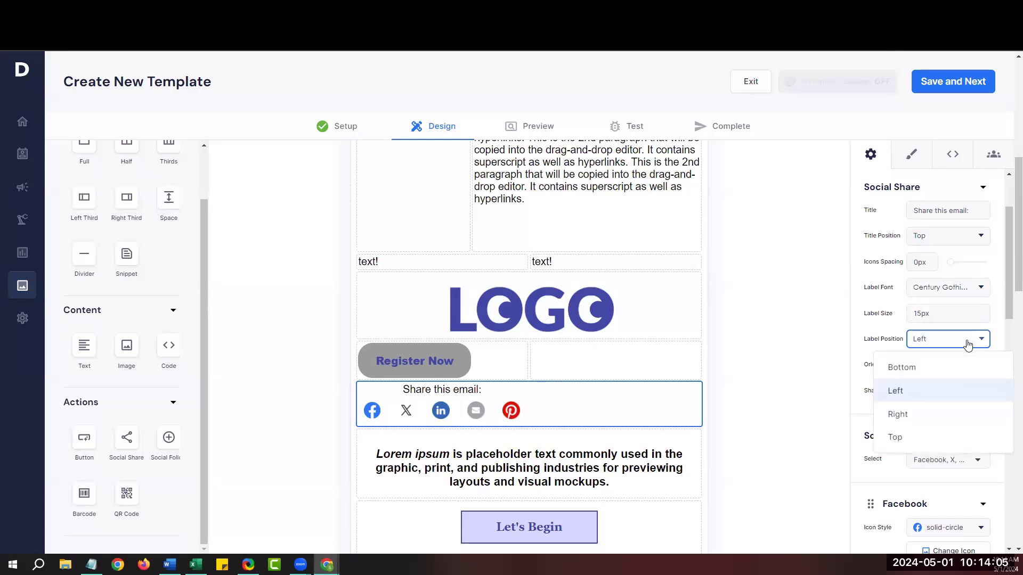
left_click(917, 414)
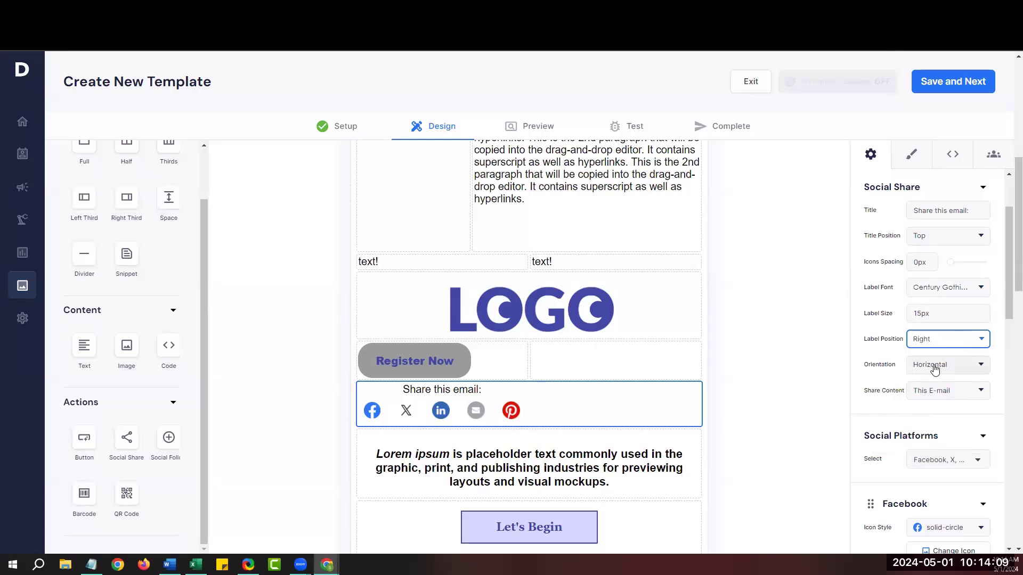
Try Vertical icon orientation, then switch back to Horizontal.
left_click(965, 366)
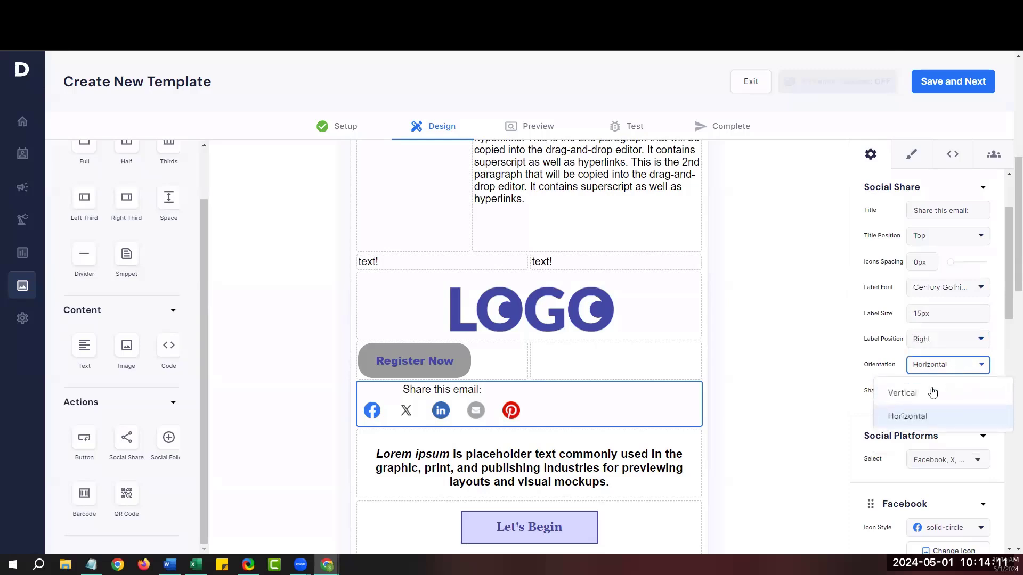
left_click(929, 395)
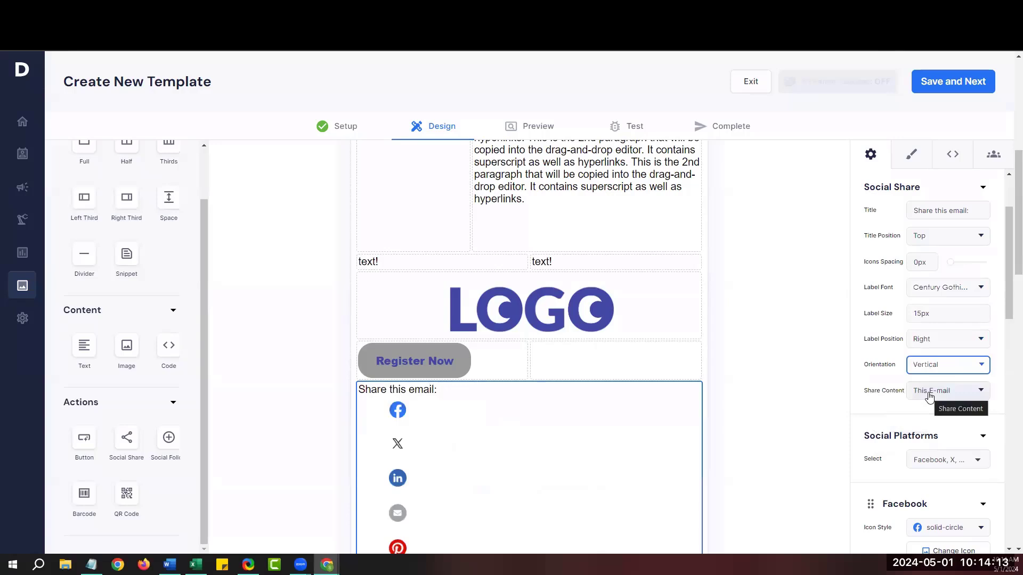
left_click(949, 370)
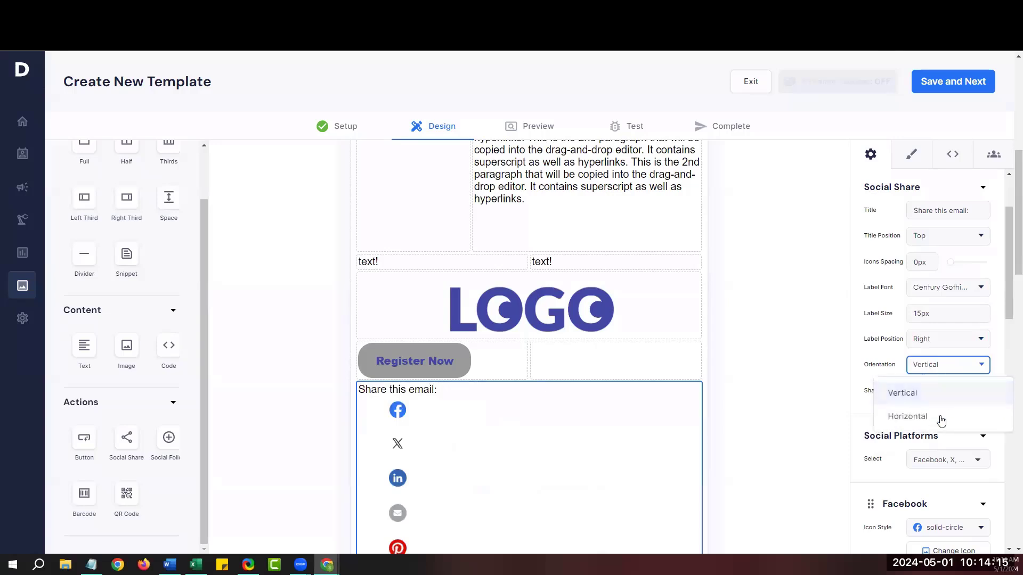
left_click(939, 419)
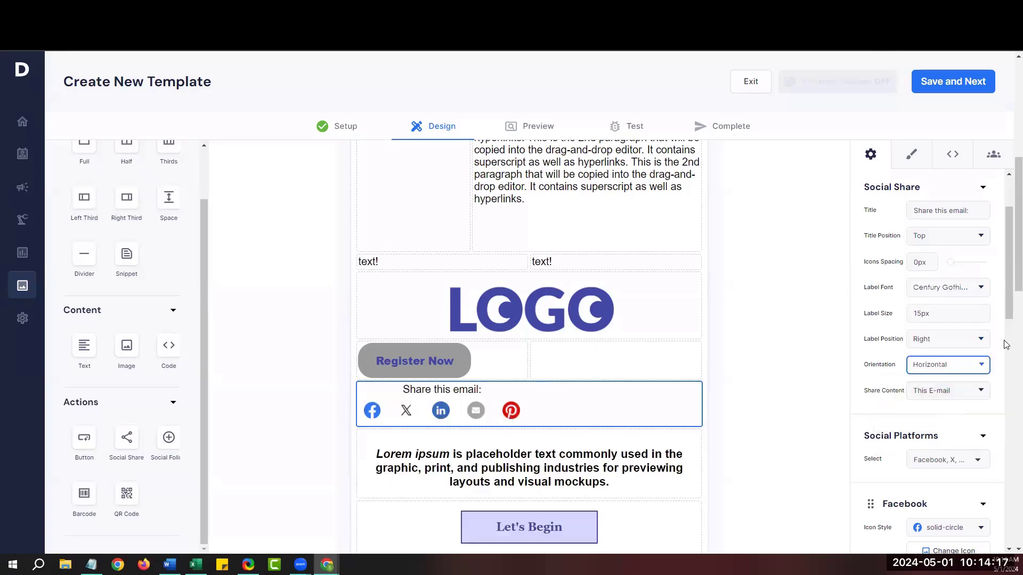
scroll(1007, 324, "down", 3)
Review the included platforms, then enter 'Facebook' as the Facebook icon's label.
scroll(1007, 322, "down", 2)
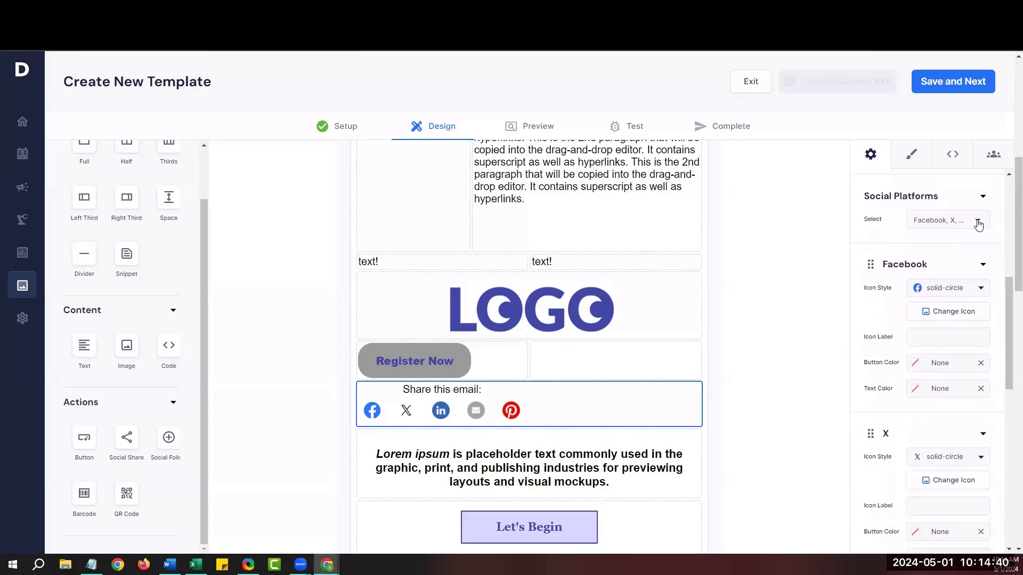
left_click(978, 222)
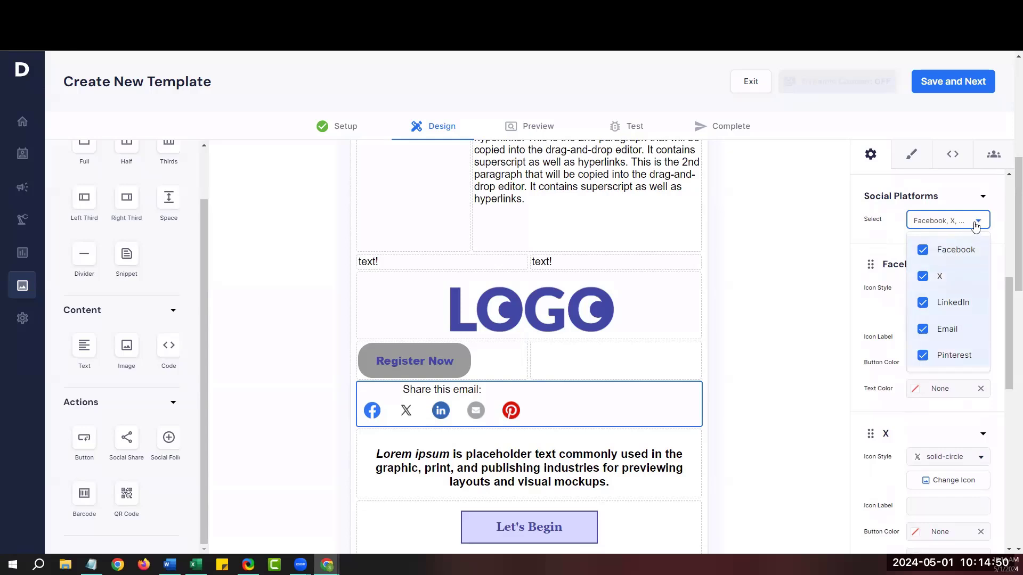
left_click(976, 225)
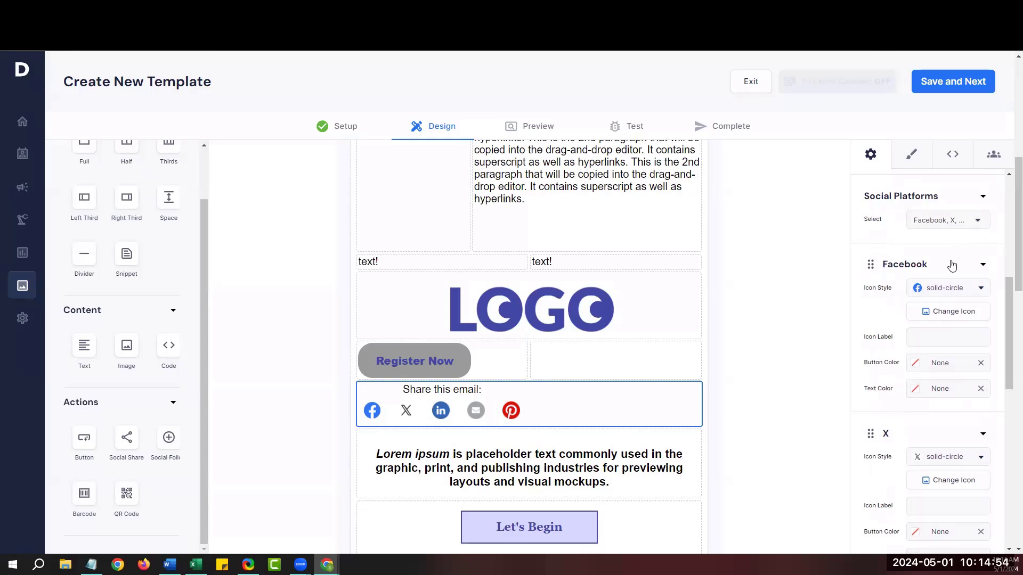
left_click_drag(1009, 288, 1008, 293)
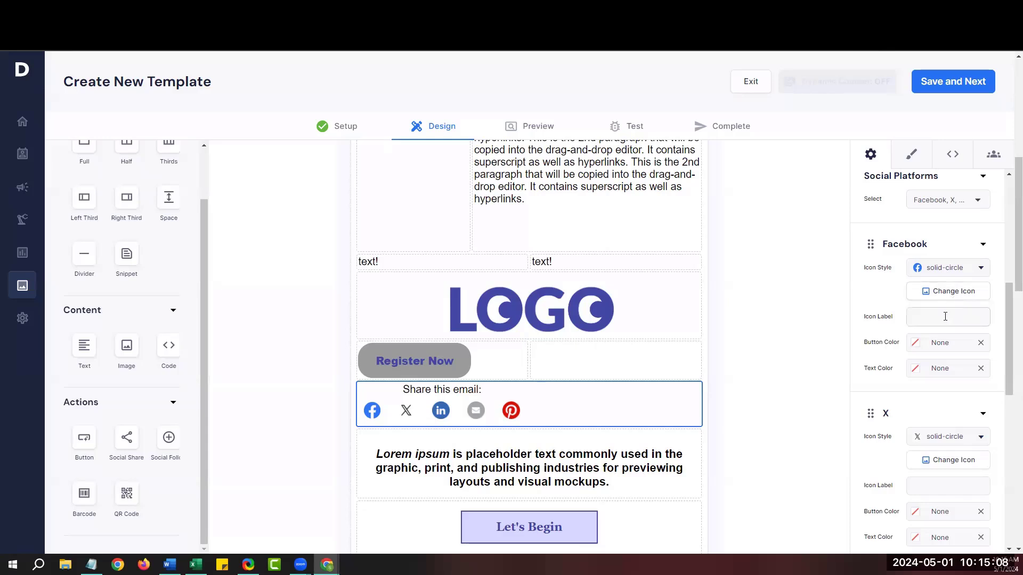
left_click(945, 316)
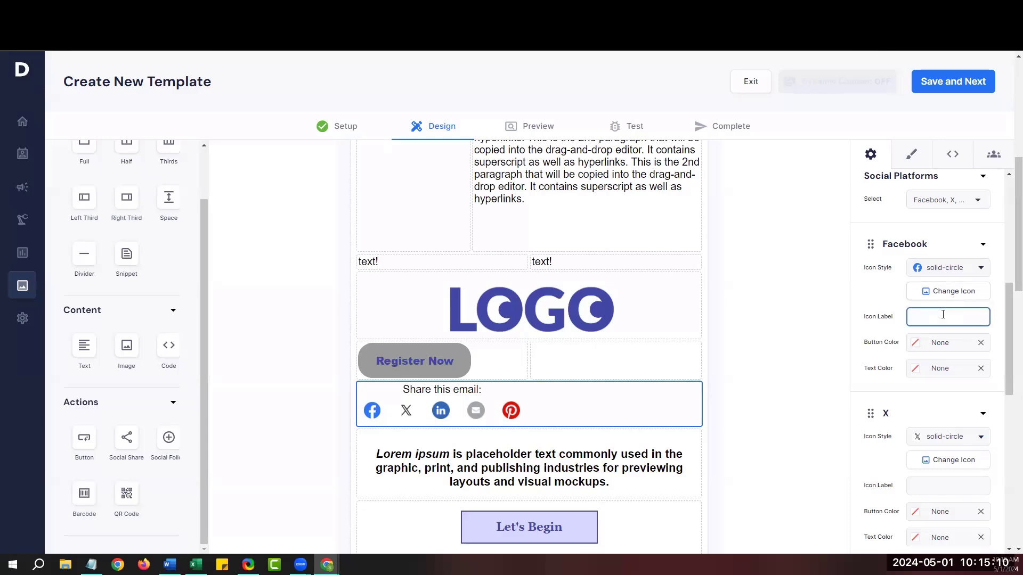
type("Facebook")
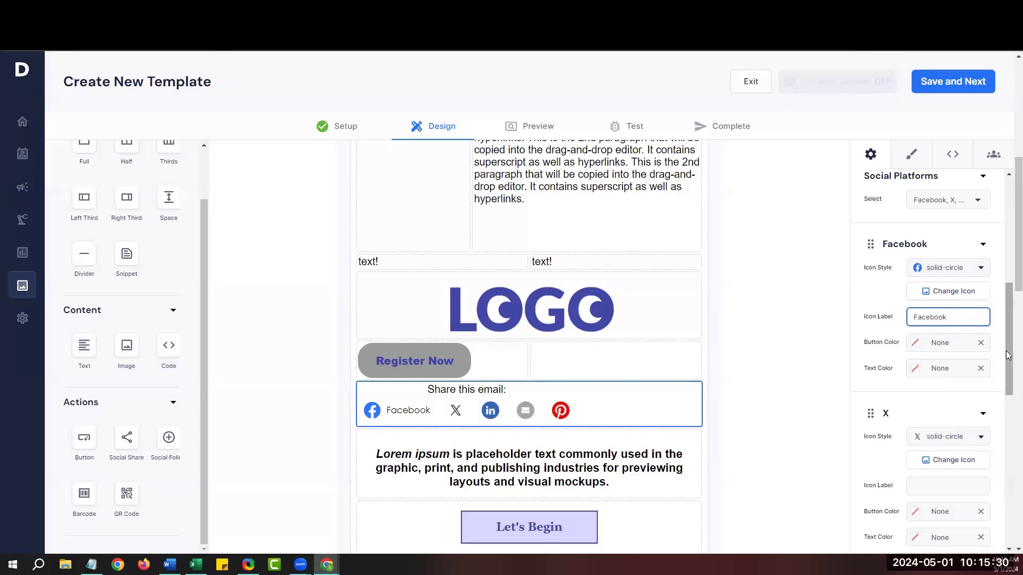
left_click_drag(1008, 357, 1004, 408)
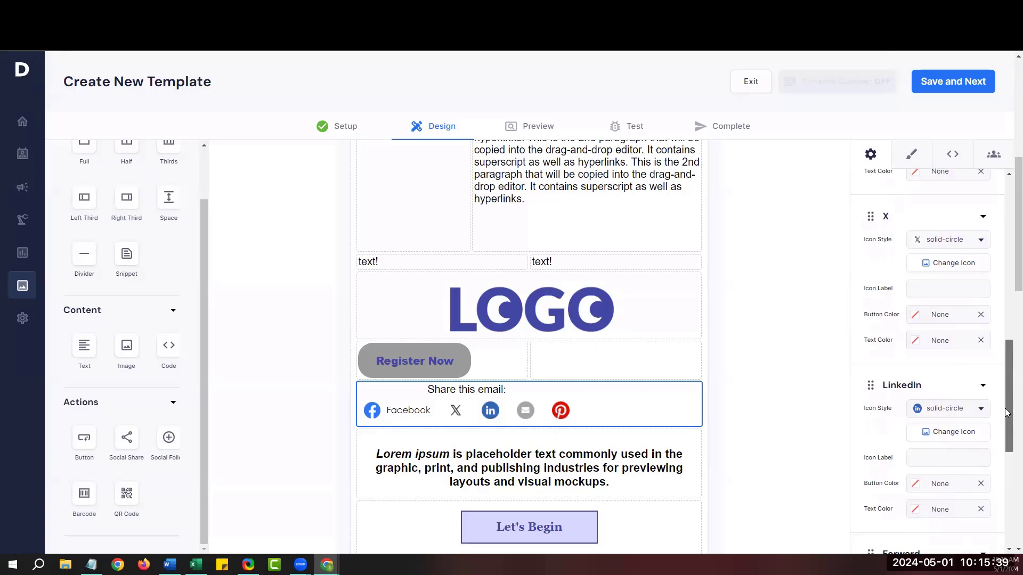
left_click_drag(1004, 408, 1006, 239)
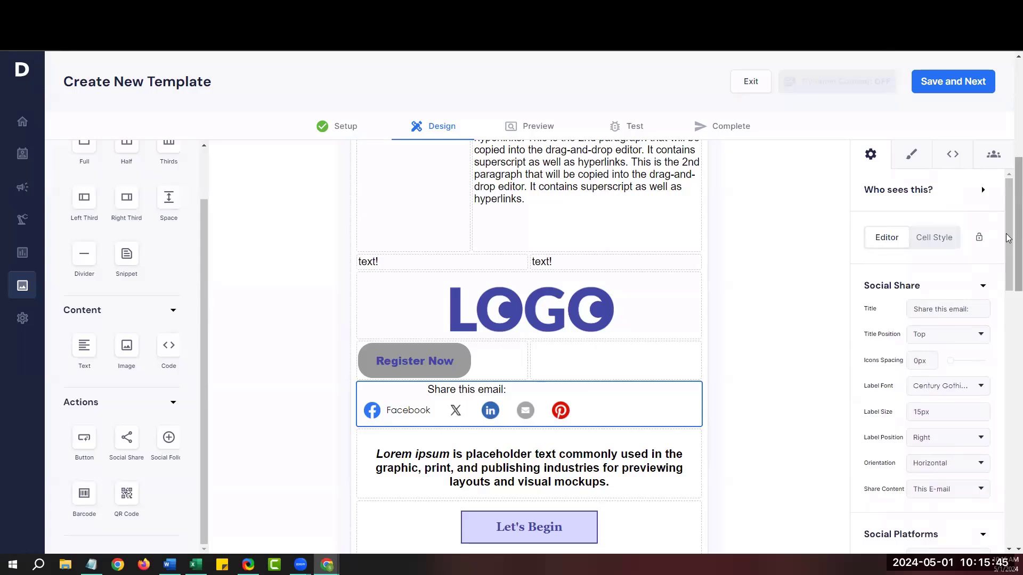
Review template styles: Georgia 22px headers, Arial 18px body, and #D8D6FF buttons.
left_click(912, 160)
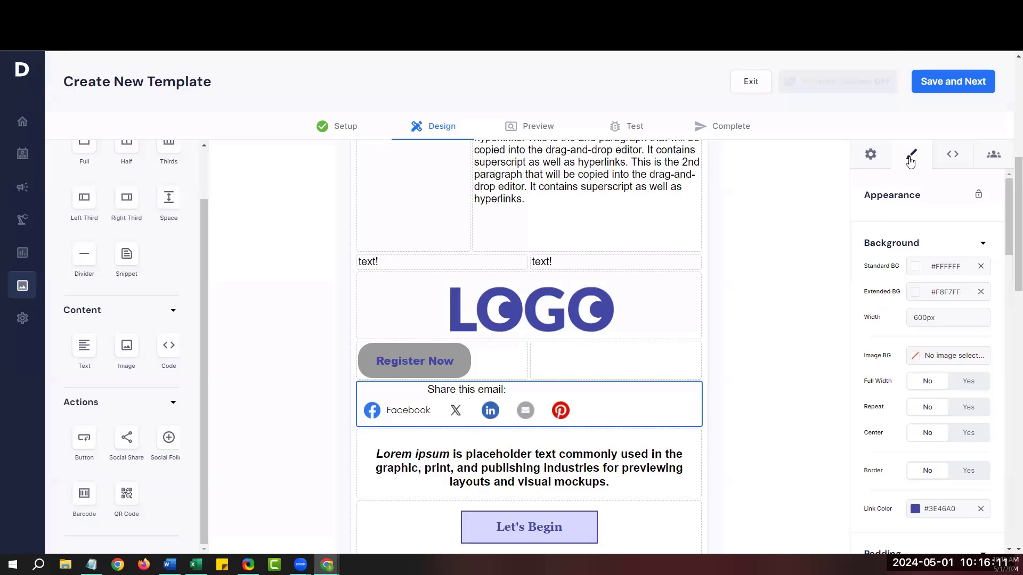
scroll(1006, 250, "down", 2)
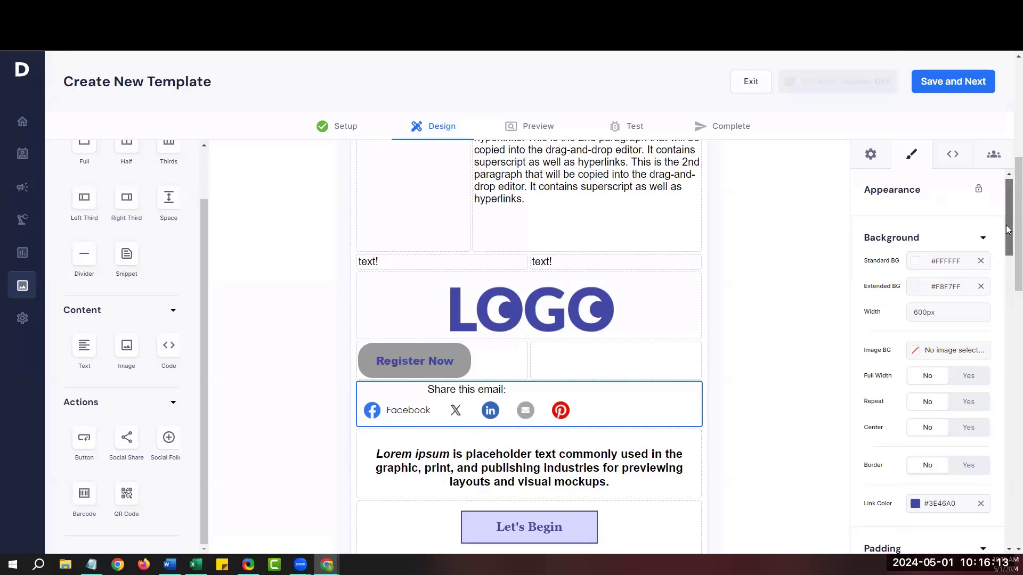
left_click_drag(1007, 254, 1008, 320)
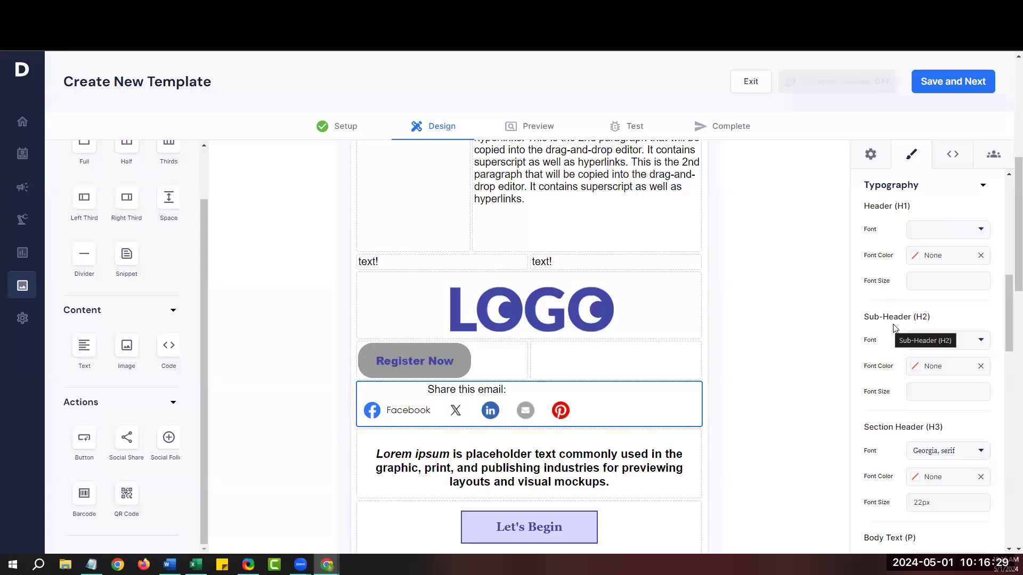
left_click_drag(1004, 327, 1003, 412)
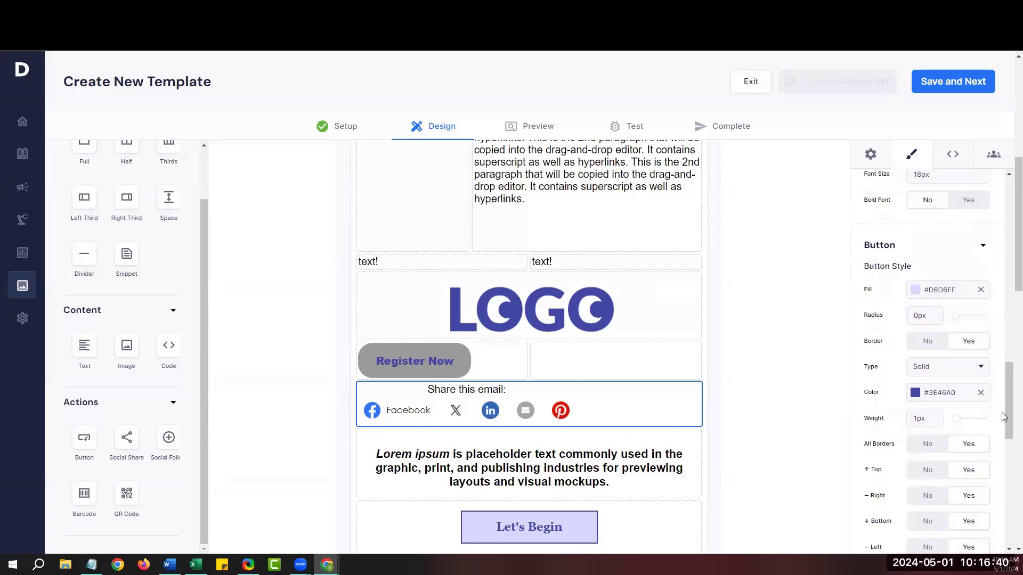
Save the design and scroll through the email preview to check the share block.
left_click(949, 83)
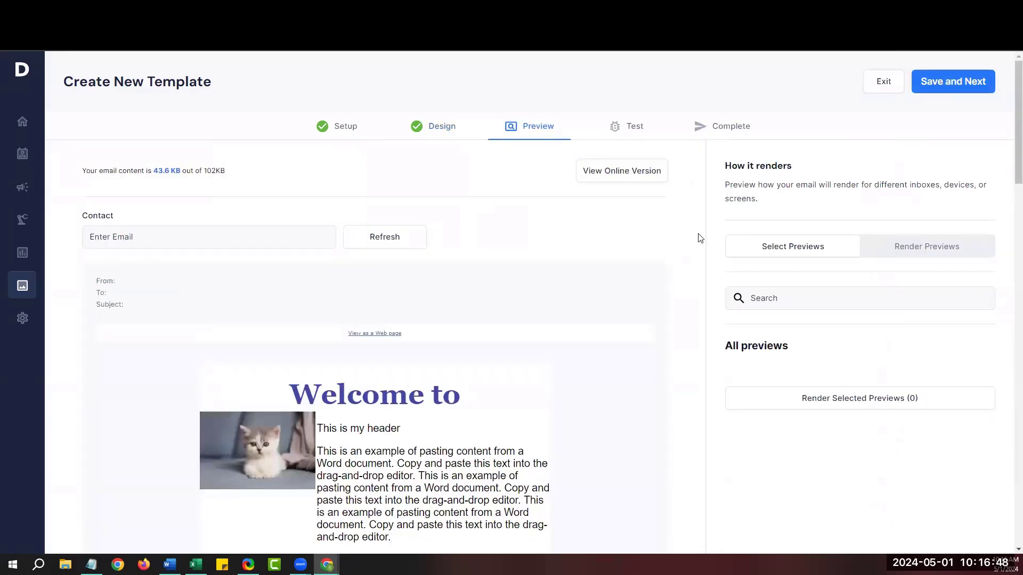
scroll(675, 279, "down", 3)
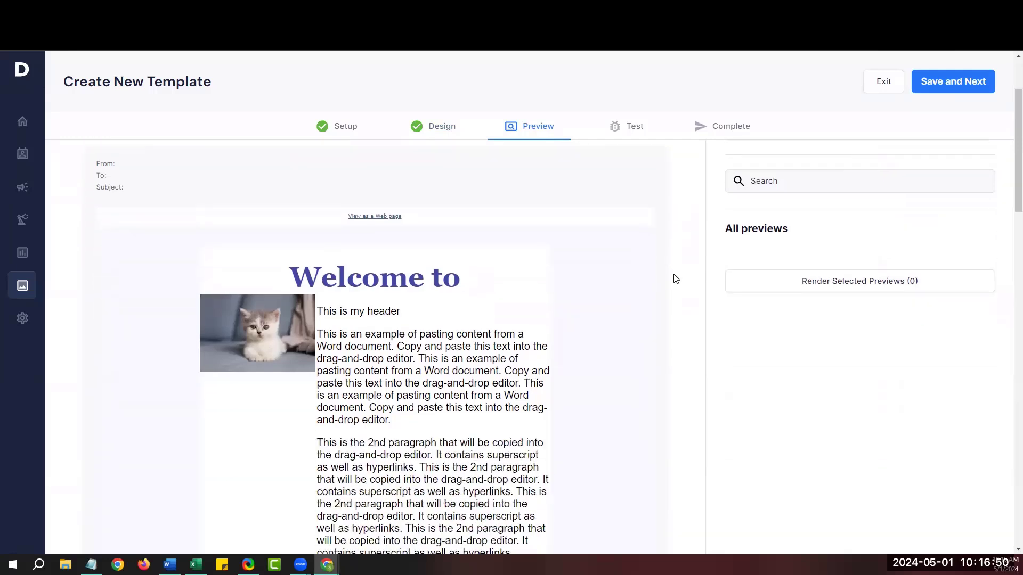
scroll(676, 278, "down", 3)
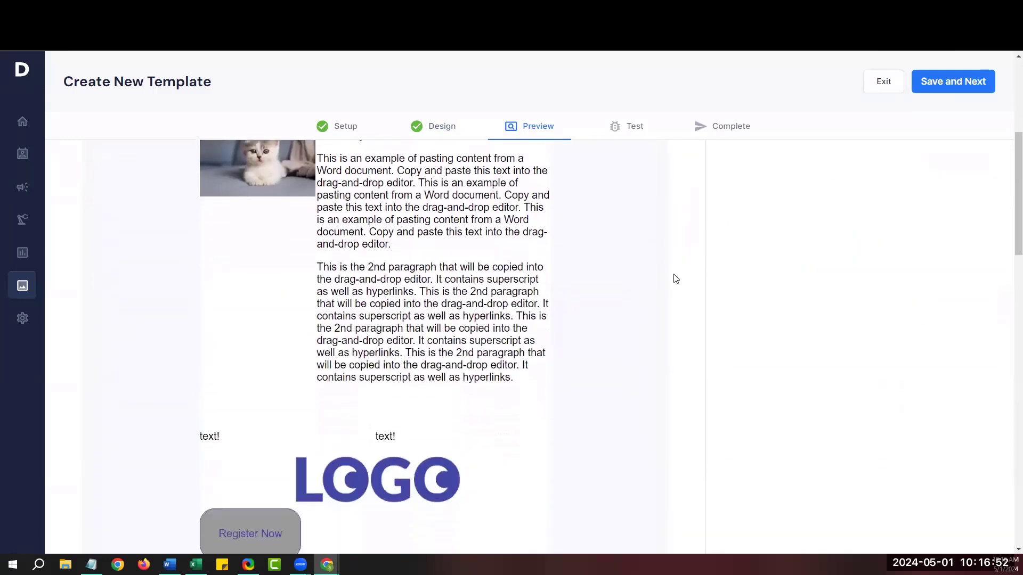
scroll(675, 279, "down", 2)
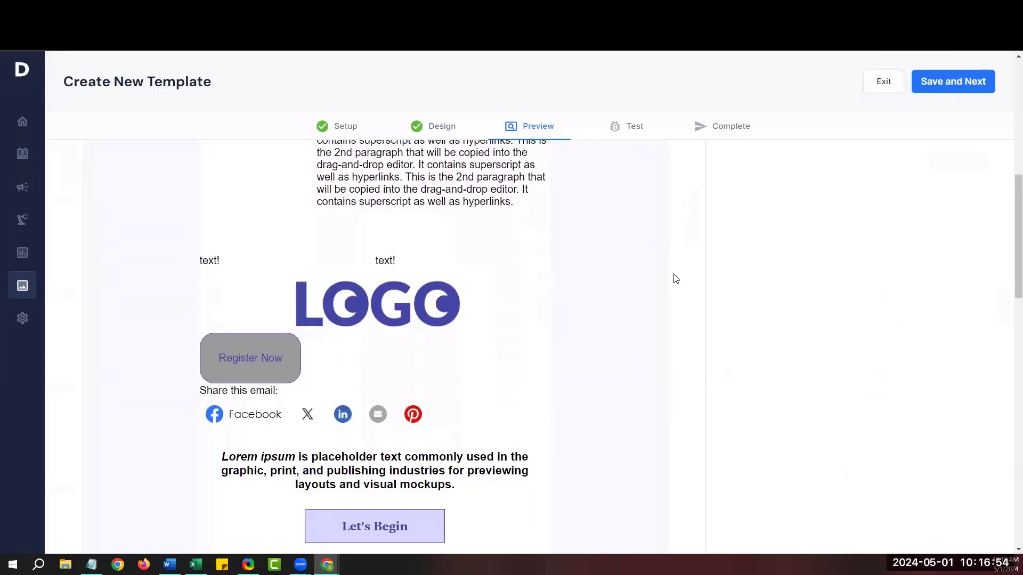
scroll(675, 279, "up", 10)
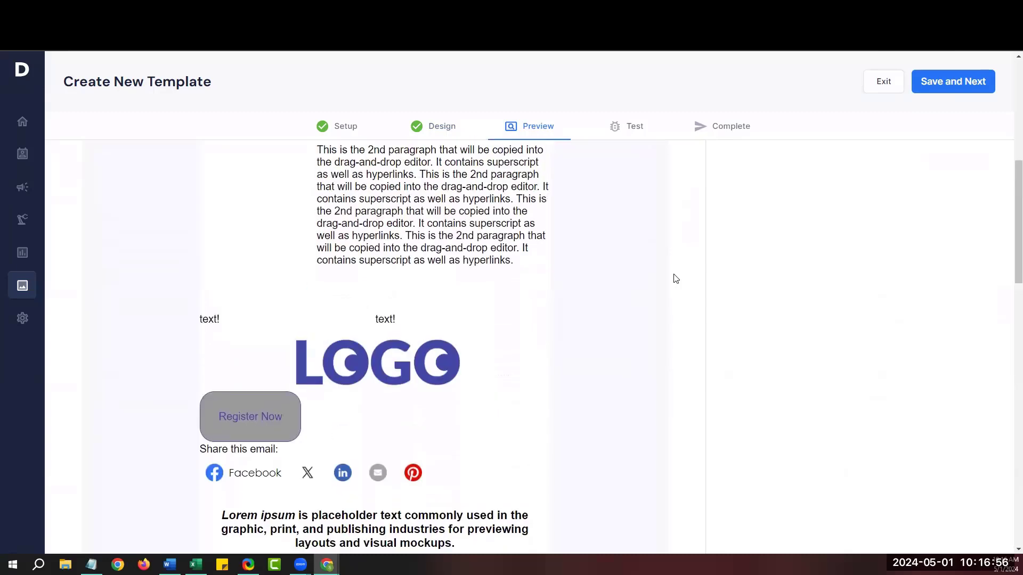
scroll(676, 279, "up", 2)
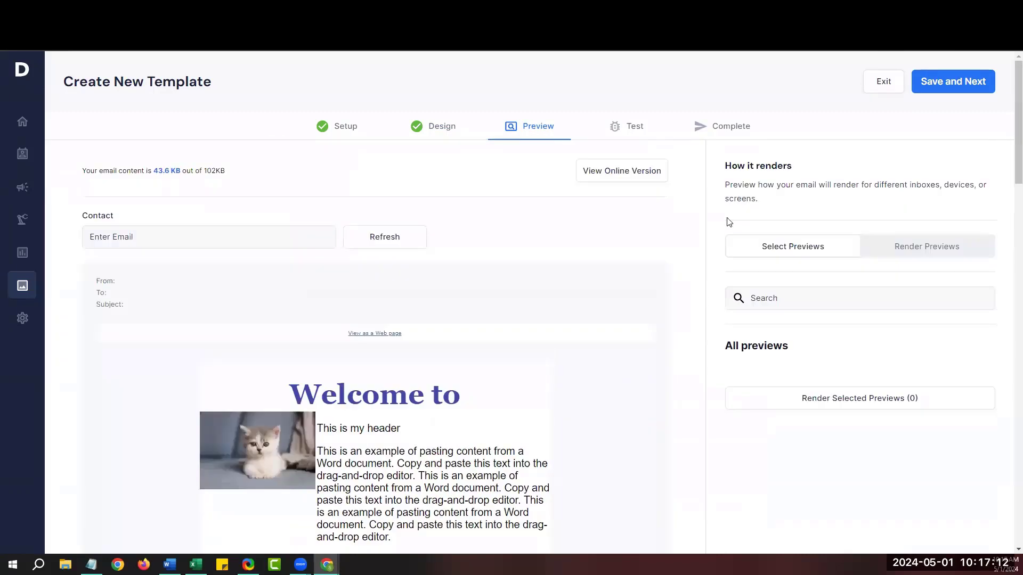
Advance past Preview, send a test, and reach the Complete step with Draft status.
left_click(942, 90)
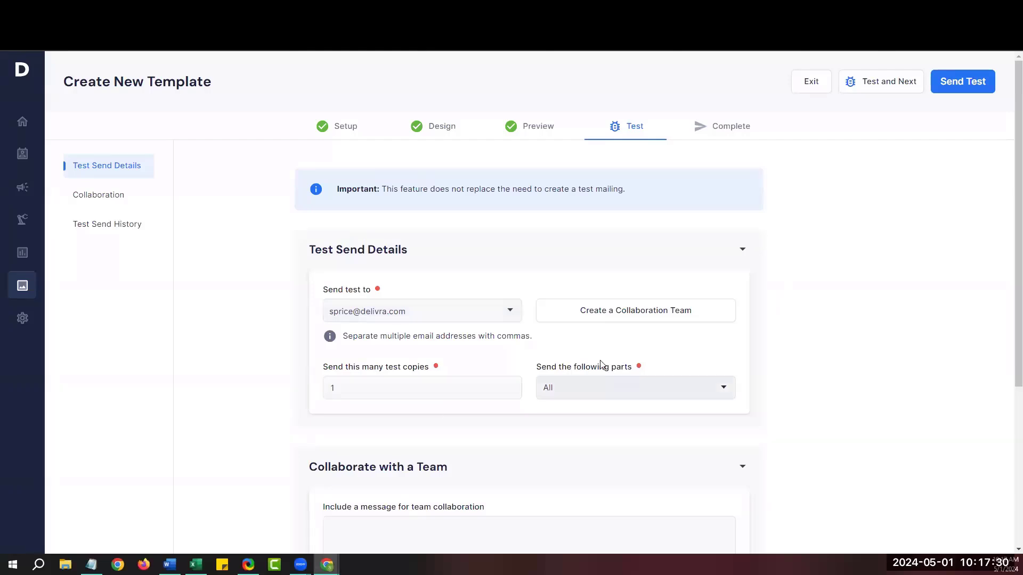
left_click(904, 84)
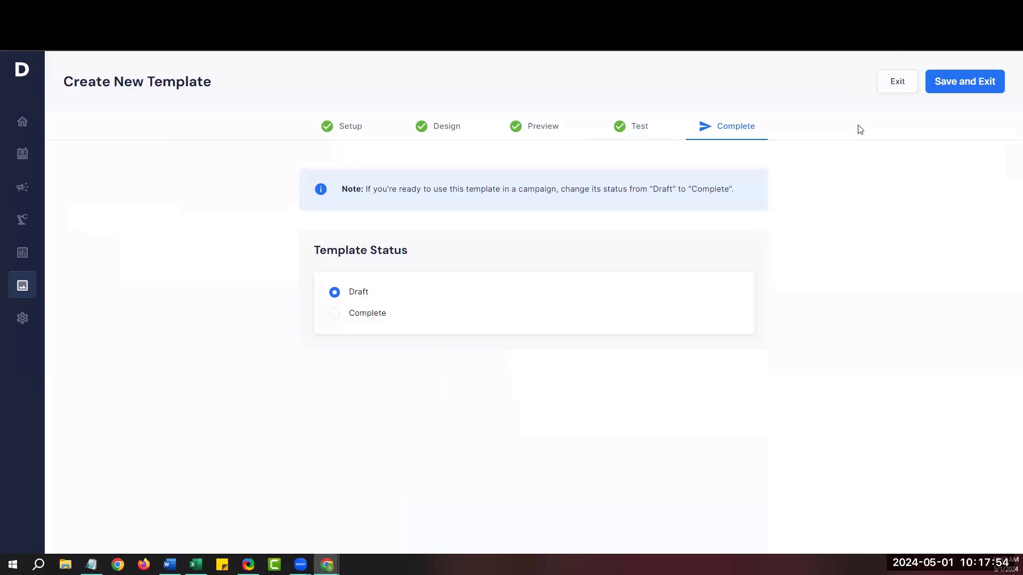
Exit the editor and reopen the newest draft template at its Complete step.
left_click(897, 84)
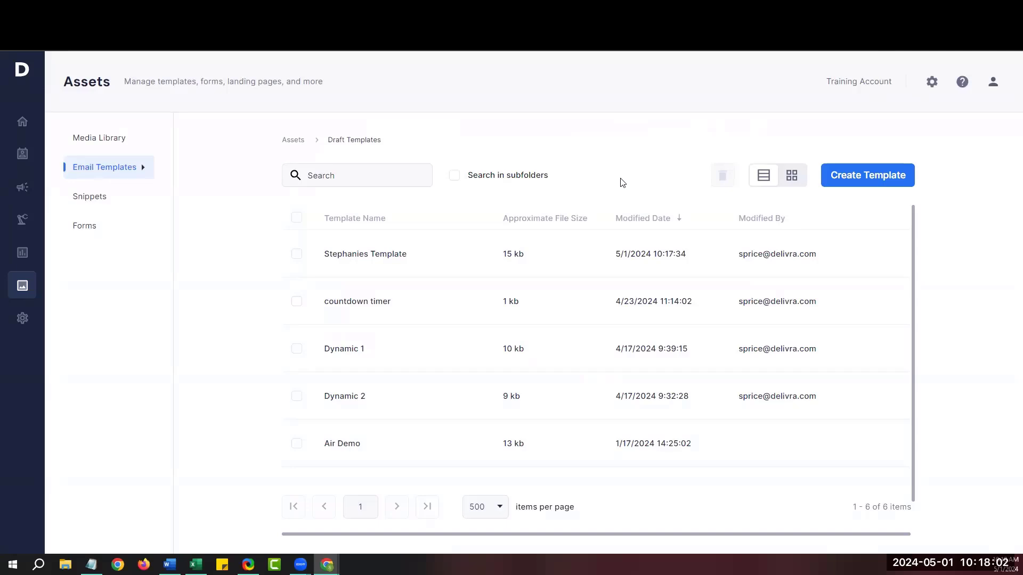
mouse_move(614, 251)
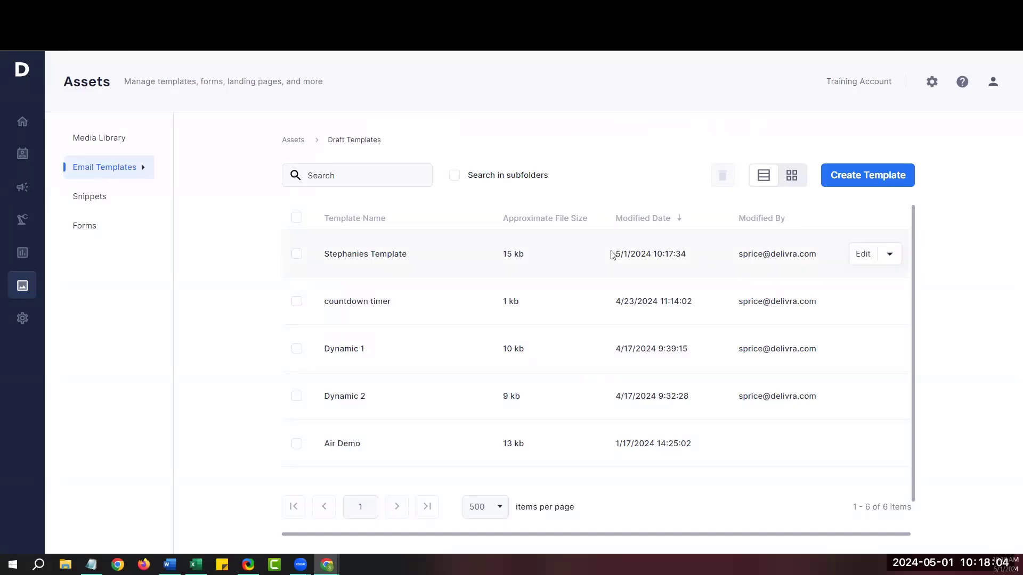
left_click(863, 255)
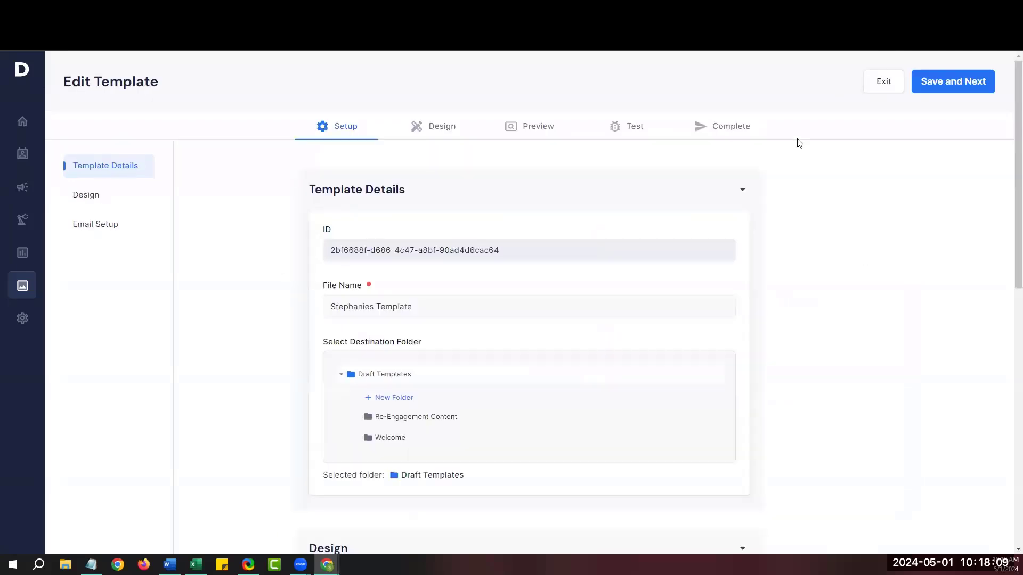
left_click(727, 129)
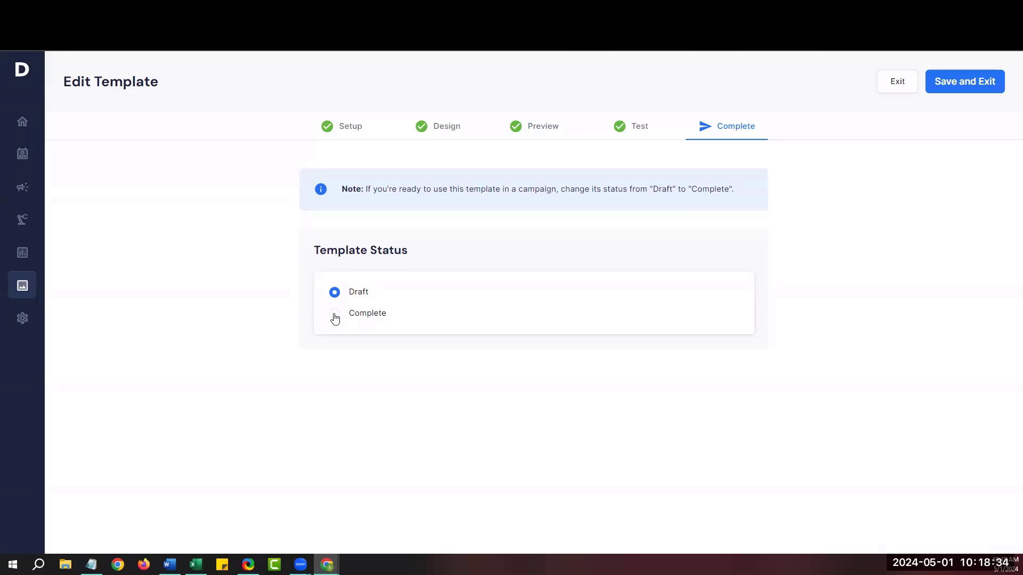
Mark the template Complete, save it under the new file name 'New template', and exit the editor.
left_click(334, 317)
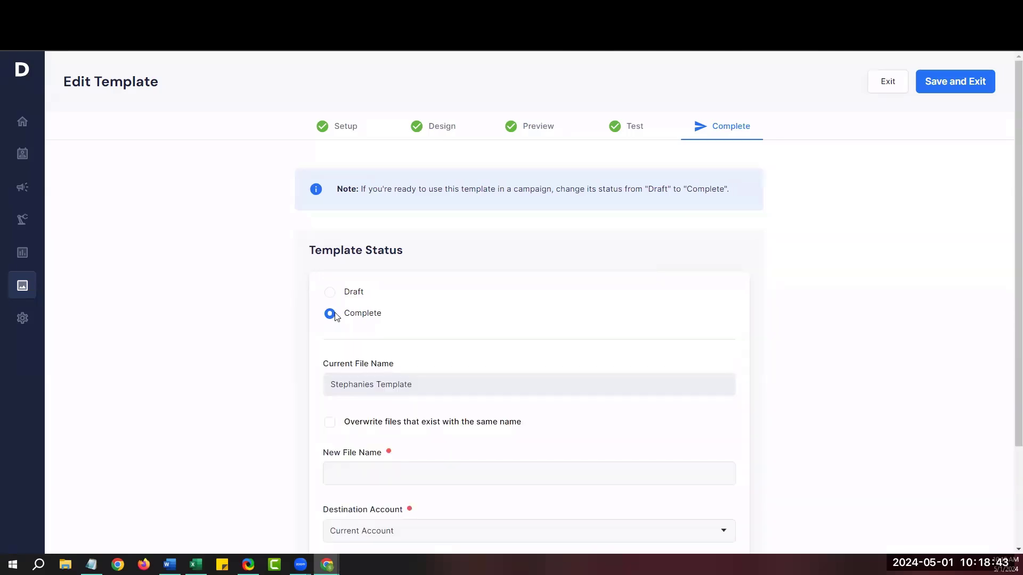
left_click(356, 473)
type("New template")
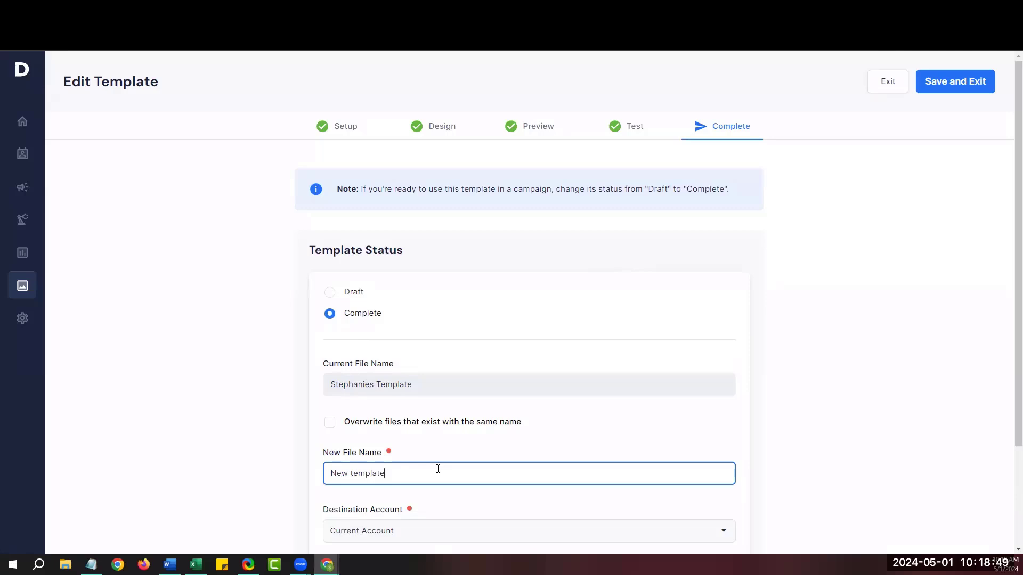
left_click(948, 84)
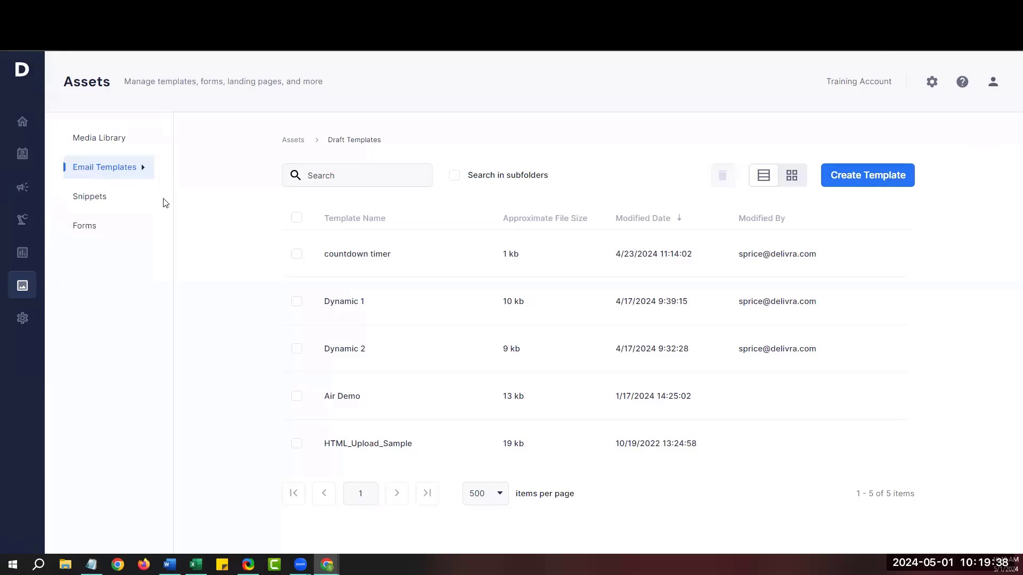
From the Campaigns list, start creating a new campaign.
left_click(22, 188)
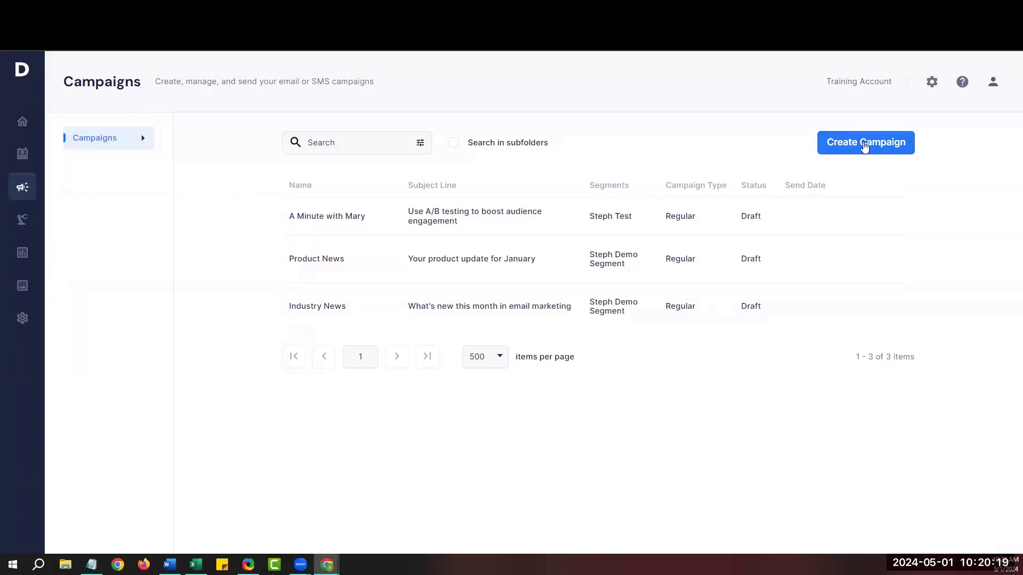
left_click(865, 152)
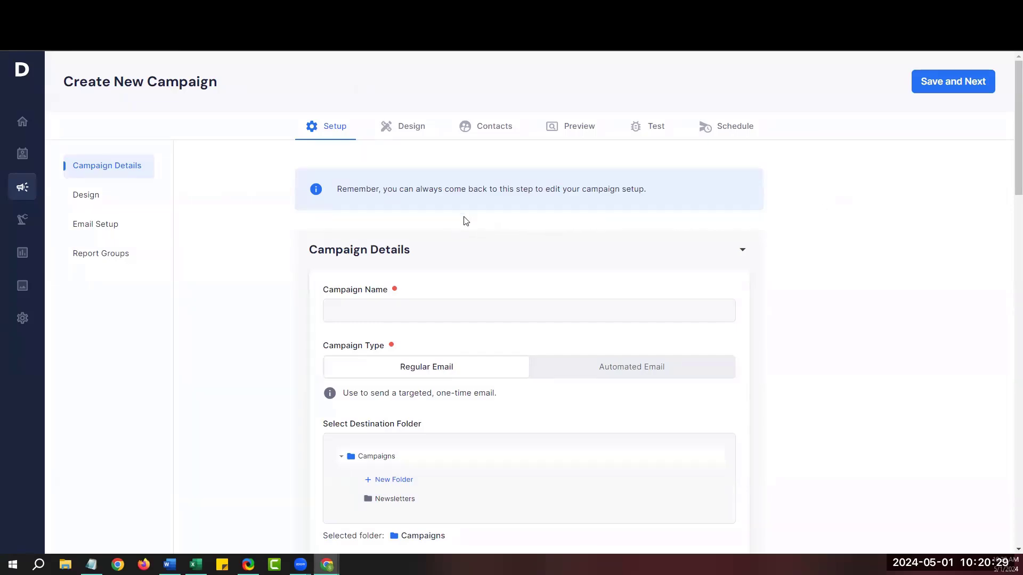
Enter 'Product News' as the campaign name.
scroll(466, 221, "down", 1)
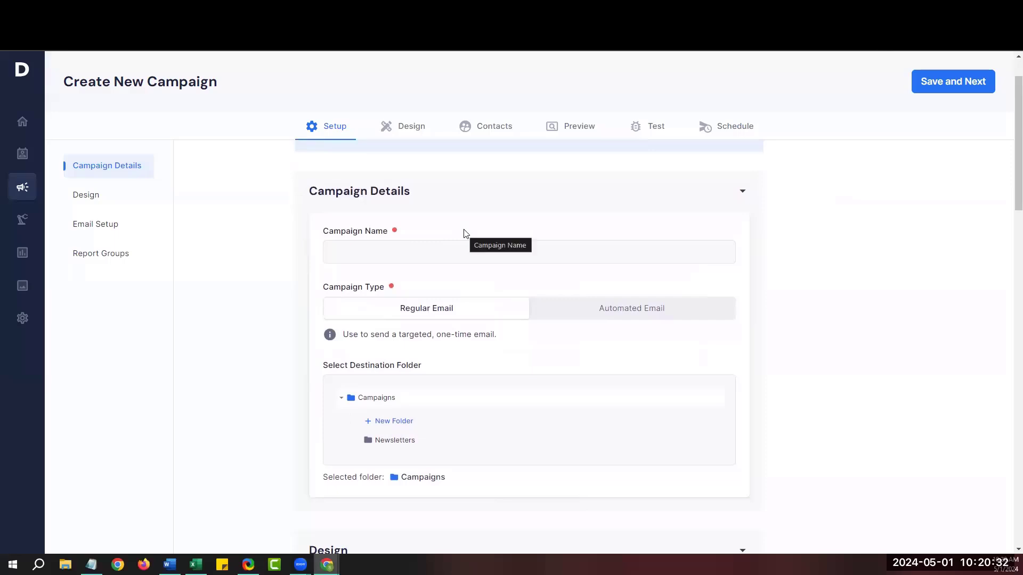
left_click(379, 253)
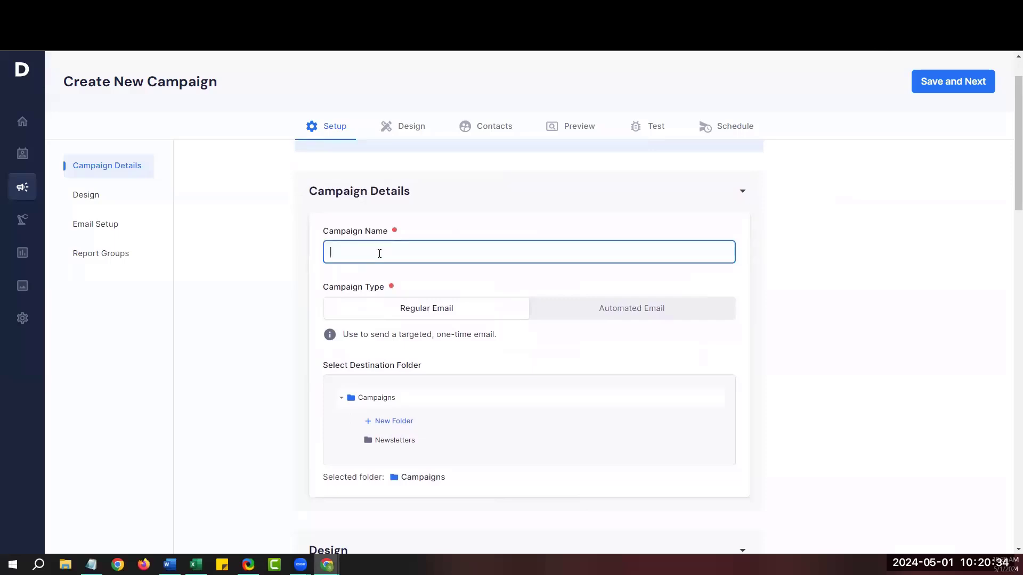
type("Product News")
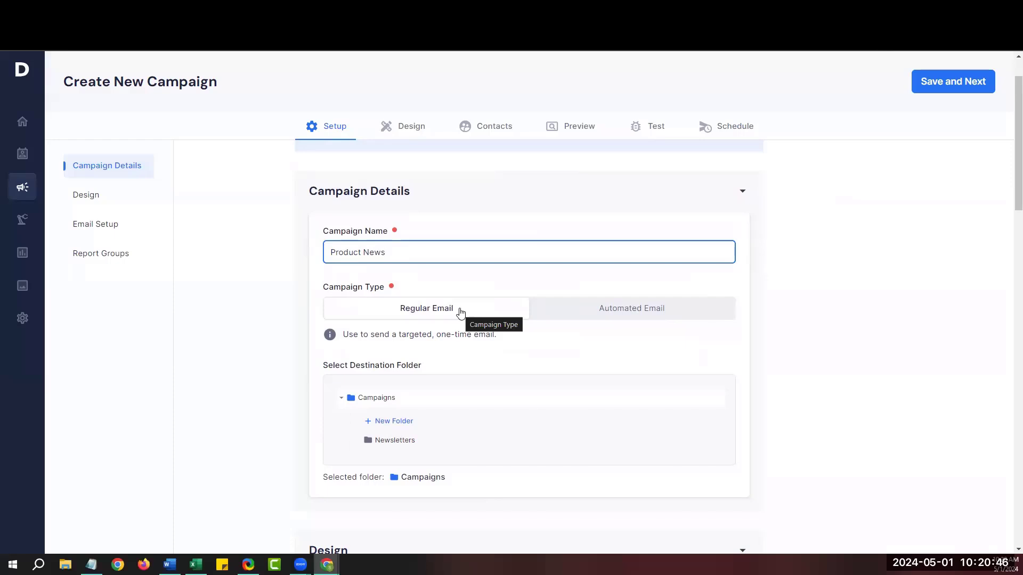
Choose the custom template 'New template' as the campaign design.
scroll(461, 313, "down", 6)
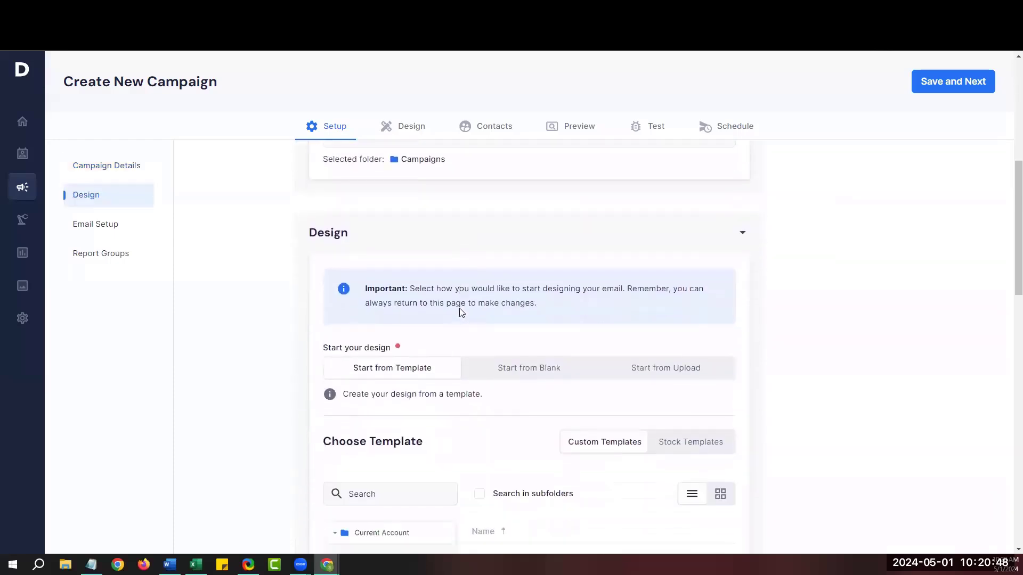
scroll(461, 313, "down", 1)
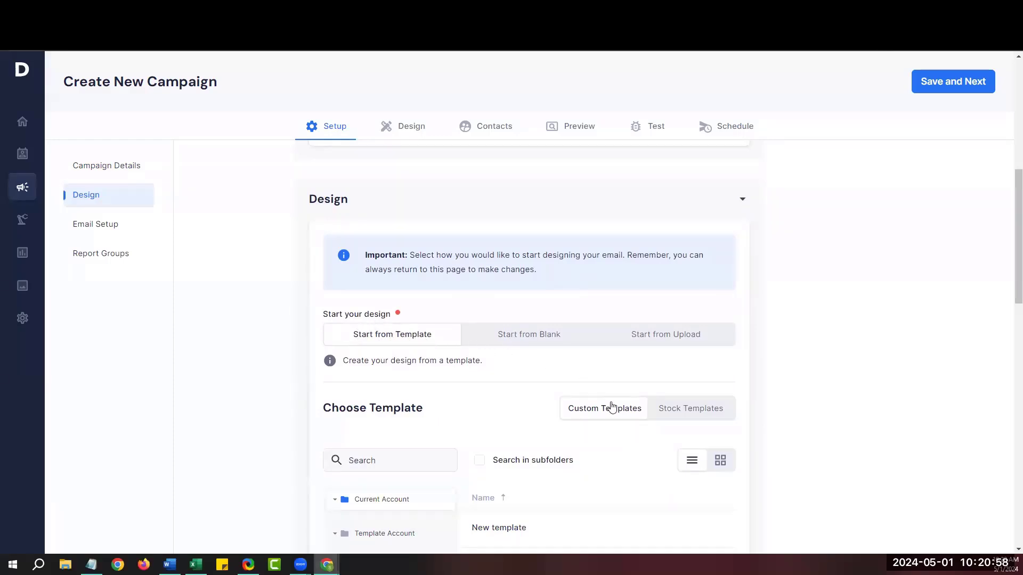
scroll(610, 410, "down", 1)
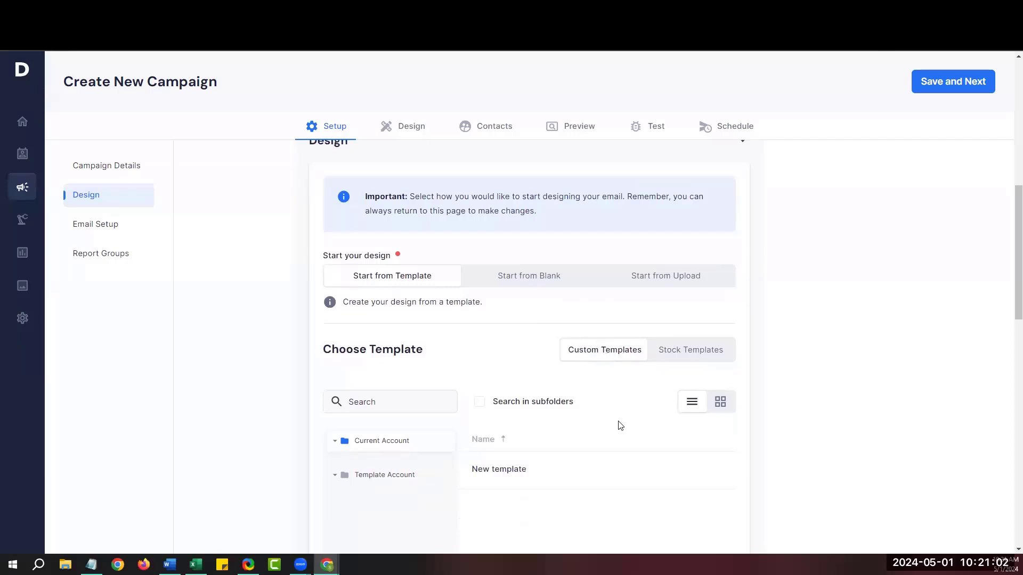
mouse_move(606, 475)
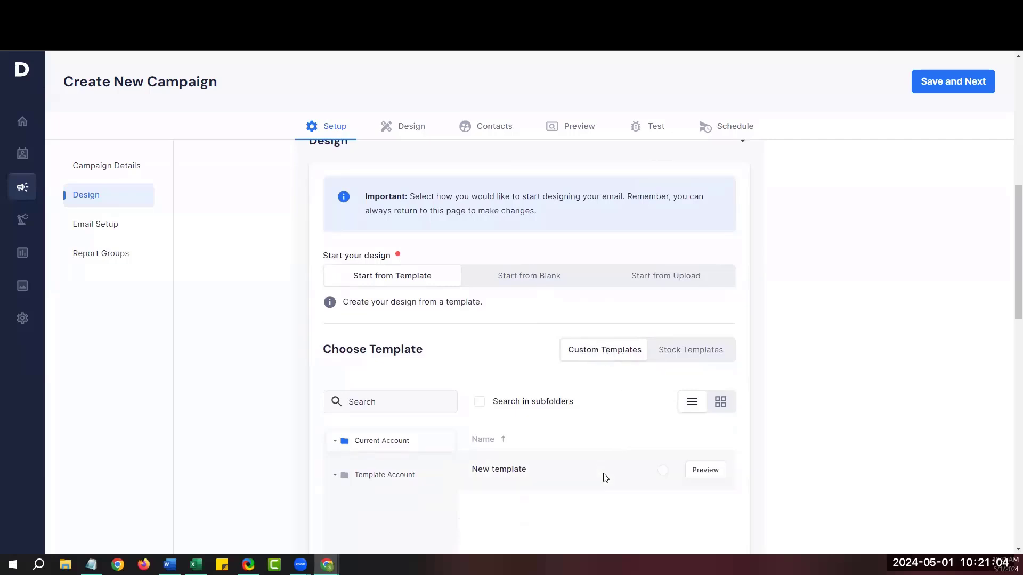
left_click(663, 473)
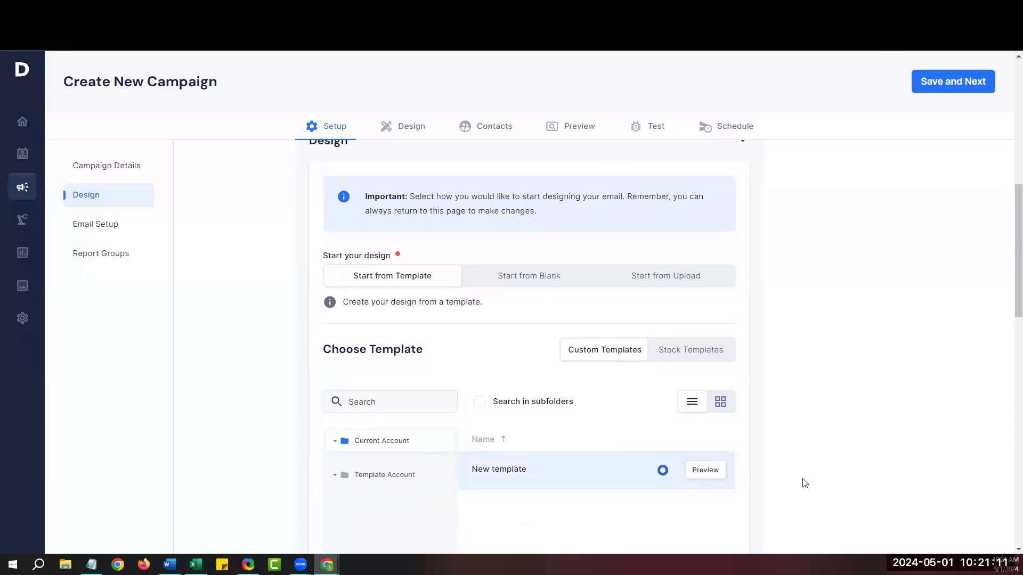
scroll(805, 483, "down", 6)
Set the campaign's sender name and address to Training.
scroll(805, 484, "down", 4)
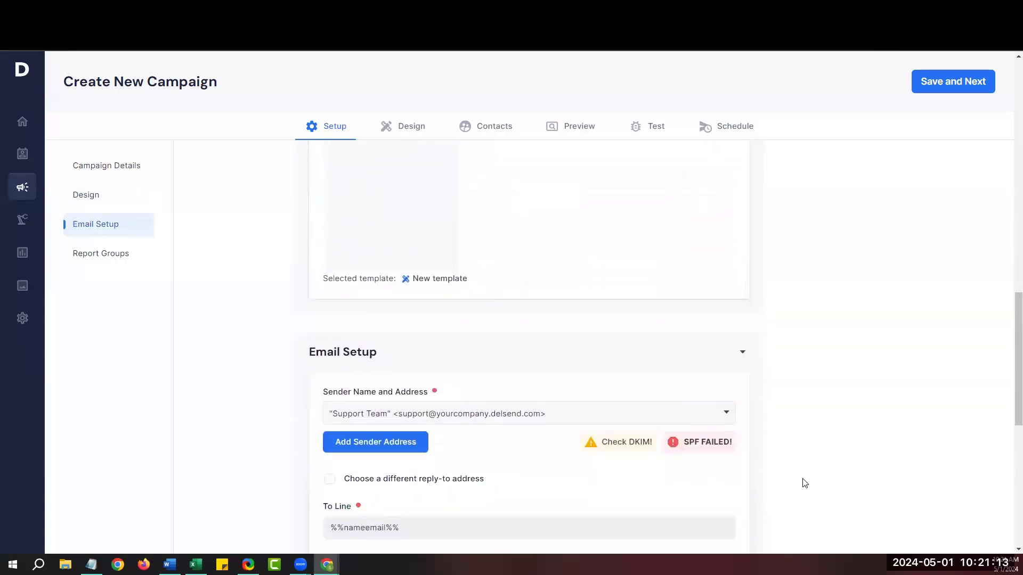
scroll(804, 483, "down", 1)
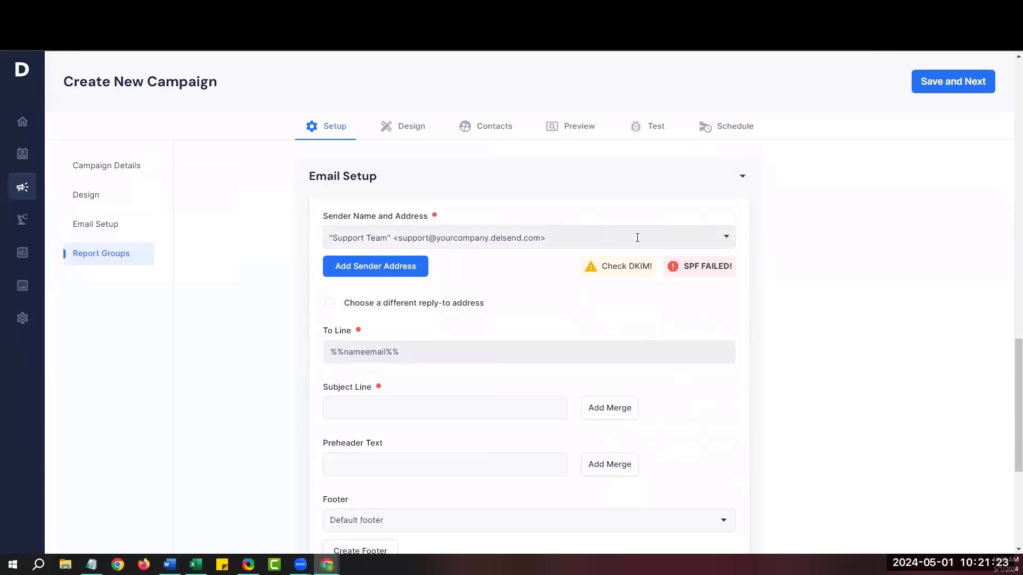
left_click(726, 238)
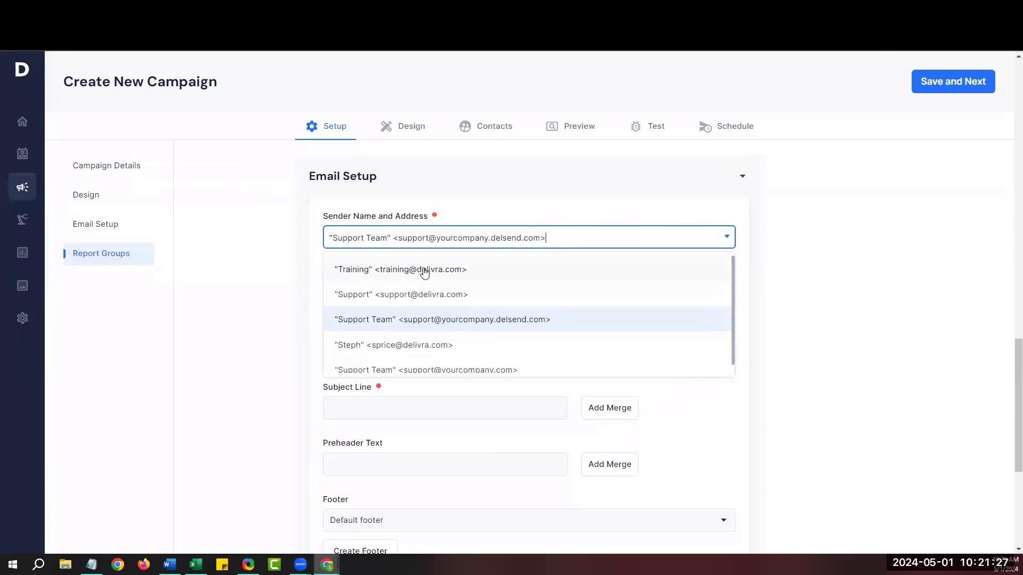
left_click(425, 272)
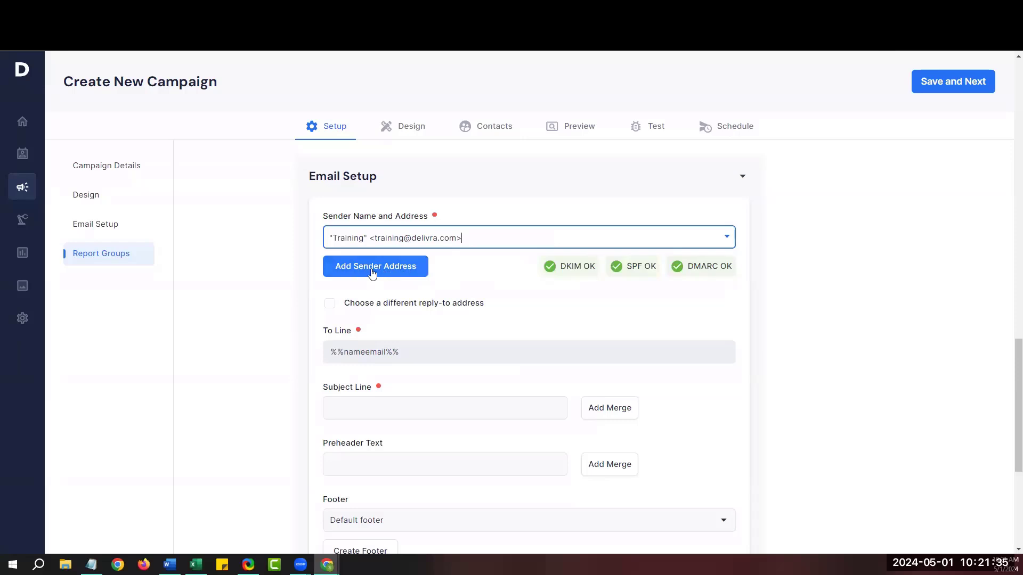
left_click(497, 310)
Give the campaign the subject line 'May Product News'.
scroll(474, 296, "down", 2)
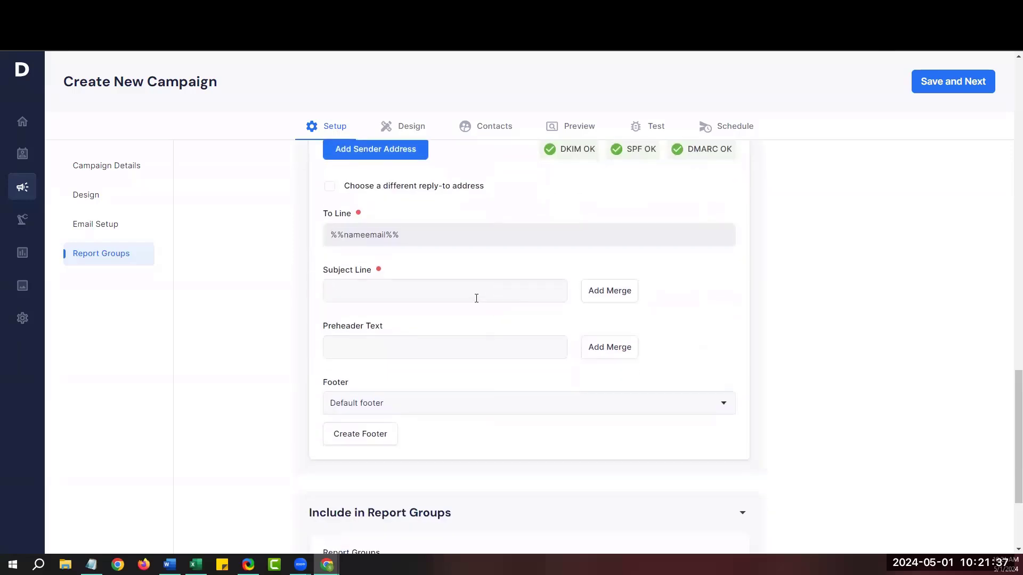
left_click(457, 293)
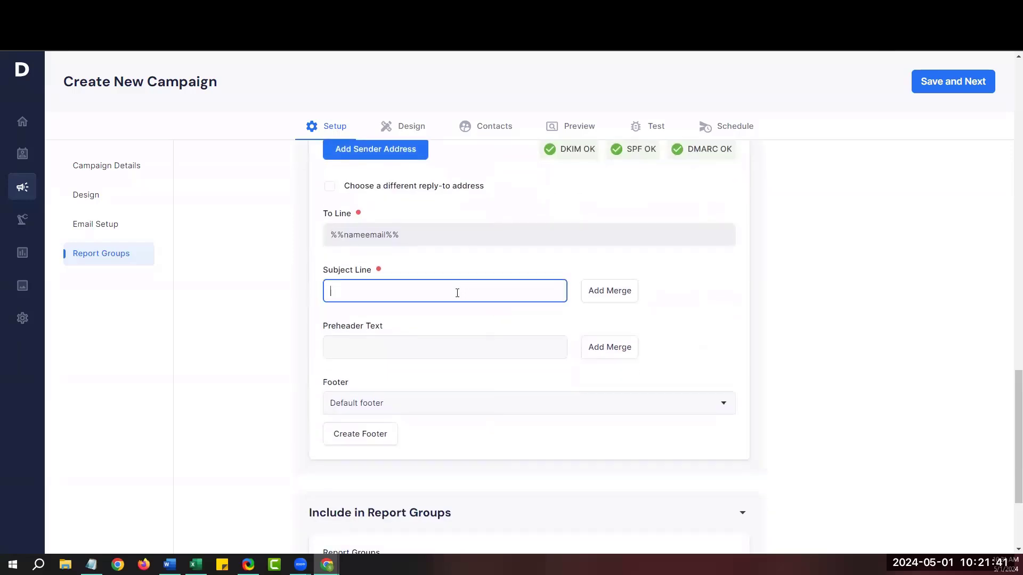
type("May Product News")
scroll(831, 217, "up", 5)
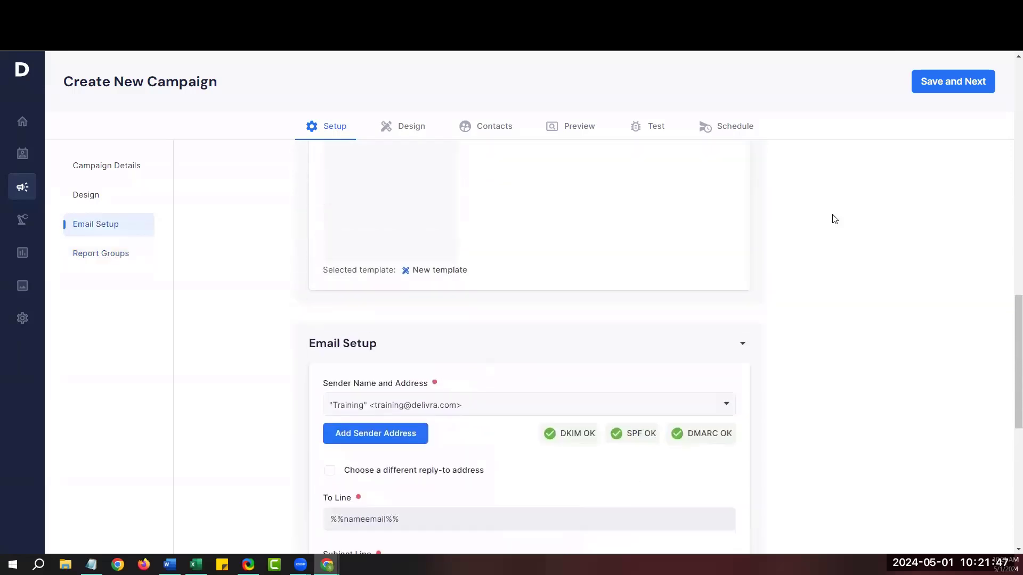
Save the campaign setup and continue to the Design step with New template loaded.
left_click(948, 87)
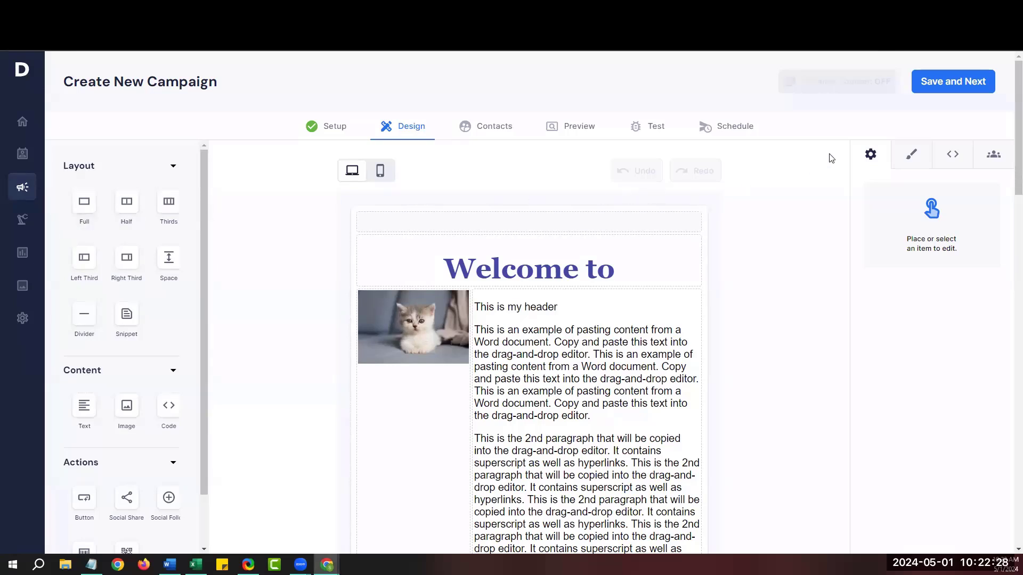
Save the design and add the Contacts in Indiana segment to the recipients.
left_click(954, 82)
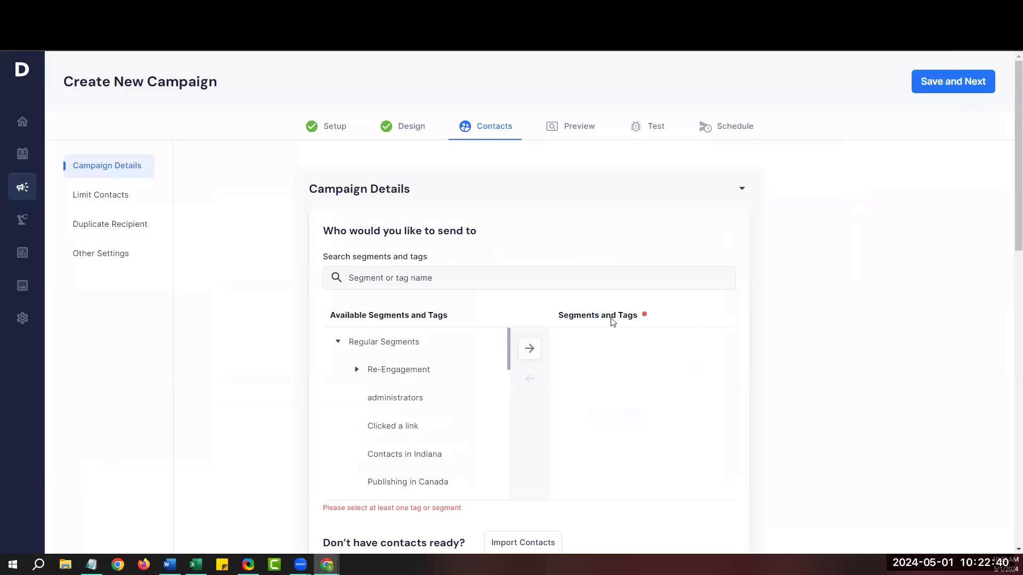
left_click_drag(330, 320, 449, 324)
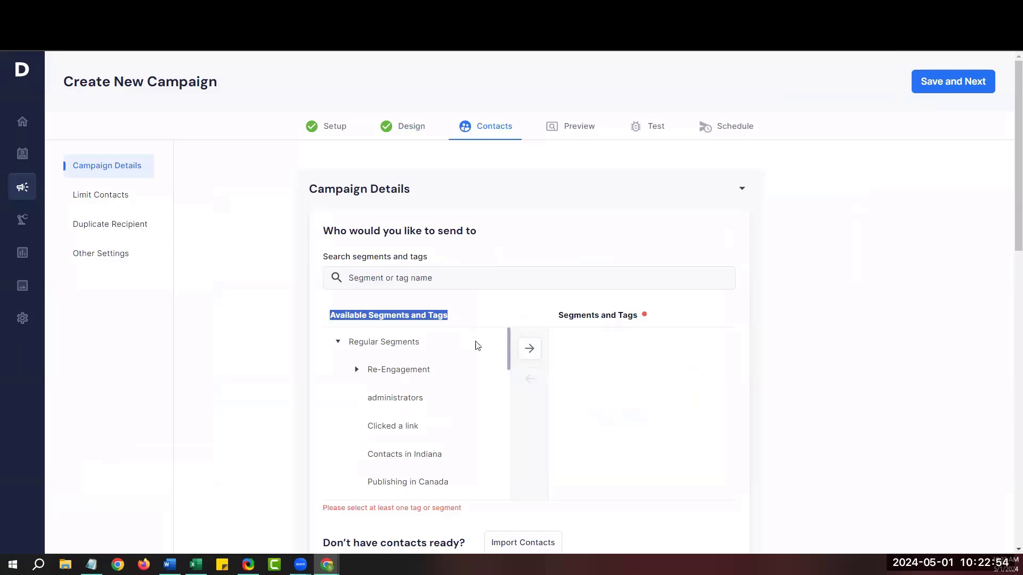
left_click(396, 461)
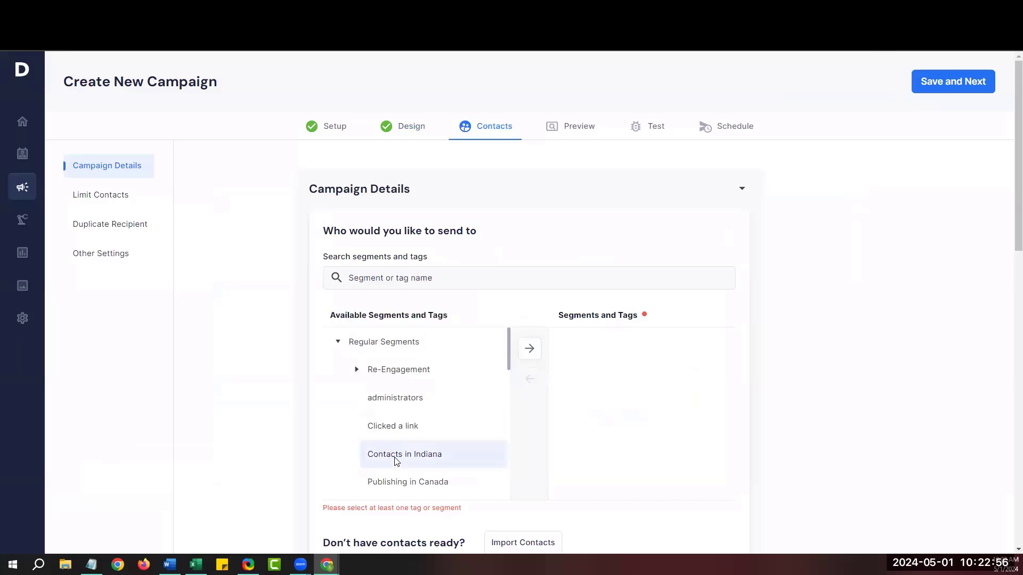
left_click(530, 349)
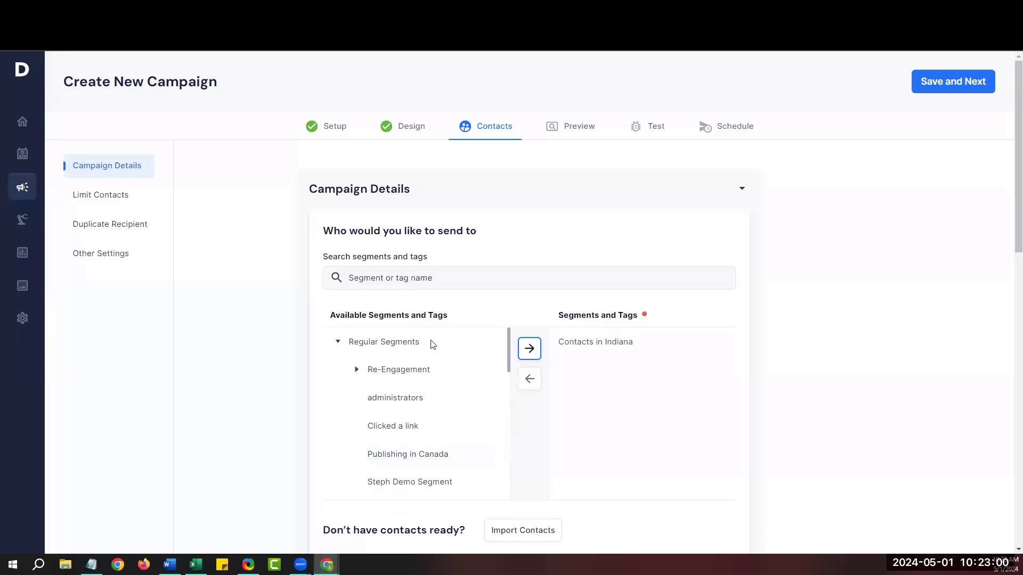
Add the Clients tag to the campaign's recipients as well.
left_click(338, 342)
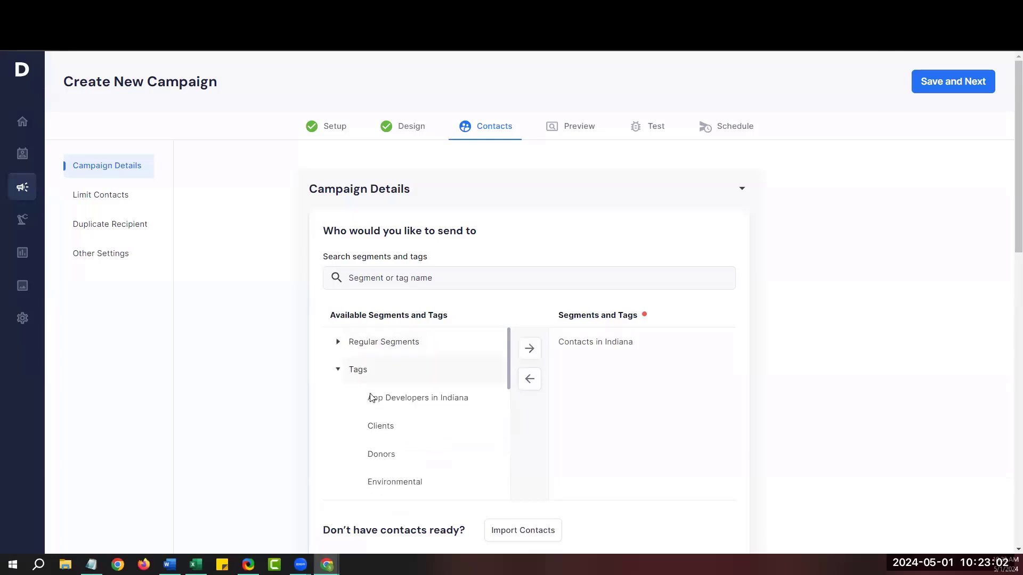
left_click(382, 429)
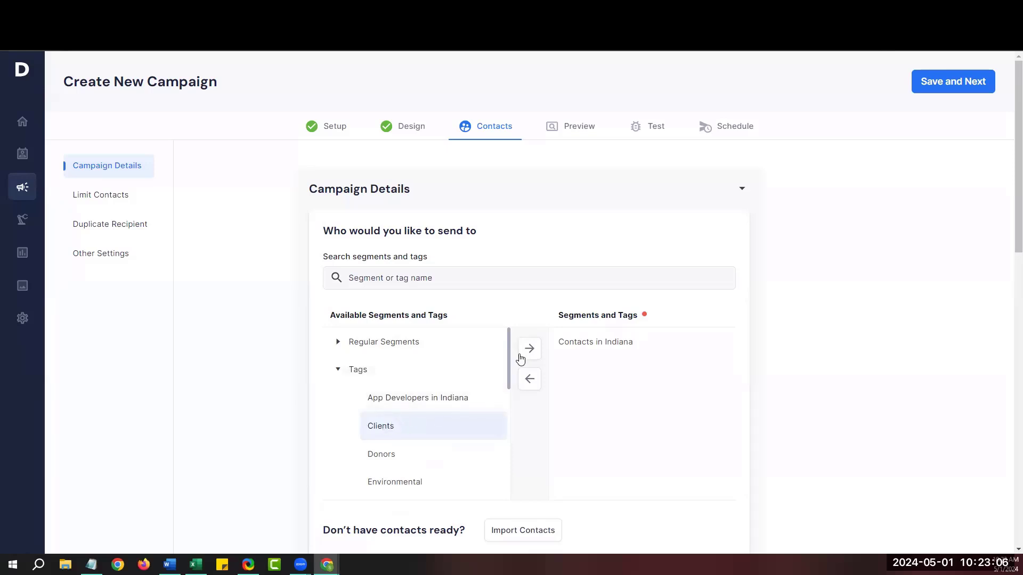
left_click(530, 353)
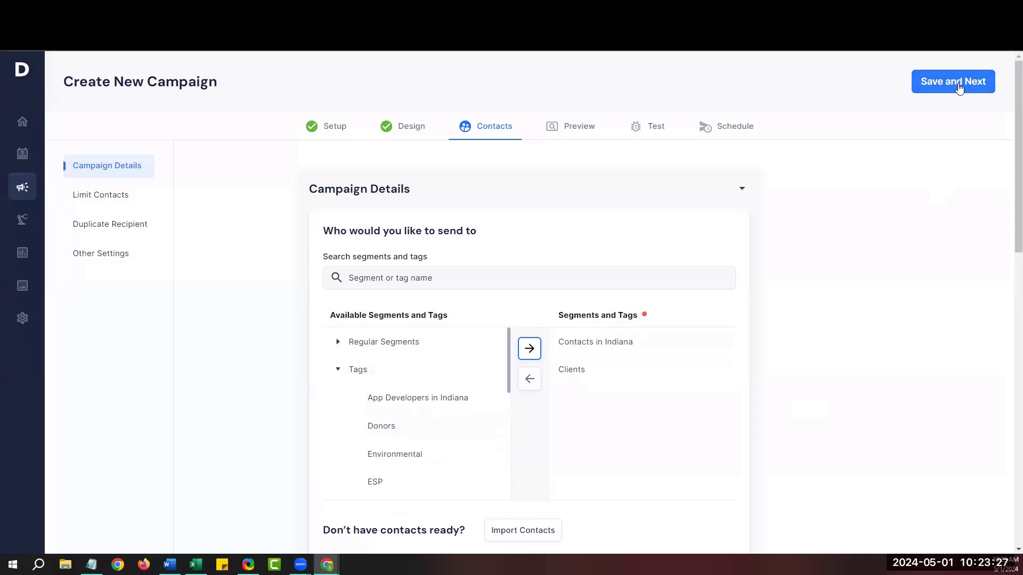
Save the recipients and scroll through the May Product News email preview.
left_click(957, 89)
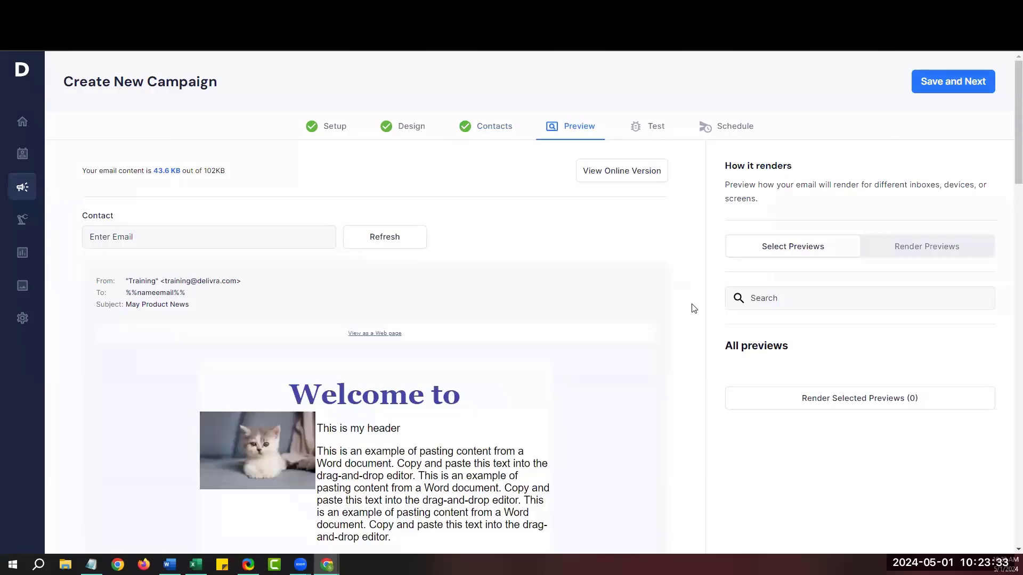
scroll(695, 309, "down", 1)
scroll(694, 309, "down", 5)
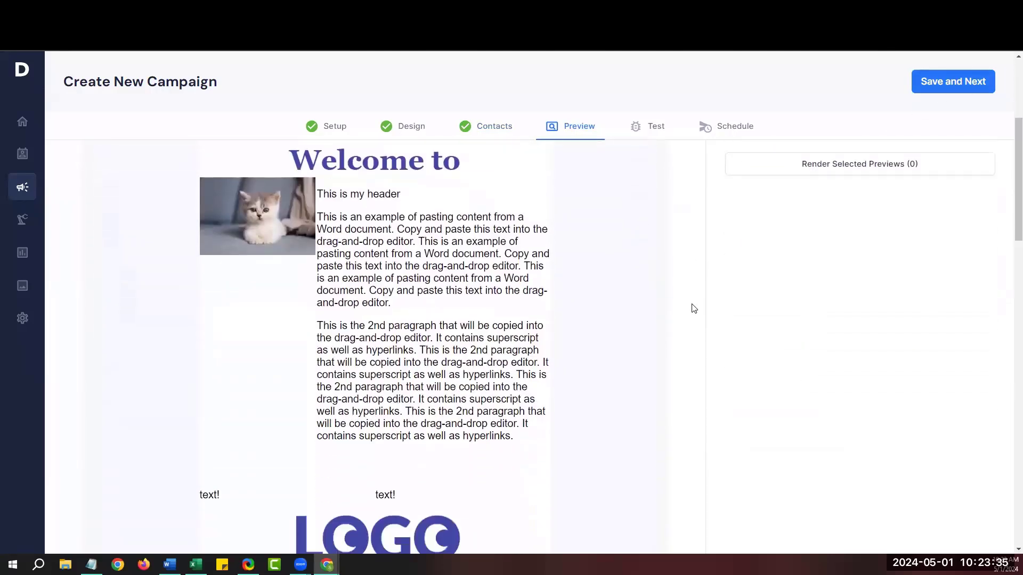
scroll(694, 309, "down", 4)
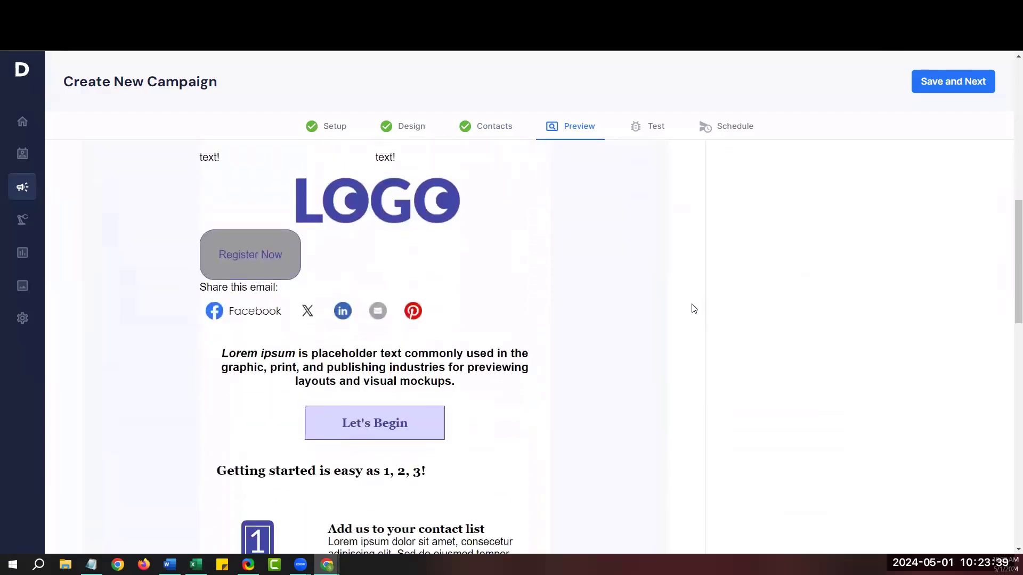
scroll(692, 308, "up", 10)
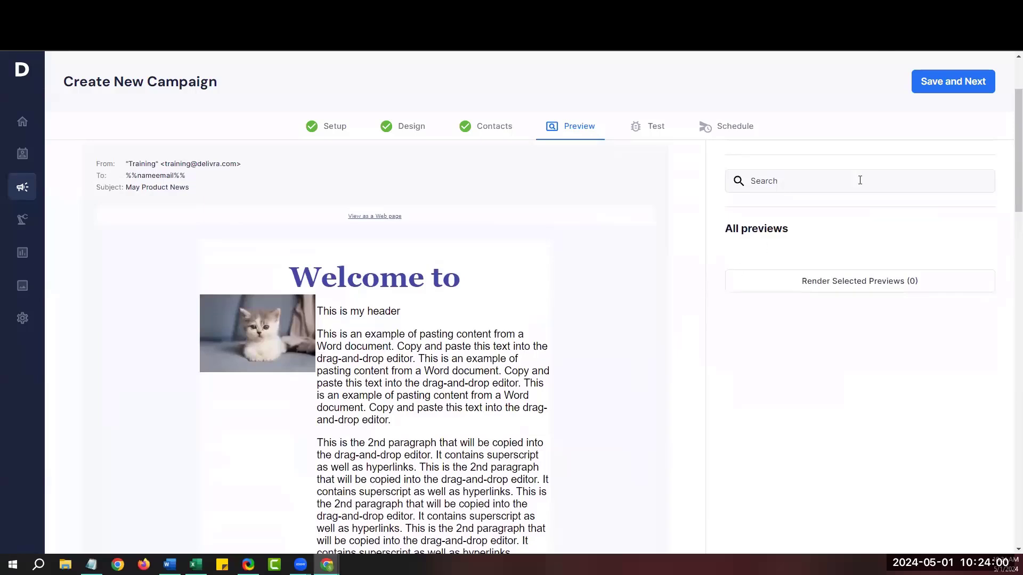
Move to the Test step and enable the separate spam analysis report for the test send.
left_click(945, 88)
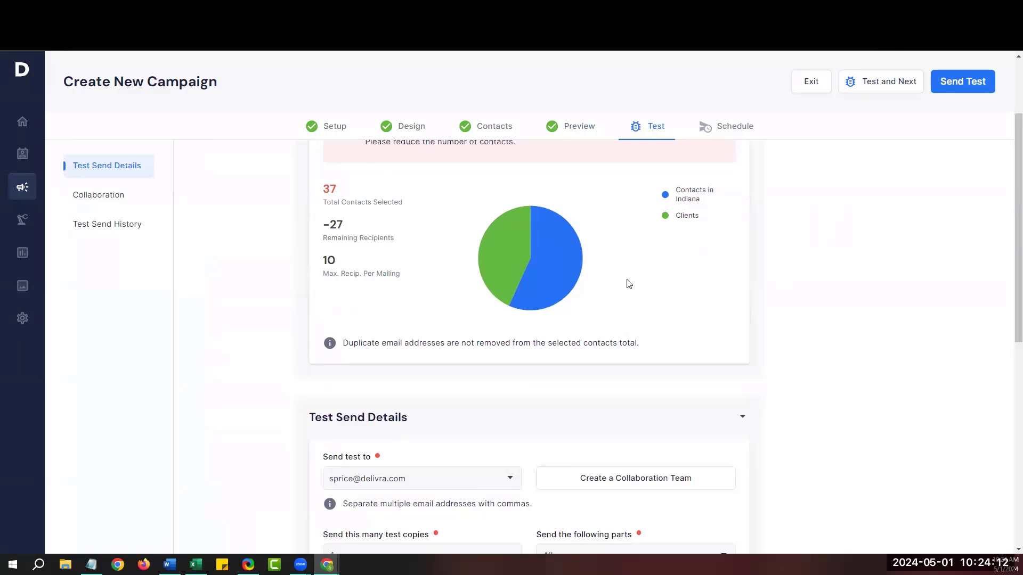
scroll(693, 298, "down", 2)
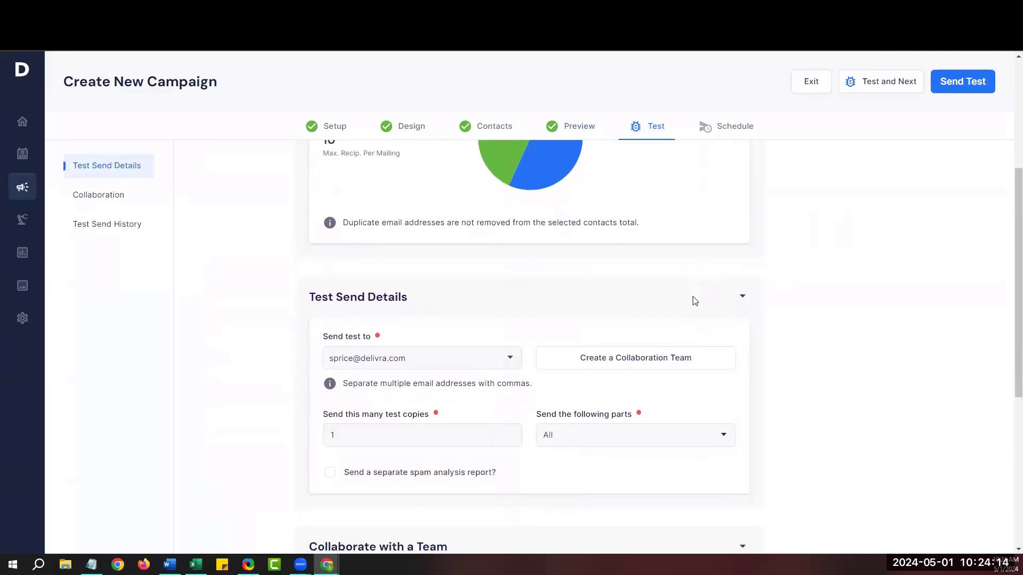
scroll(694, 301, "down", 1)
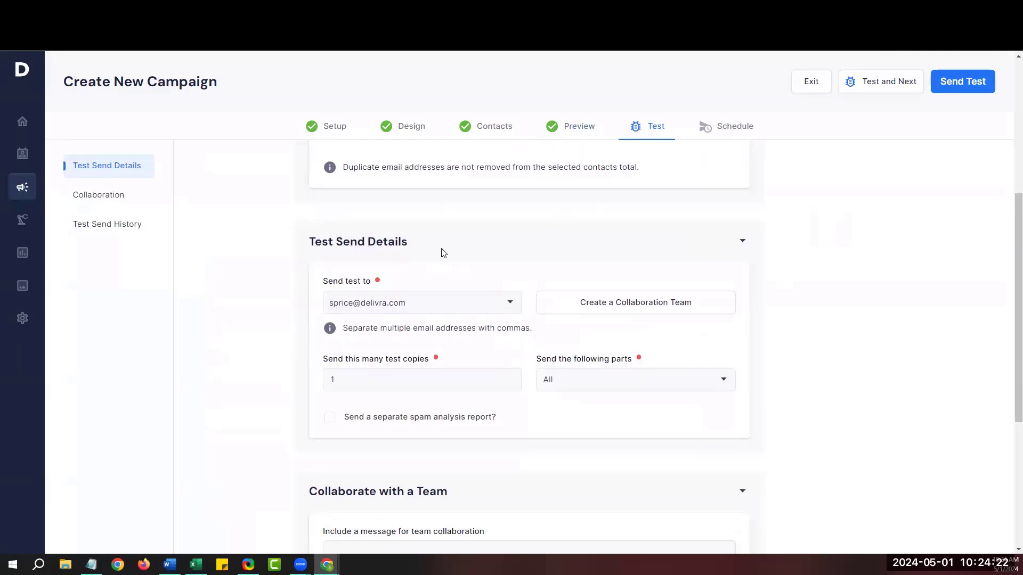
left_click(426, 297)
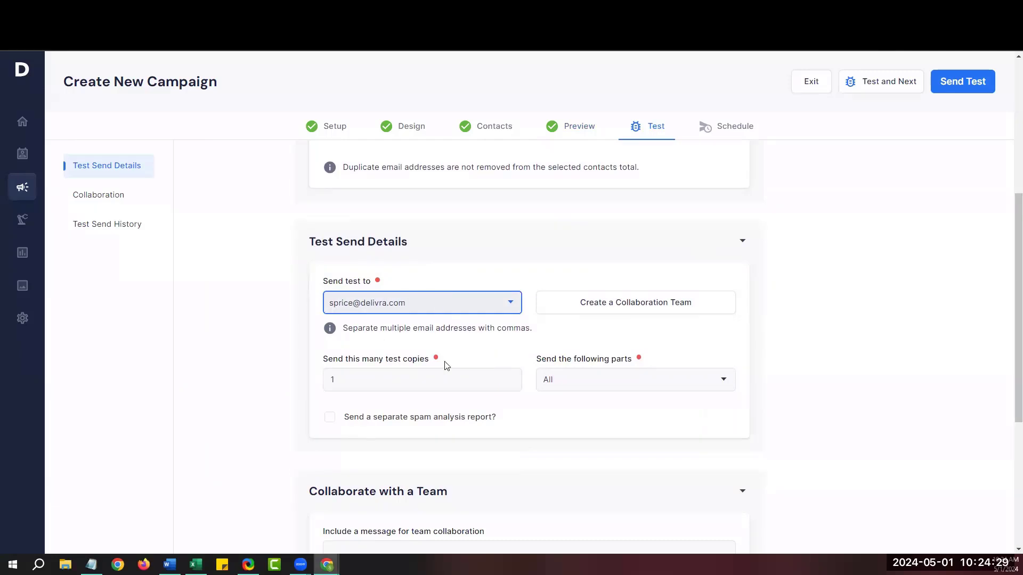
left_click_drag(344, 419, 498, 423)
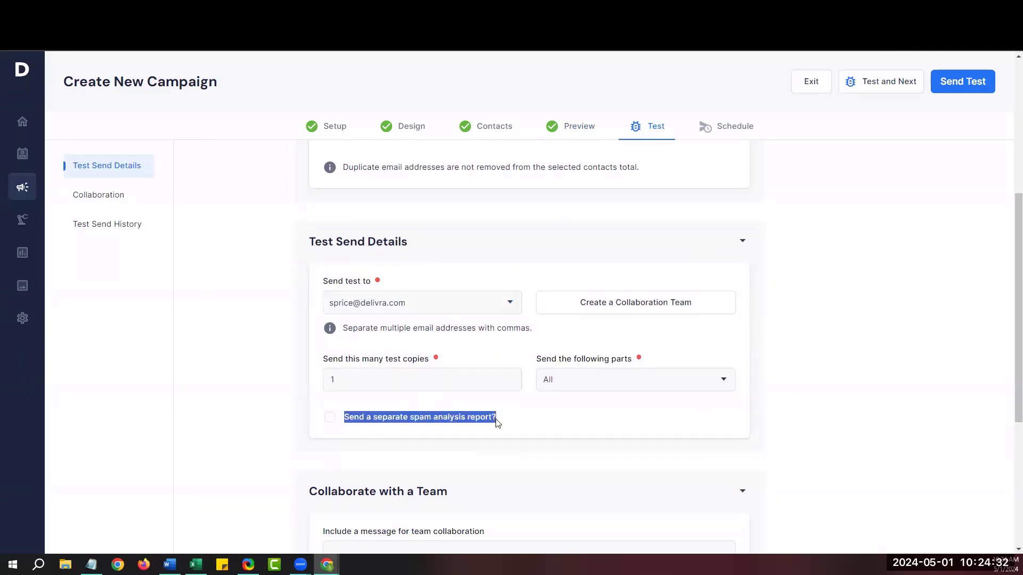
left_click(330, 417)
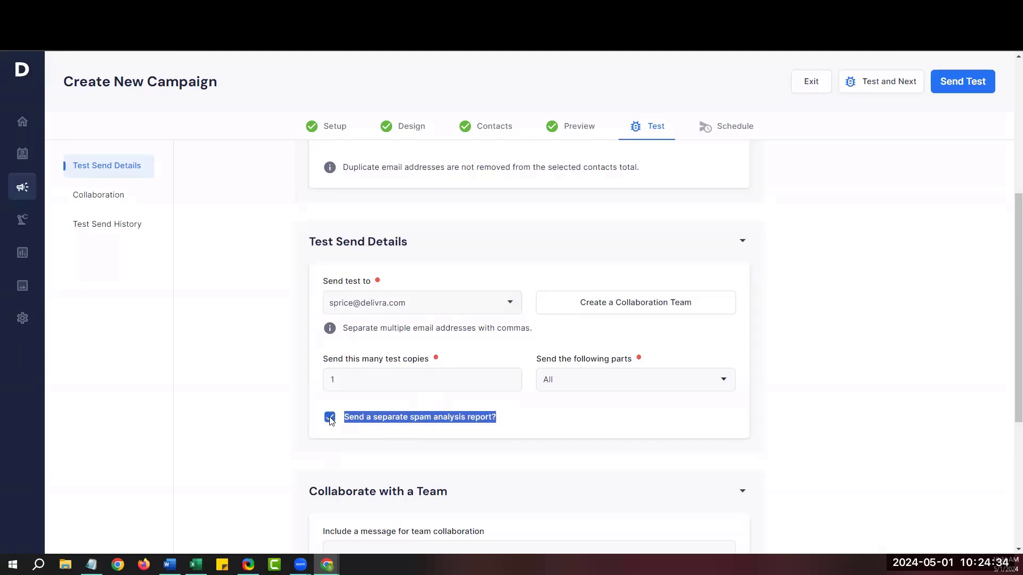
left_click(288, 426)
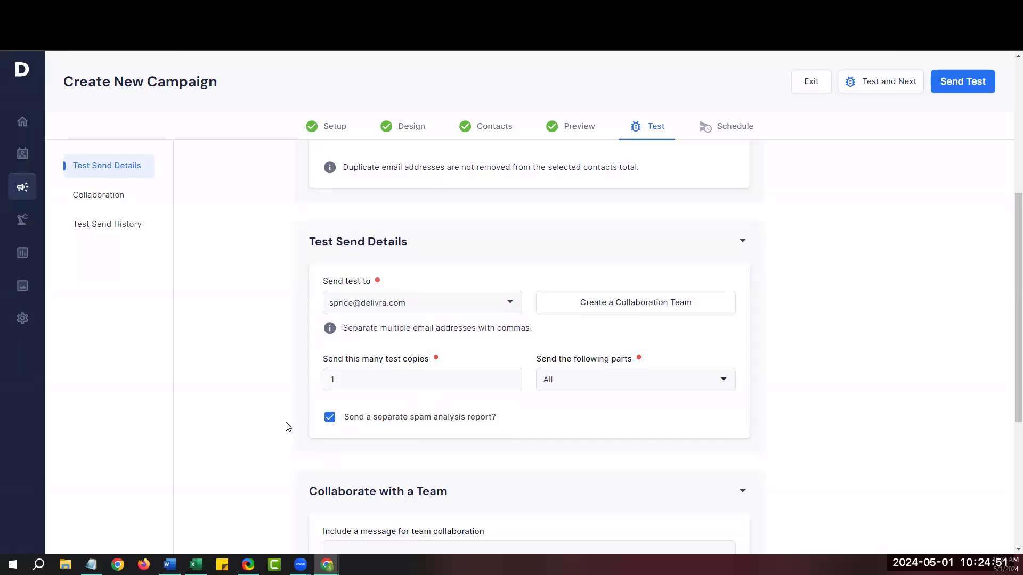
Send the test email, then exit to the Campaigns list with Product News saved as a draft.
left_click(898, 84)
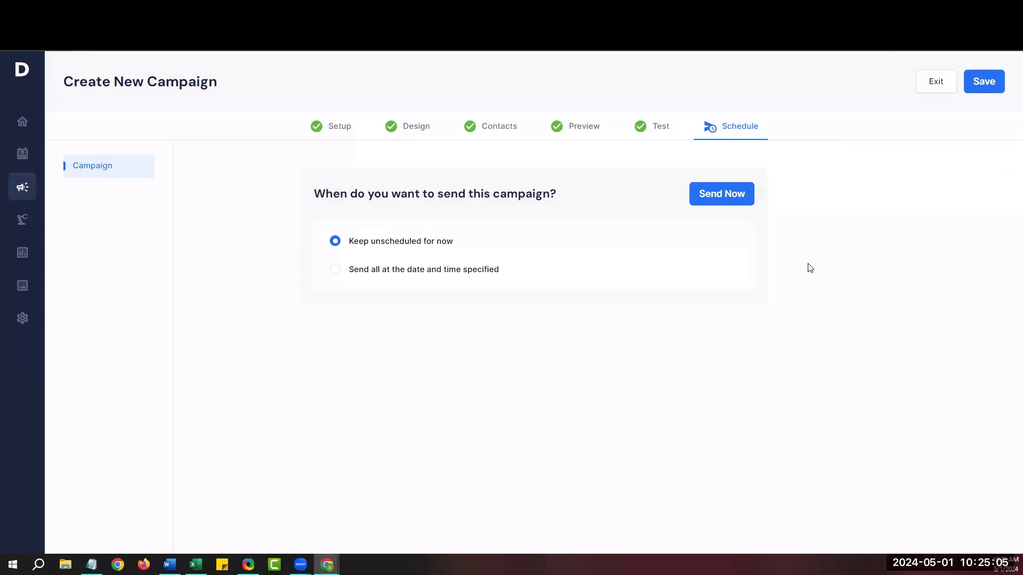
left_click(937, 87)
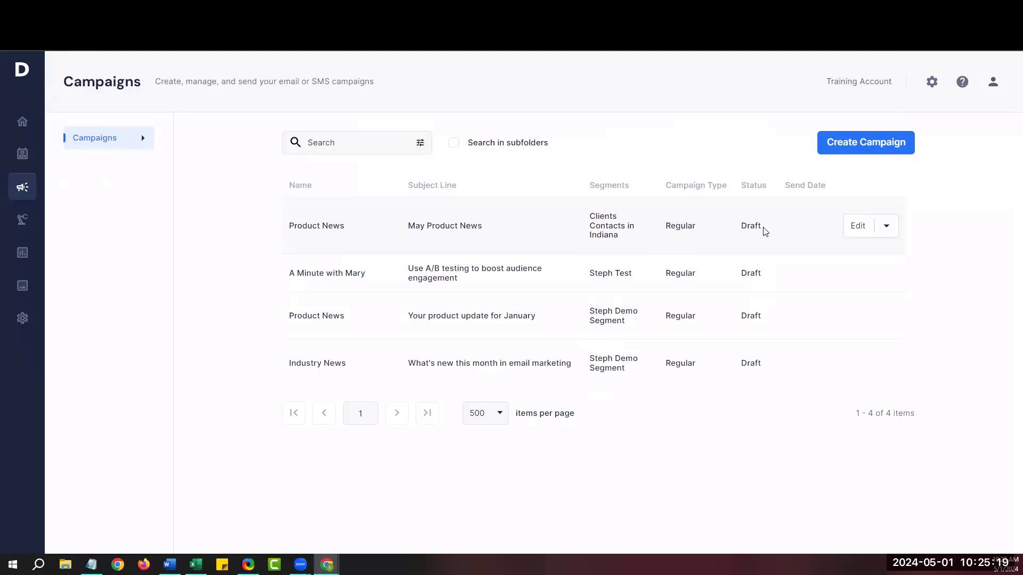
Schedule Product News to send all on 5/10/2024 at 10:30 AM and save it.
left_click(858, 226)
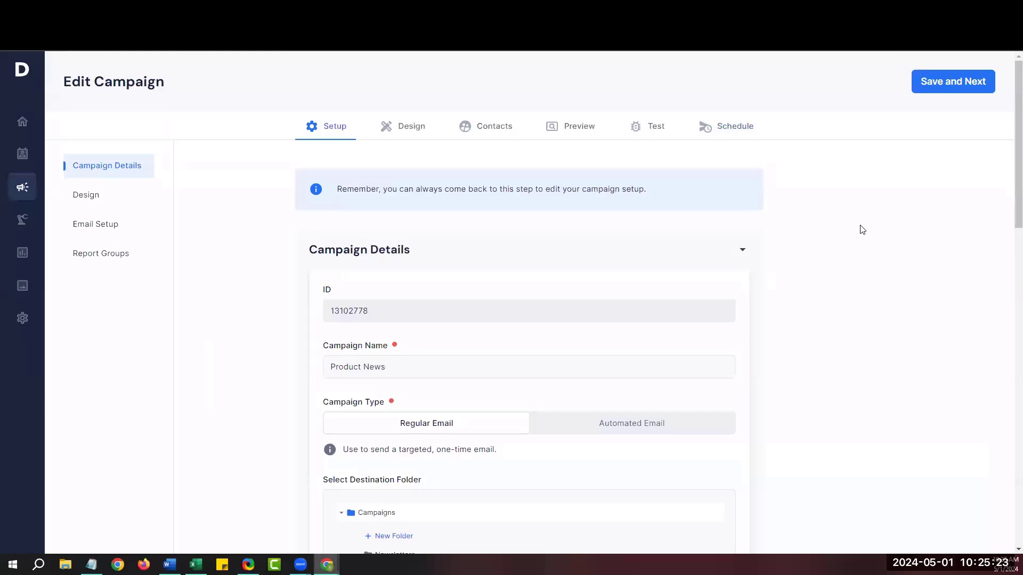
left_click(734, 128)
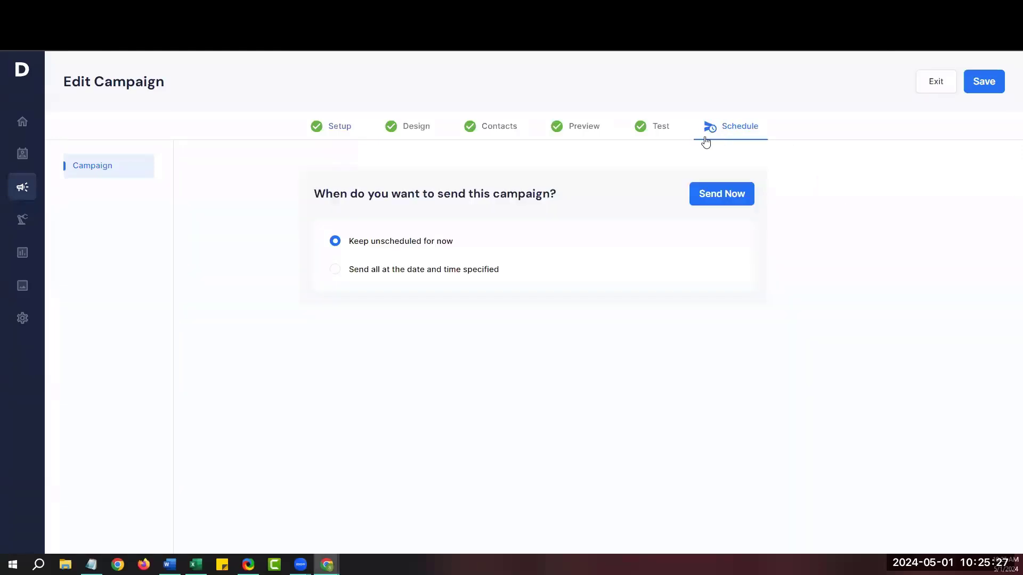
left_click(335, 270)
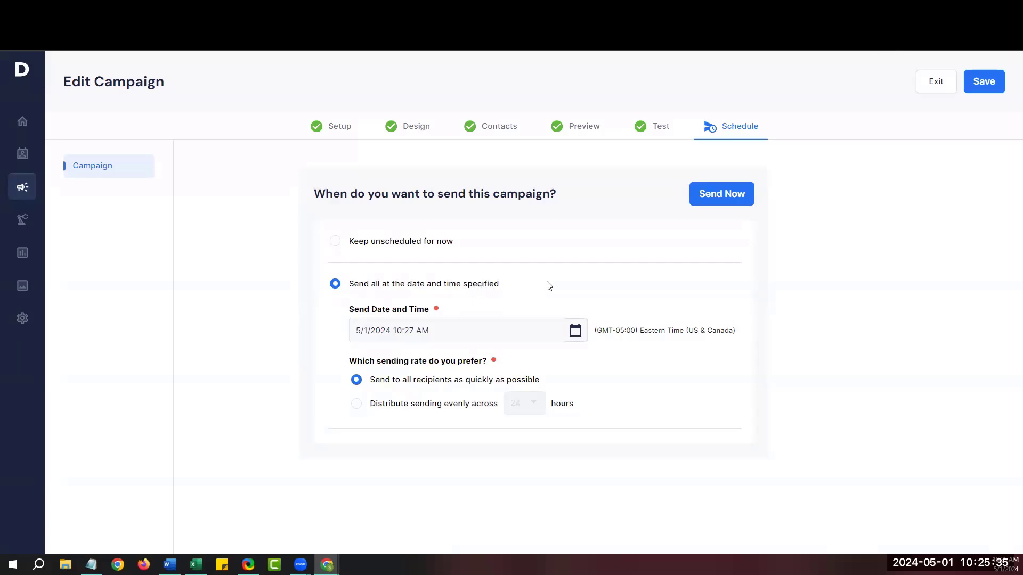
left_click(575, 333)
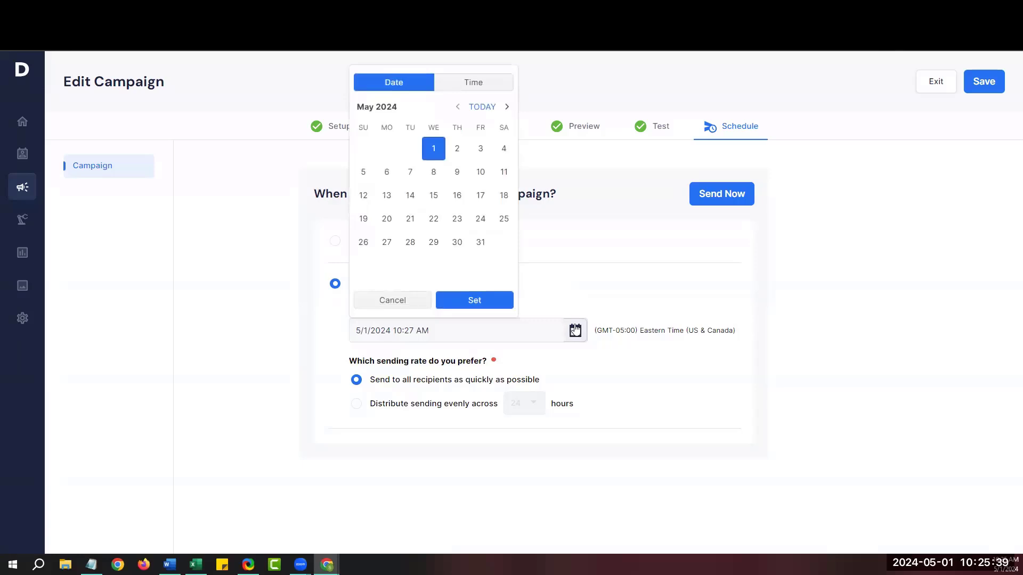
left_click(480, 172)
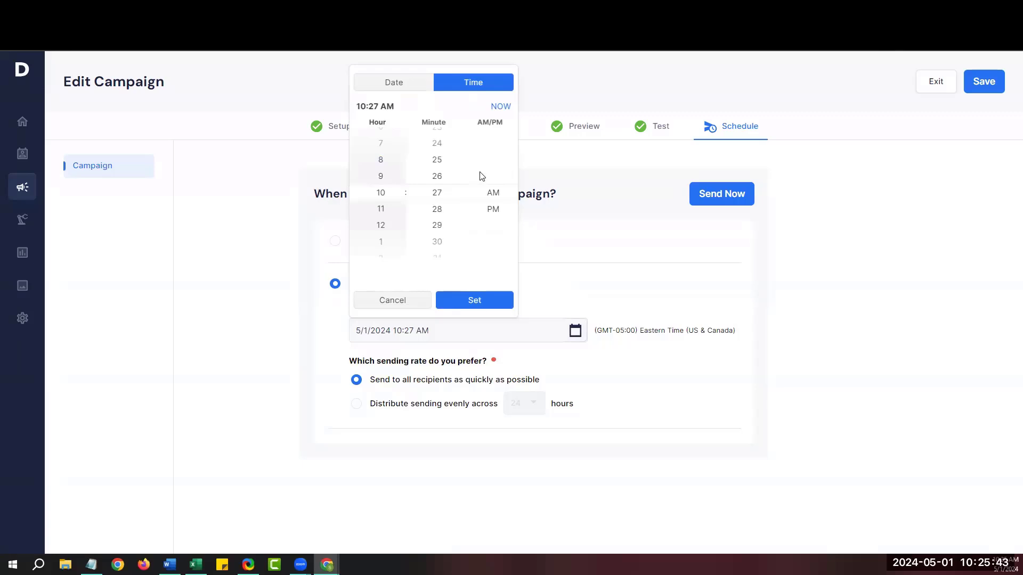
scroll(442, 197, "down", 5)
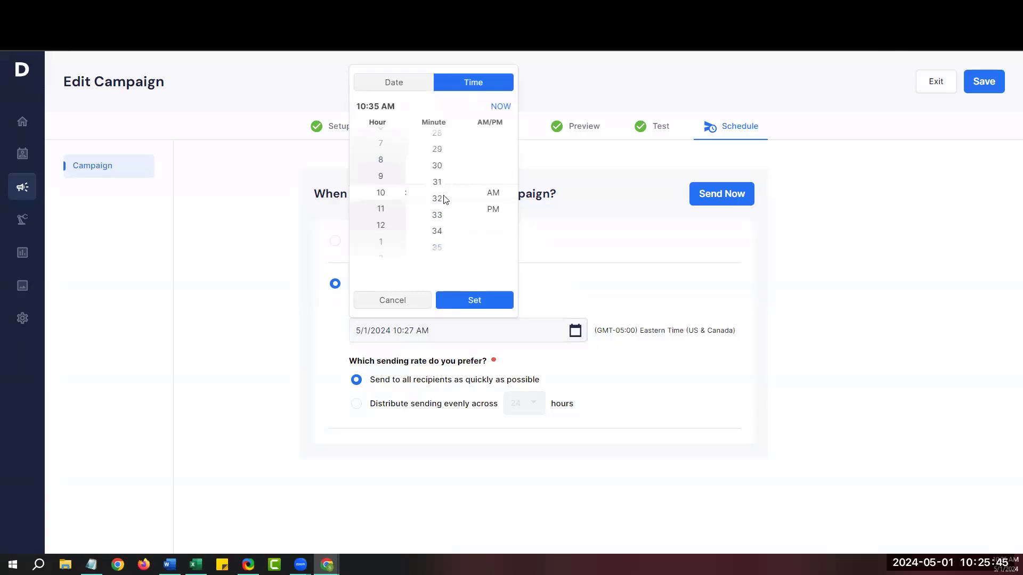
scroll(446, 198, "up", 5)
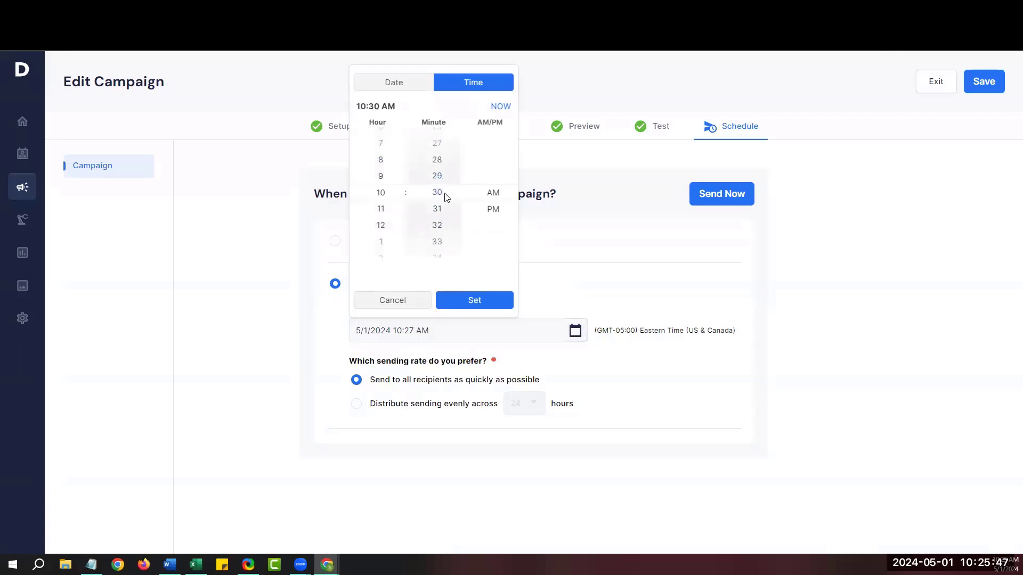
left_click(476, 302)
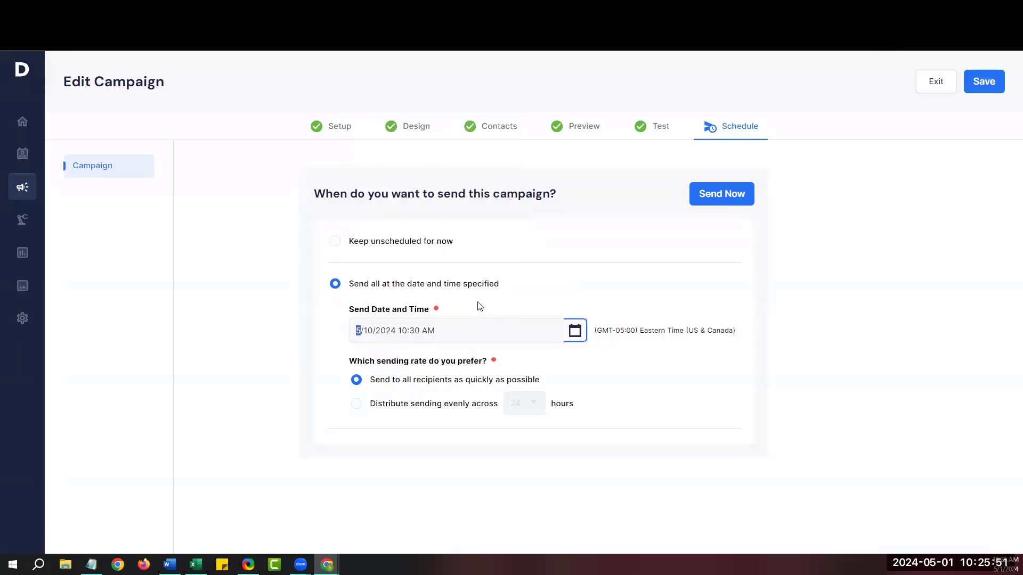
left_click(518, 308)
left_click(986, 92)
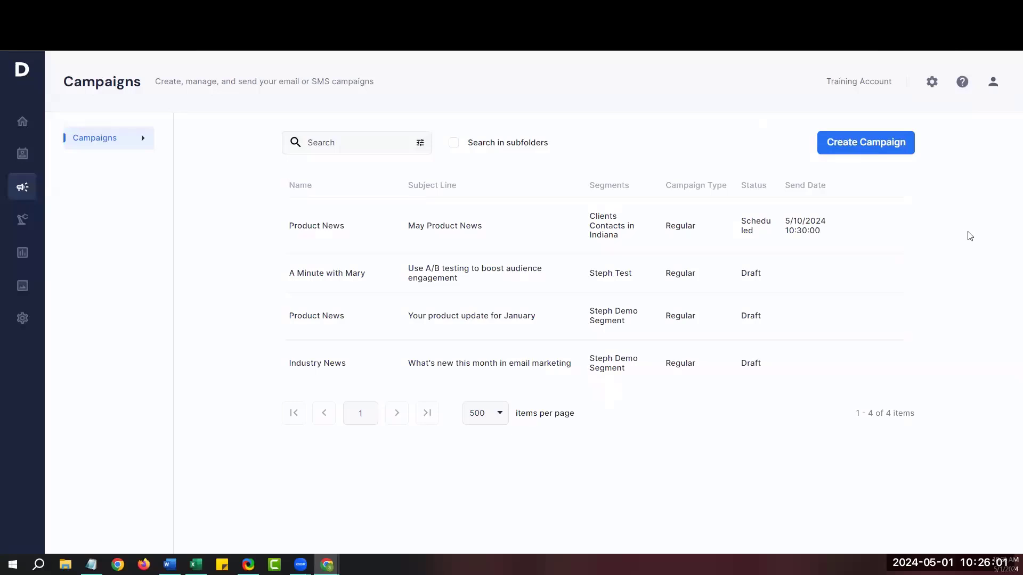
Advance the presentation from the Help Resources & Learning slide to The End slide.
mouse_move(863, 234)
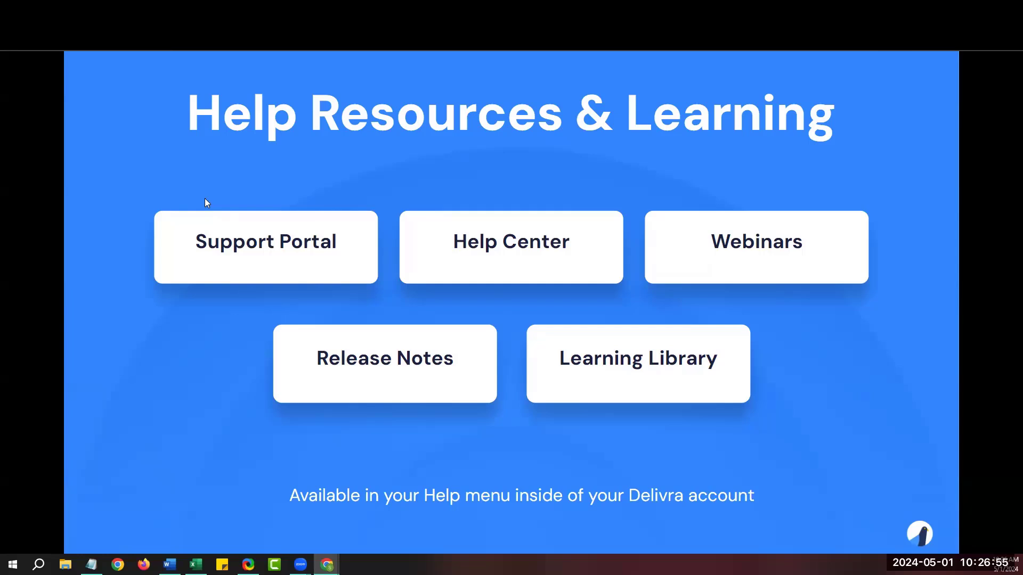
key("Right")
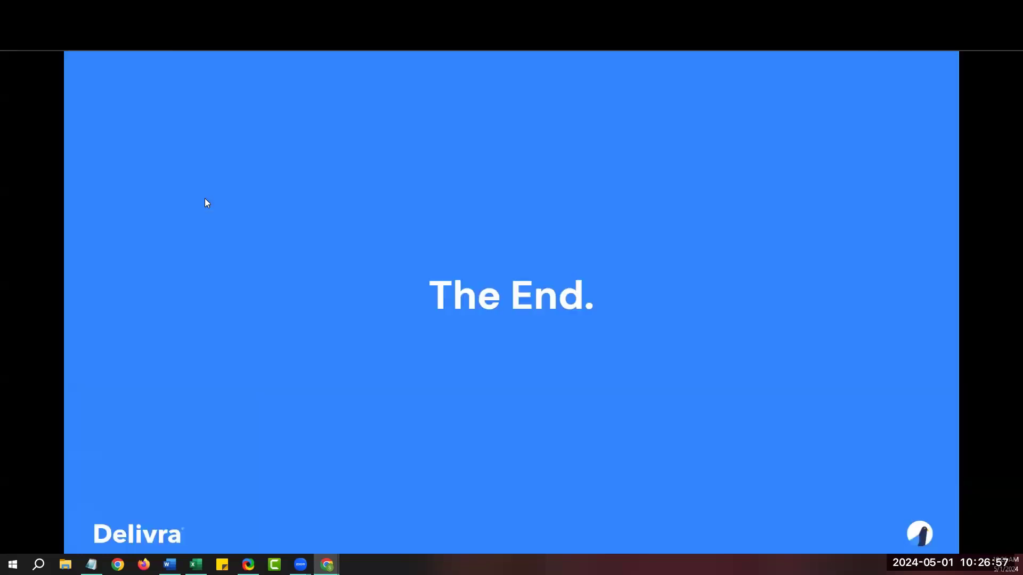